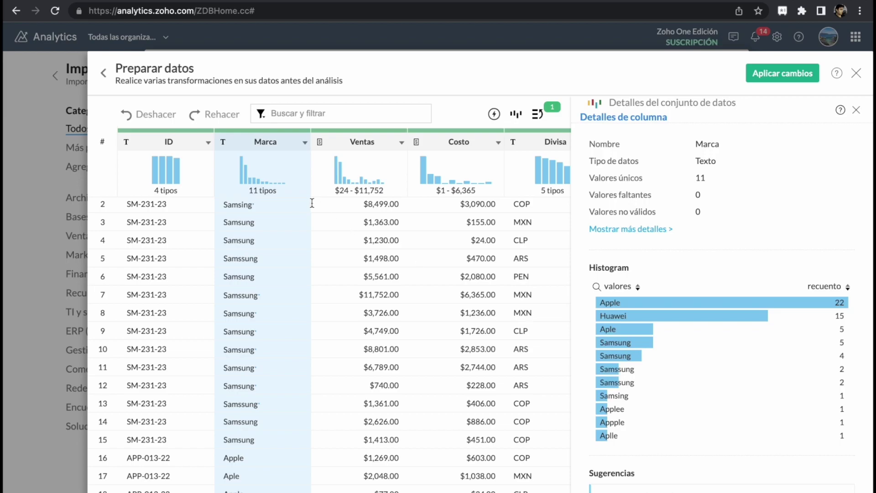
Step: Group and combine the Marca column's spelling variants, setting the replacement value of the Samsung group to Samsung
{"action": "left_click", "coordinate": [305, 143]}
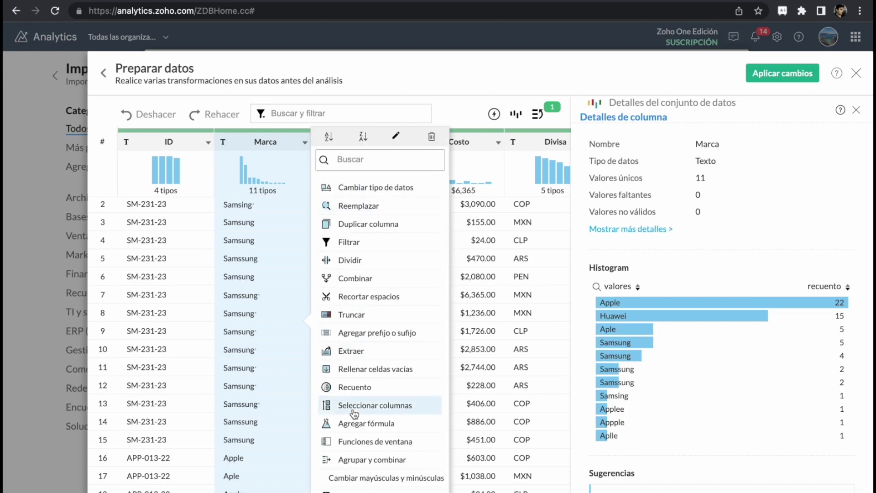
{"action": "scroll", "coordinate": [355, 408], "scroll_direction": "down", "scroll_amount": 2}
{"action": "scroll", "coordinate": [355, 413], "scroll_direction": "up", "scroll_amount": 2}
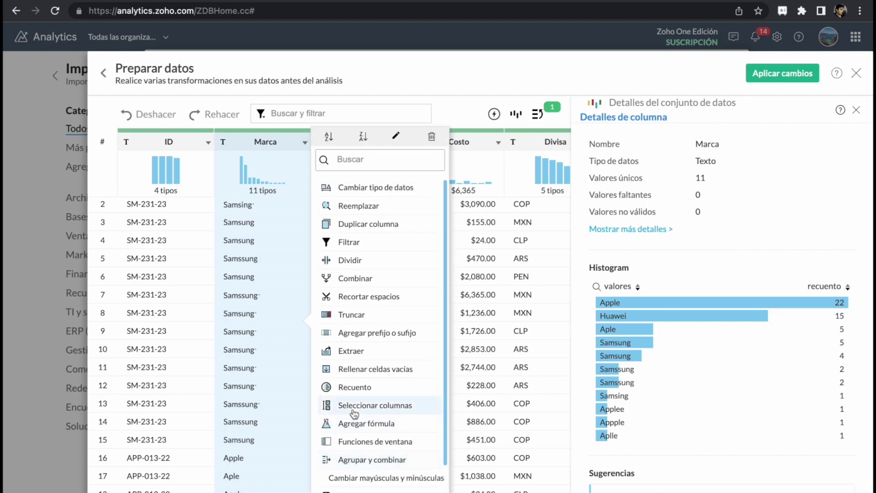
{"action": "scroll", "coordinate": [355, 413], "scroll_direction": "down", "scroll_amount": 2}
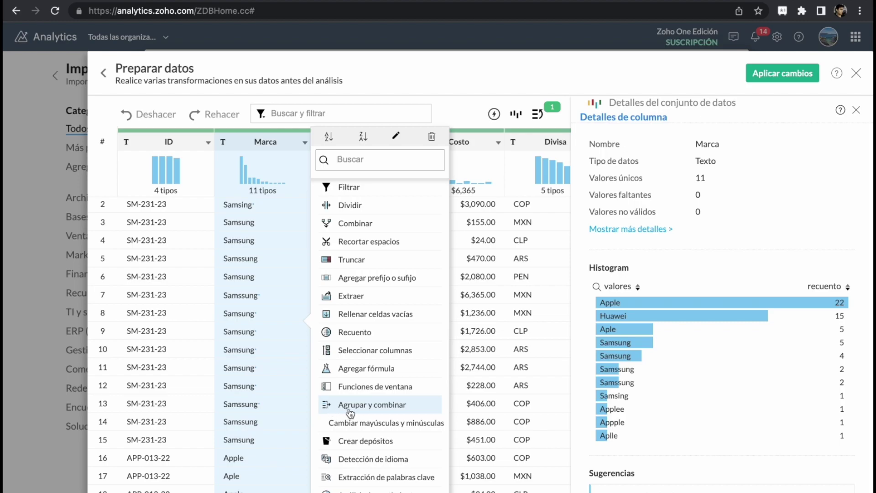
{"action": "left_click", "coordinate": [349, 410]}
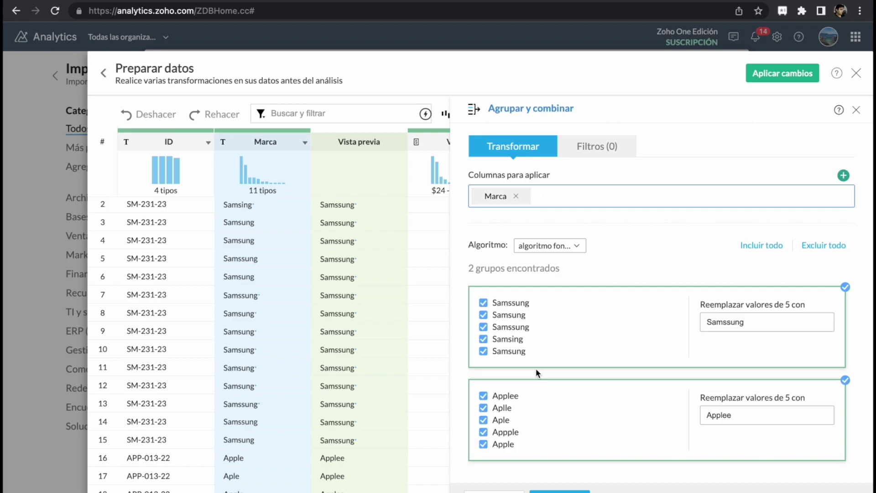
{"action": "left_click", "coordinate": [772, 323]}
{"action": "double_click", "coordinate": [771, 323]}
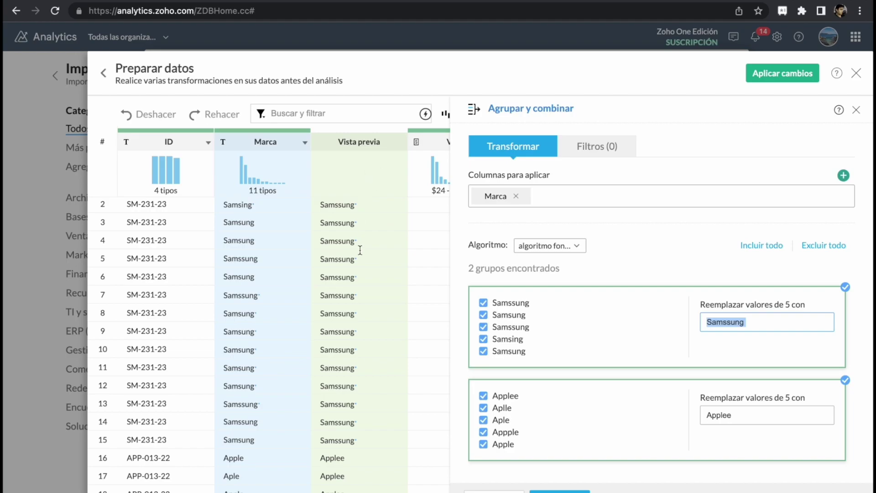
{"action": "type", "text": "Sa"}
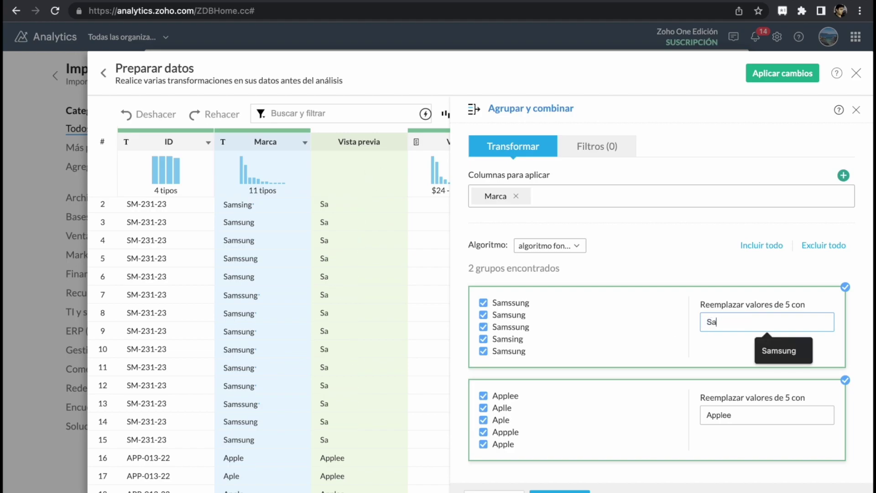
{"action": "type", "text": "m"}
{"action": "left_click", "coordinate": [779, 351]}
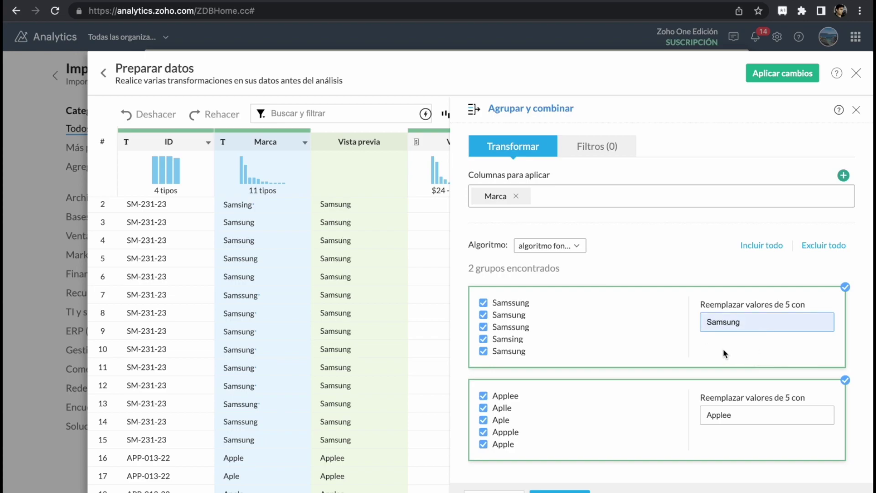
Step: Set the Apple group's replacement value to Apple and apply the group-and-combine transformation
{"action": "left_click", "coordinate": [742, 417]}
{"action": "double_click", "coordinate": [742, 417]}
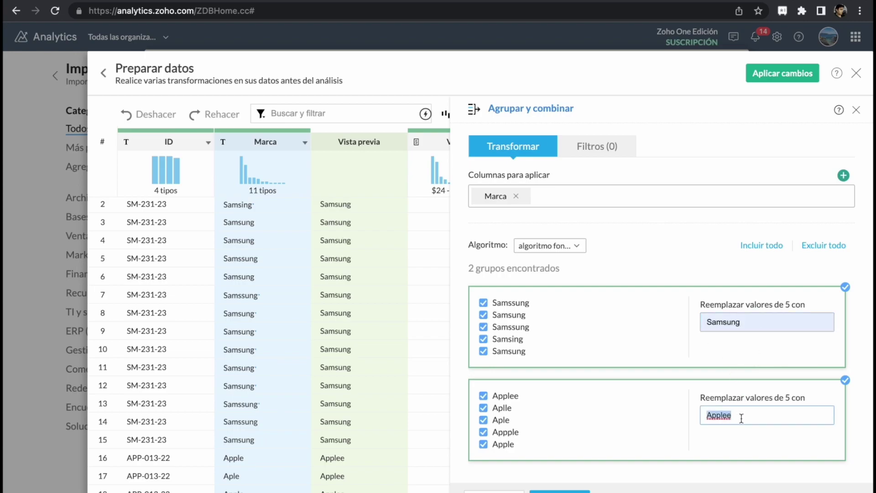
{"action": "type", "text": "Apple"}
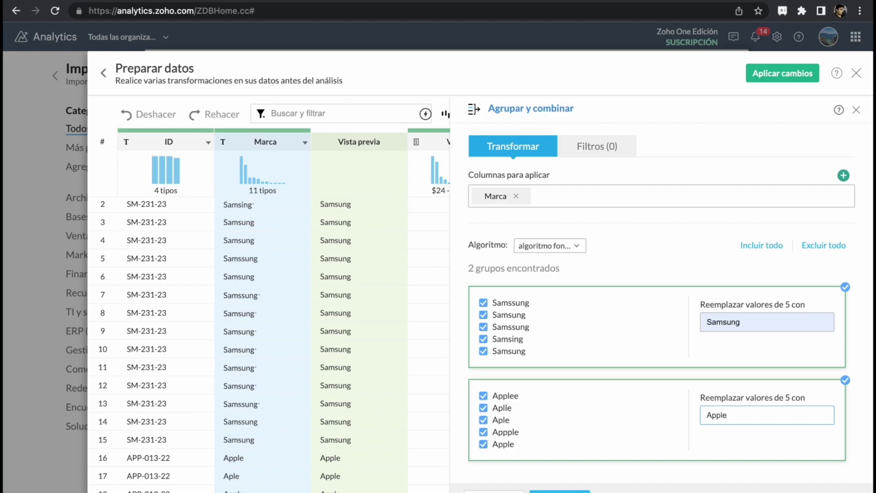
{"action": "key", "text": "Return"}
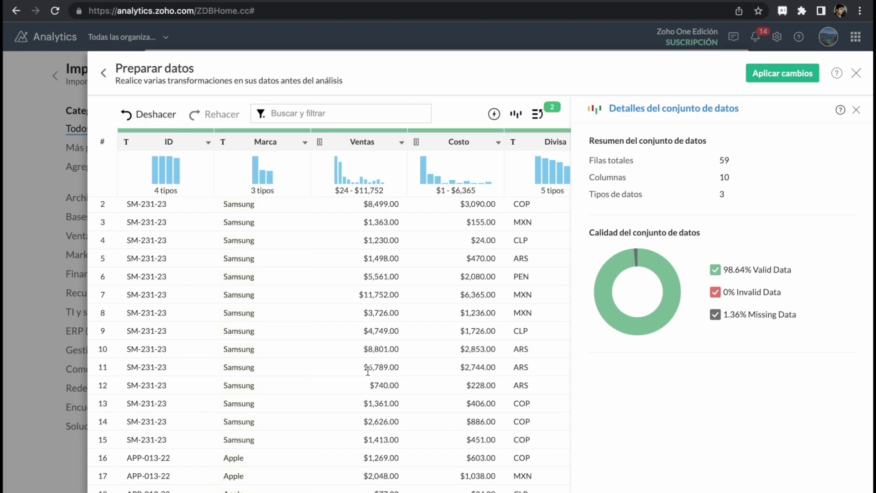
Step: Fill the empty cells of the Estatus del producto column with the custom value No
{"action": "scroll", "coordinate": [368, 371], "scroll_direction": "right", "scroll_amount": 5}
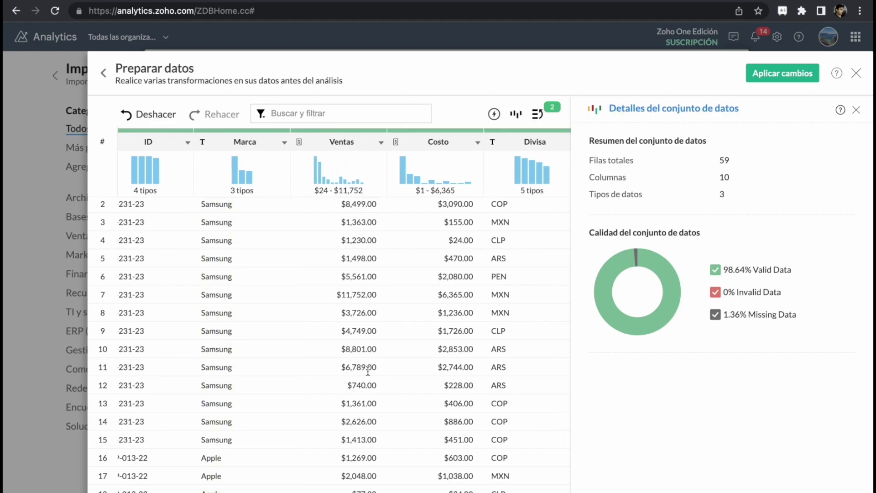
{"action": "scroll", "coordinate": [368, 371], "scroll_direction": "right", "scroll_amount": 4}
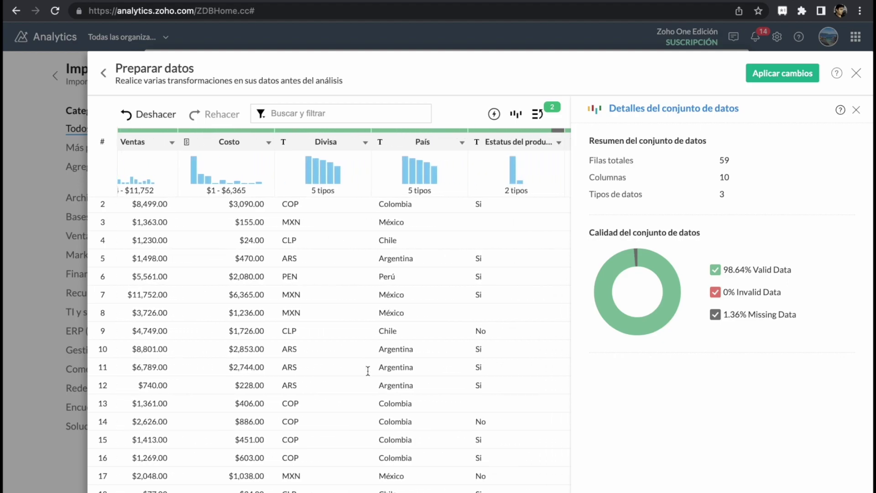
{"action": "scroll", "coordinate": [367, 370], "scroll_direction": "right", "scroll_amount": 1}
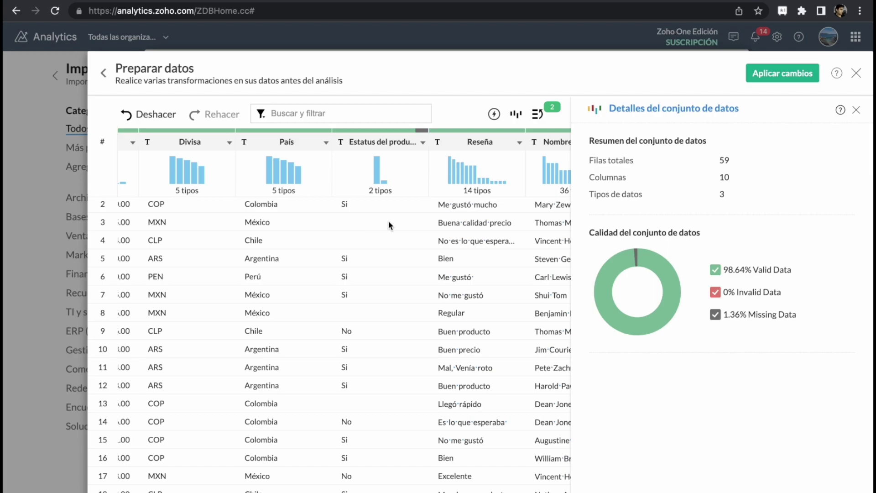
{"action": "left_click", "coordinate": [424, 143]}
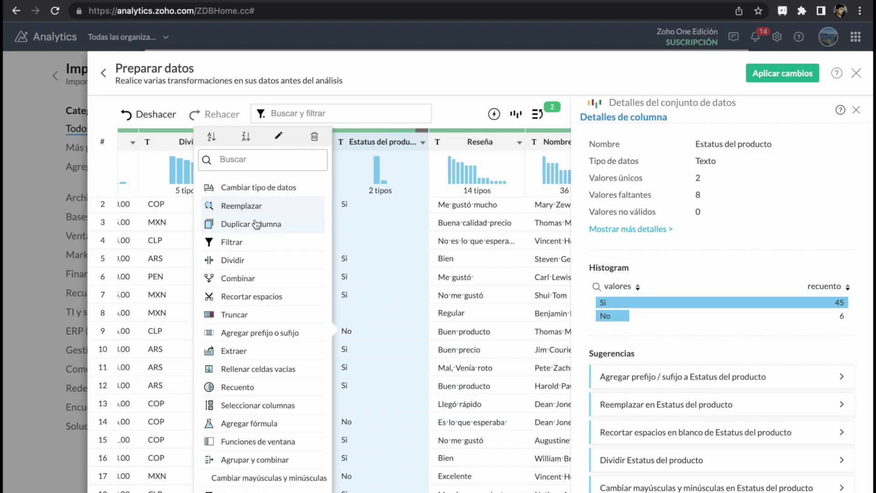
{"action": "scroll", "coordinate": [271, 325], "scroll_direction": "down", "scroll_amount": 3}
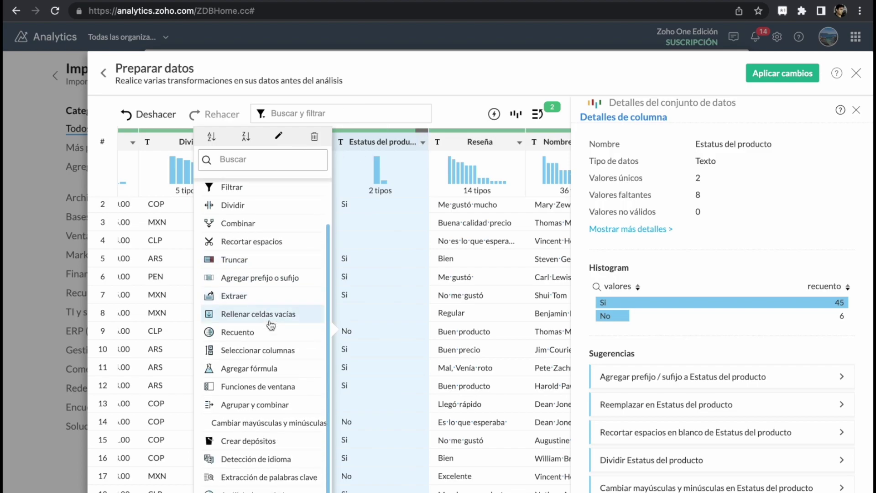
{"action": "left_click", "coordinate": [235, 322]}
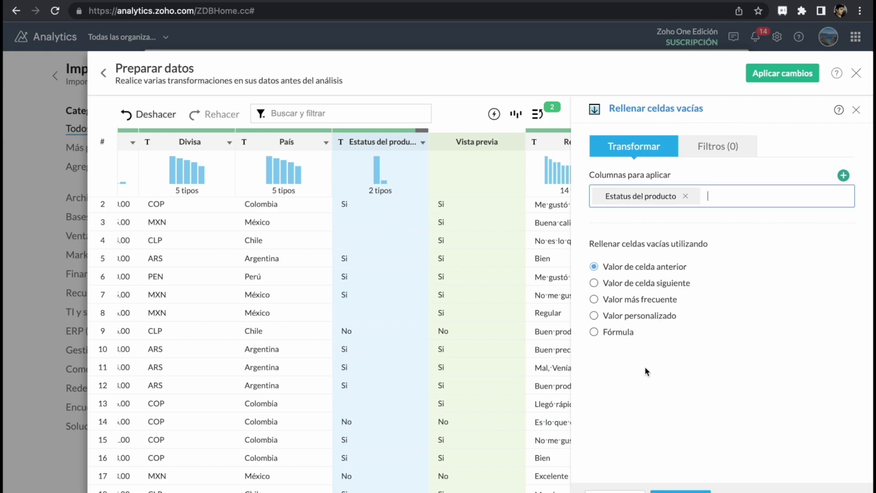
{"action": "left_click", "coordinate": [595, 316]}
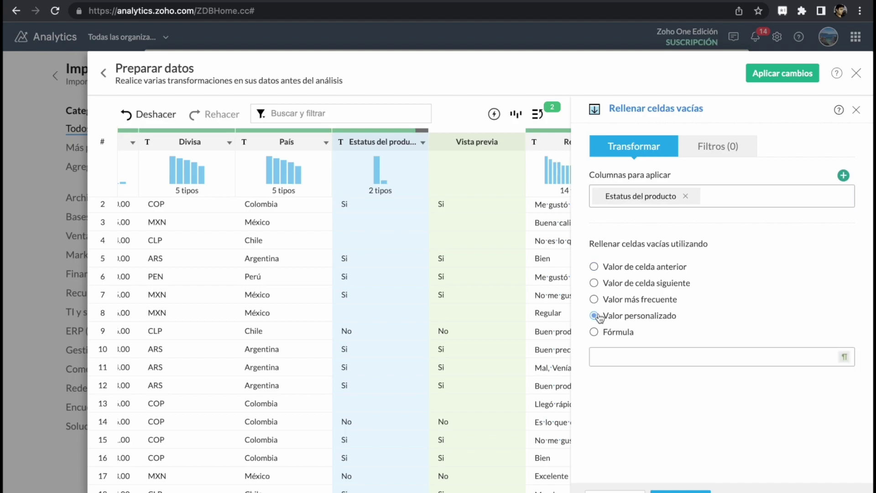
{"action": "left_click", "coordinate": [625, 357]}
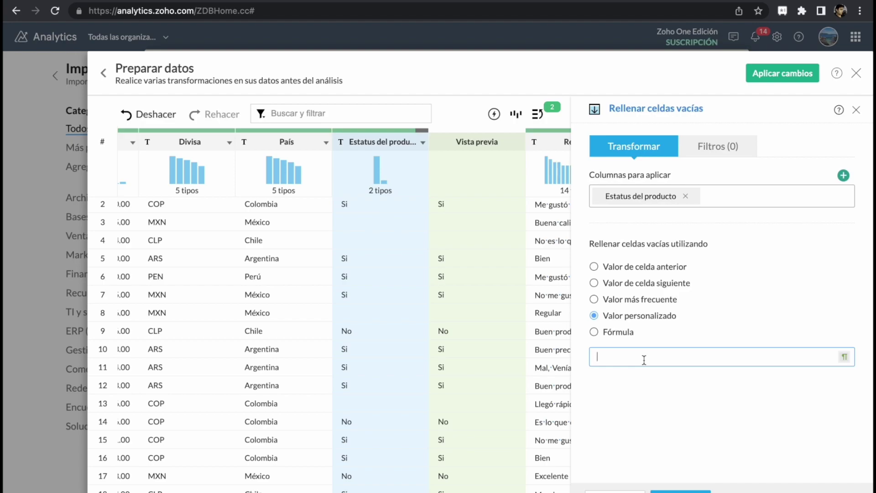
{"action": "type", "text": "No"}
{"action": "key", "text": "Return"}
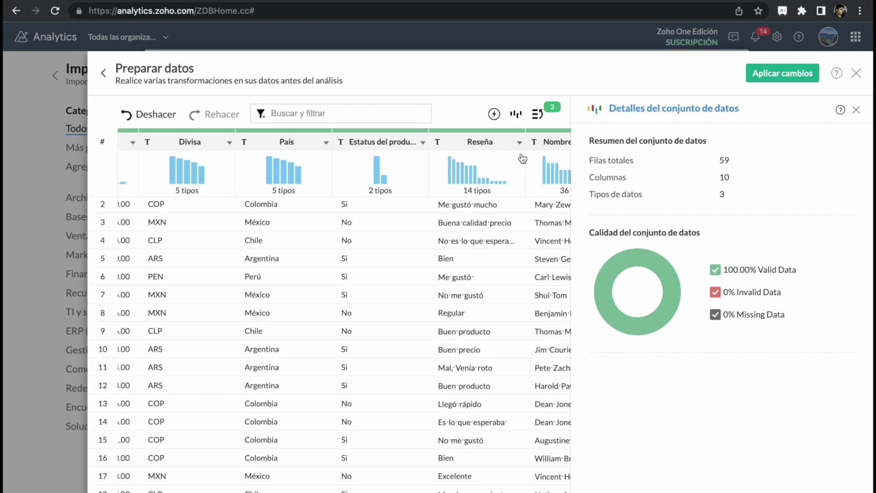
Step: Review the transformation rule set and apply the changes to the imported data, closing the import summary and dismissing the automatic report offer
{"action": "left_click", "coordinate": [537, 114]}
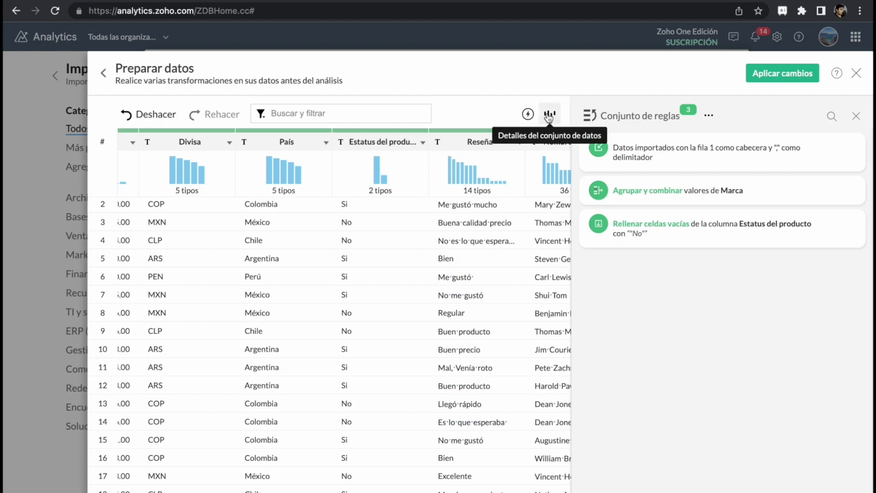
{"action": "mouse_move", "coordinate": [615, 246]}
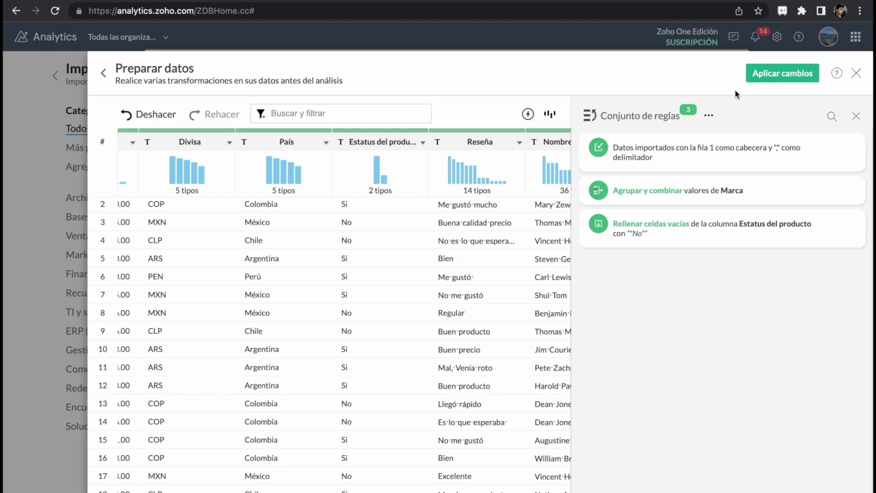
{"action": "left_click", "coordinate": [771, 81]}
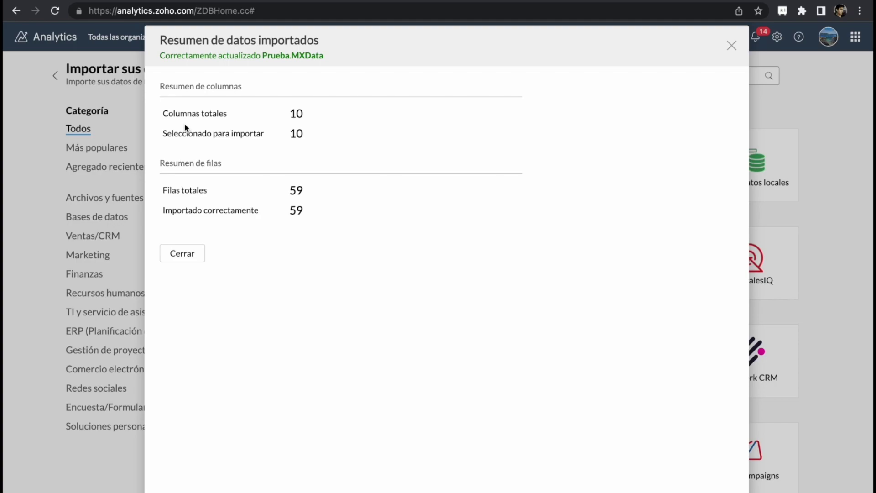
{"action": "left_click", "coordinate": [182, 253]}
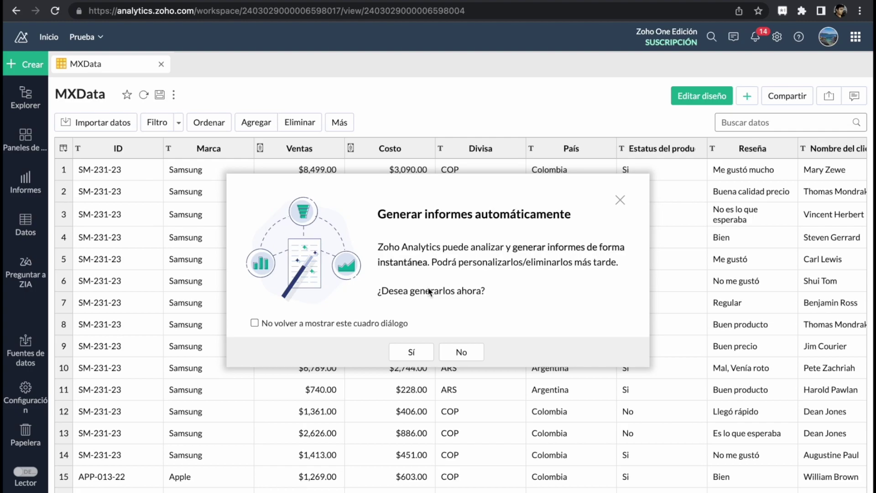
{"action": "left_click", "coordinate": [620, 202]}
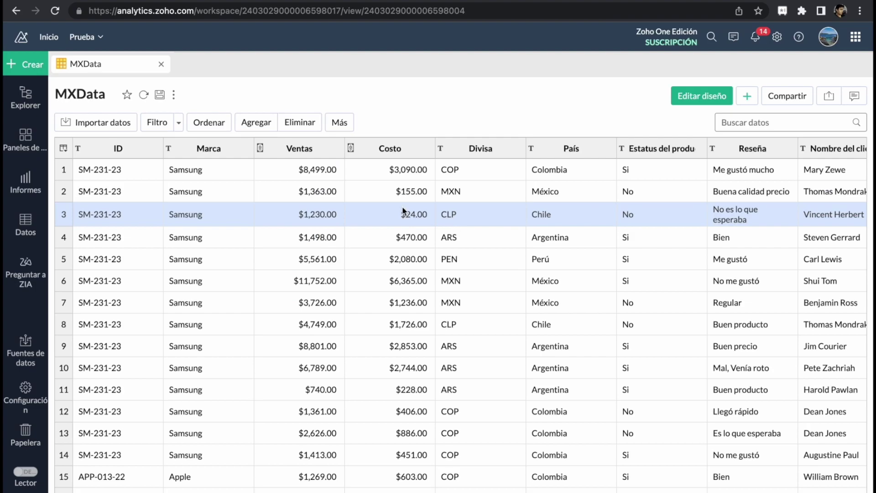
Step: Generate reports automatically from the MXData table using automatic analysis
{"action": "key", "text": "ctrl+Right"}
{"action": "left_click", "coordinate": [747, 96]}
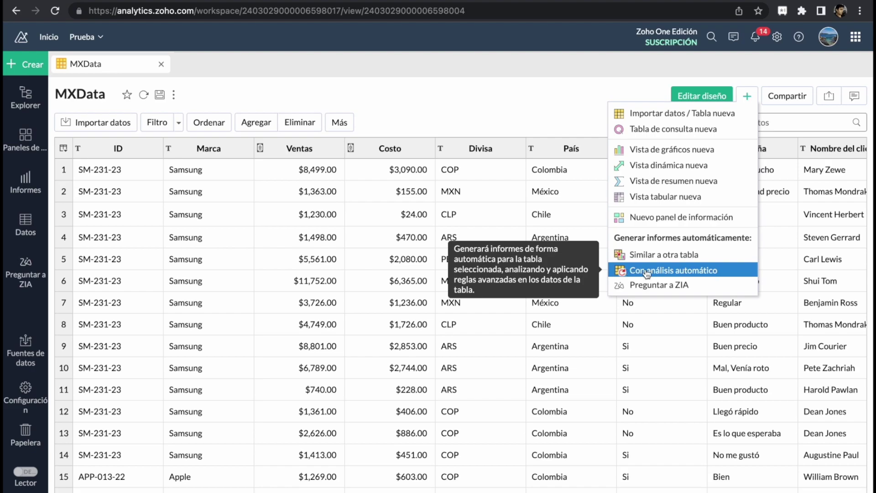
{"action": "left_click", "coordinate": [724, 272]}
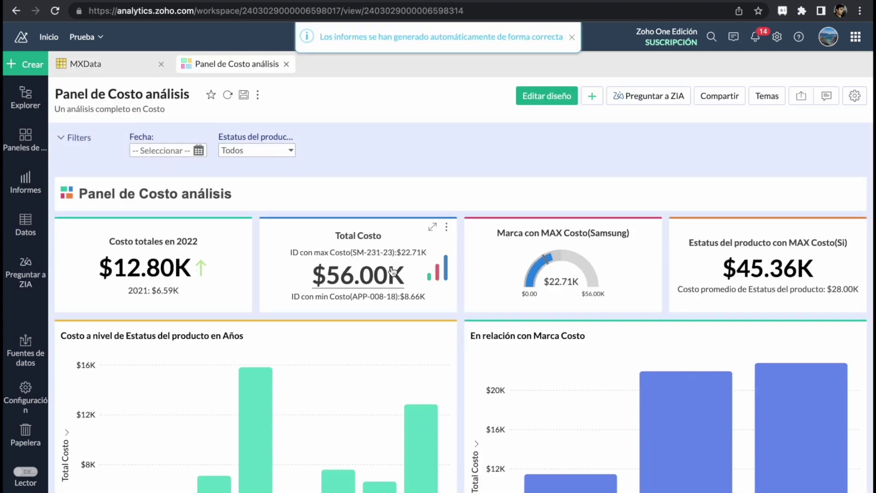
Step: Examine the charts and summary table throughout the generated Panel de Costo análisis dashboard
{"action": "scroll", "coordinate": [392, 271], "scroll_direction": "down", "scroll_amount": 2}
{"action": "scroll", "coordinate": [392, 271], "scroll_direction": "down", "scroll_amount": 6}
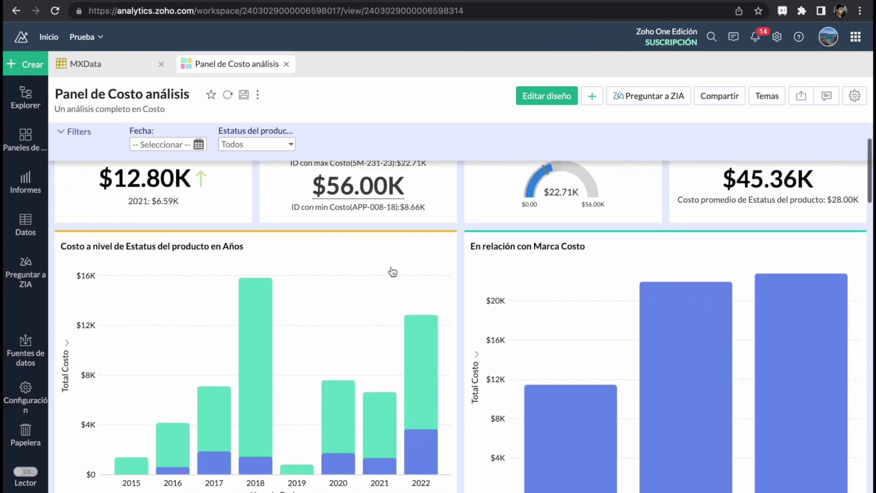
{"action": "scroll", "coordinate": [392, 271], "scroll_direction": "down", "scroll_amount": 13}
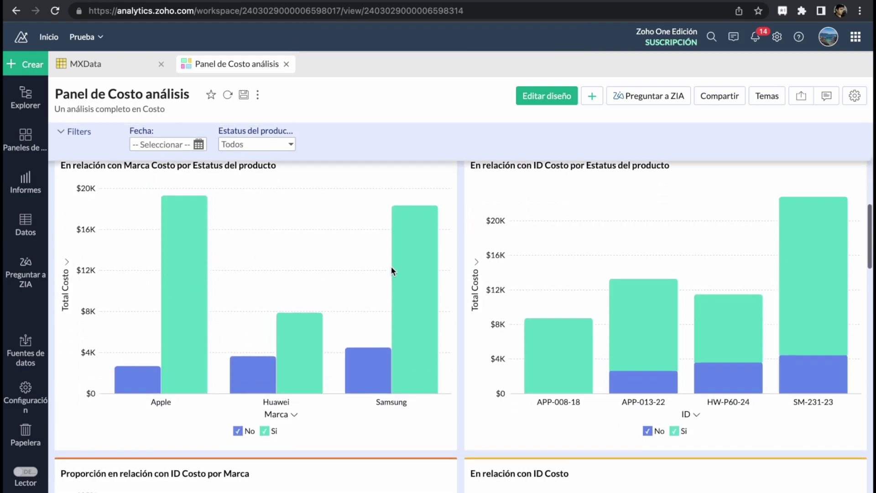
{"action": "scroll", "coordinate": [392, 271], "scroll_direction": "down", "scroll_amount": 11}
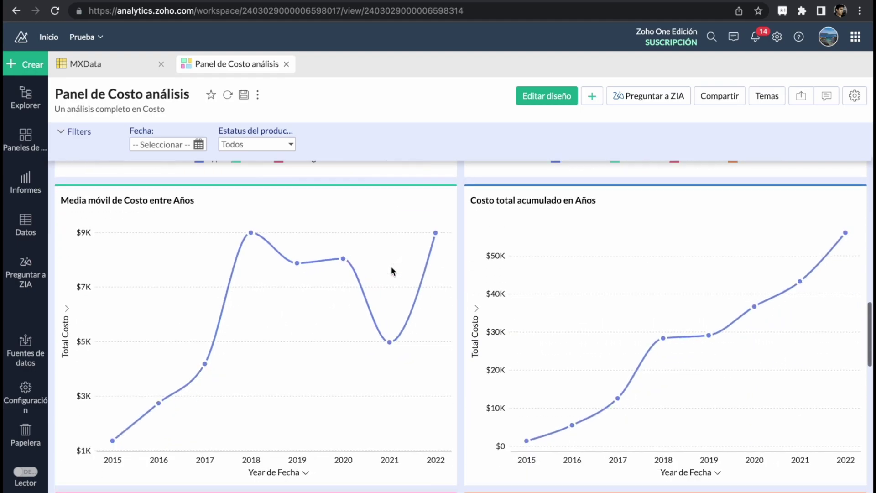
{"action": "scroll", "coordinate": [391, 271], "scroll_direction": "down", "scroll_amount": 8}
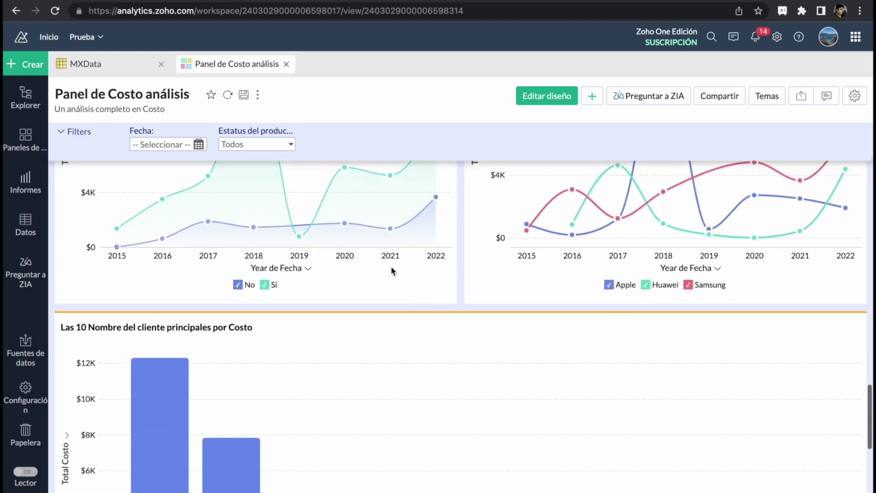
{"action": "scroll", "coordinate": [392, 272], "scroll_direction": "down", "scroll_amount": 1}
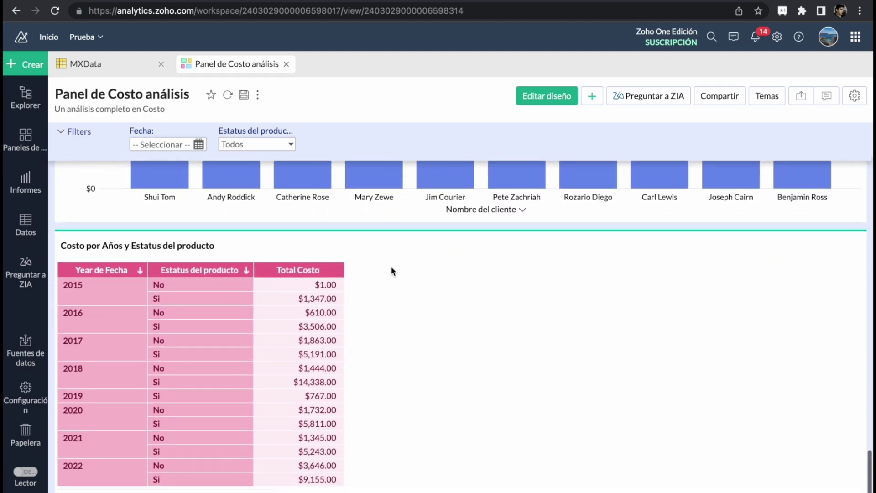
{"action": "scroll", "coordinate": [391, 272], "scroll_direction": "up", "scroll_amount": 14}
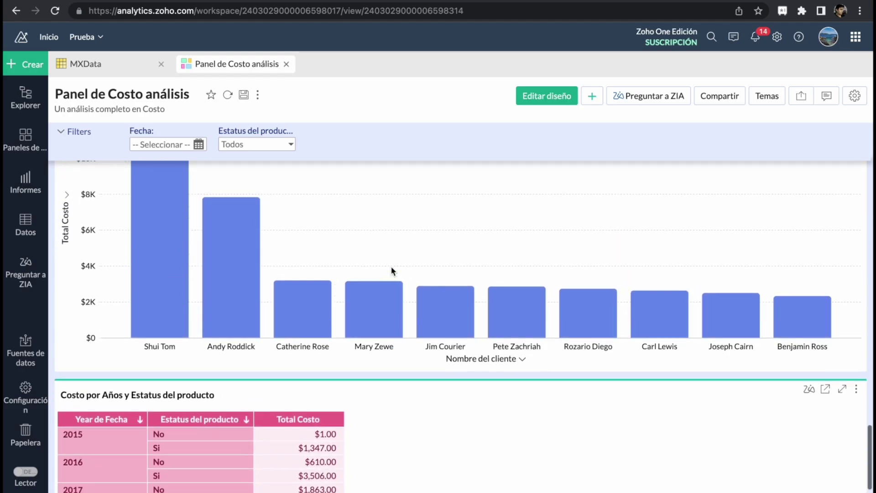
{"action": "scroll", "coordinate": [391, 271], "scroll_direction": "up", "scroll_amount": 15}
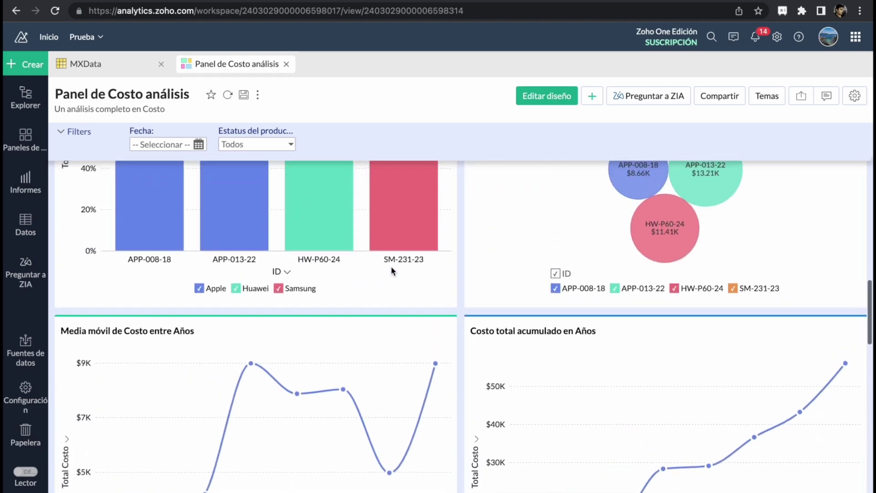
{"action": "scroll", "coordinate": [391, 271], "scroll_direction": "up", "scroll_amount": 12}
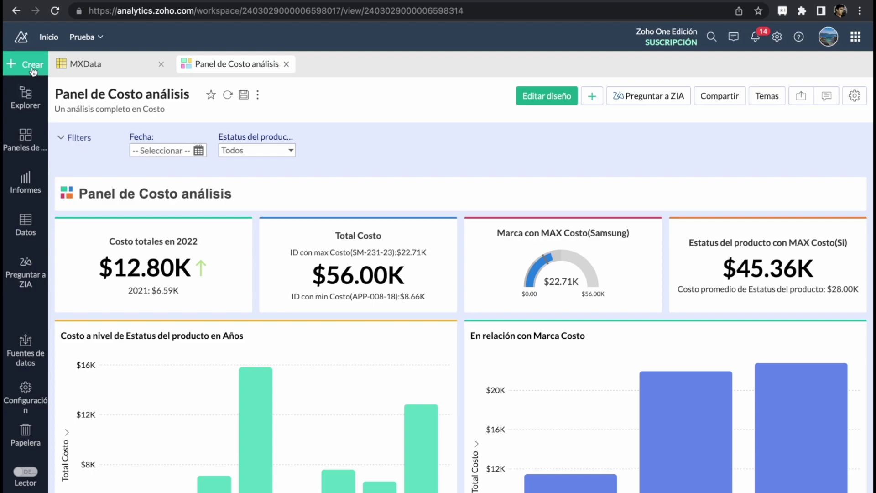
Step: Create a new chart view from MXData with País on the X axis and the sum of Ventas on the Y axis
{"action": "left_click", "coordinate": [16, 73]}
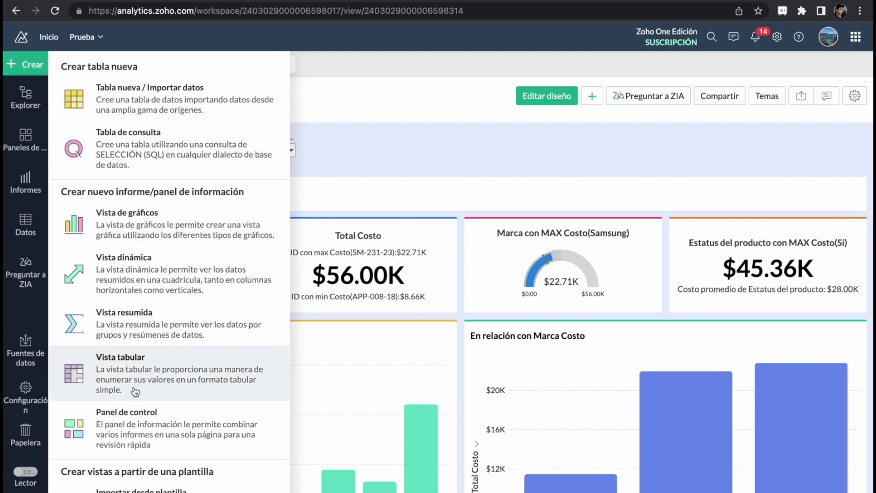
{"action": "scroll", "coordinate": [134, 388], "scroll_direction": "down", "scroll_amount": 5}
{"action": "scroll", "coordinate": [135, 390], "scroll_direction": "up", "scroll_amount": 5}
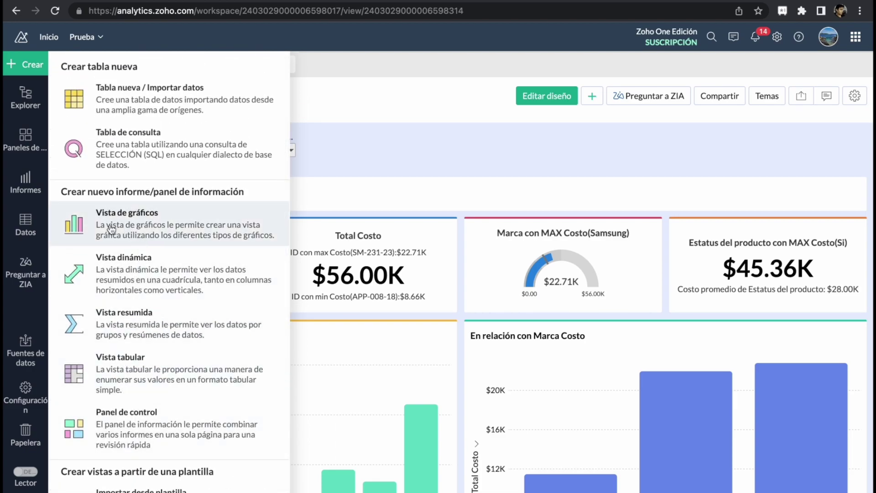
{"action": "left_click", "coordinate": [154, 235]}
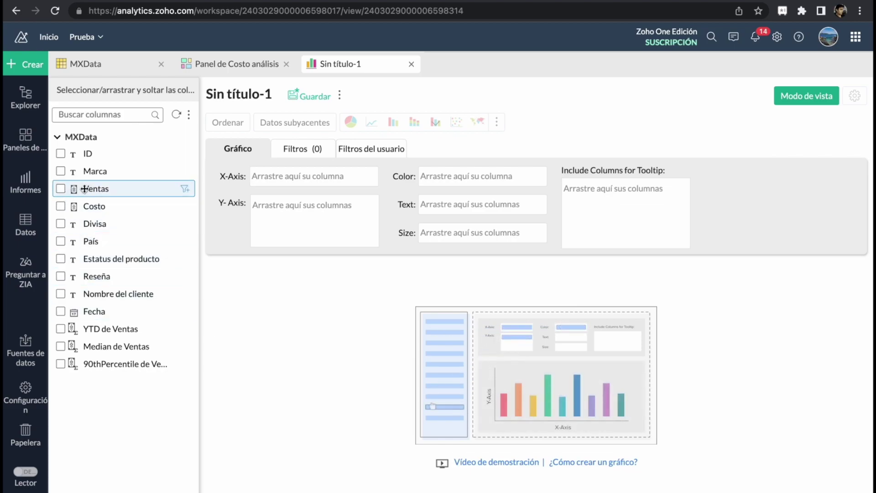
{"action": "left_click_drag", "start_coordinate": [84, 194], "coordinate": [299, 207]}
{"action": "left_click_drag", "start_coordinate": [89, 242], "coordinate": [310, 176]}
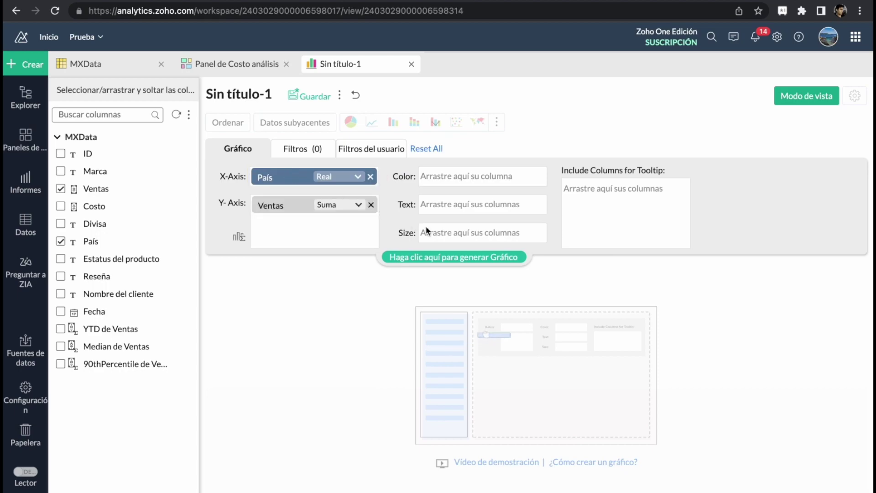
{"action": "left_click", "coordinate": [428, 258]}
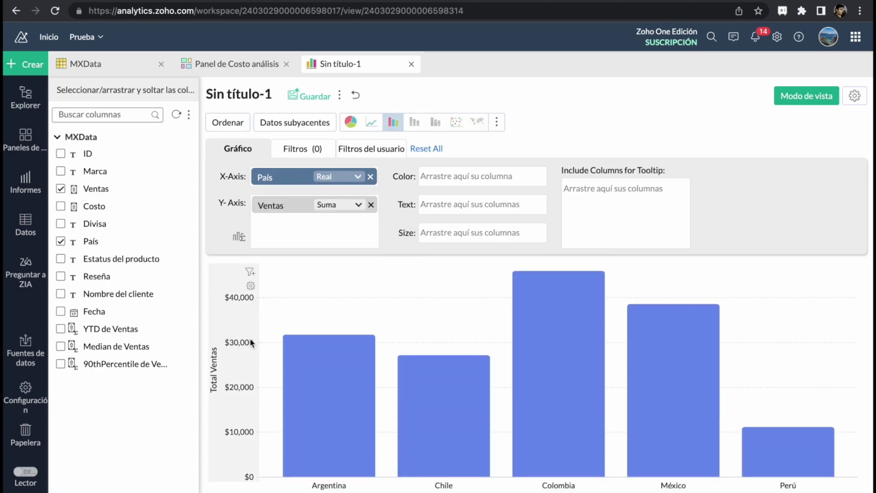
{"action": "mouse_move", "coordinate": [553, 400]}
{"action": "mouse_move", "coordinate": [673, 441]}
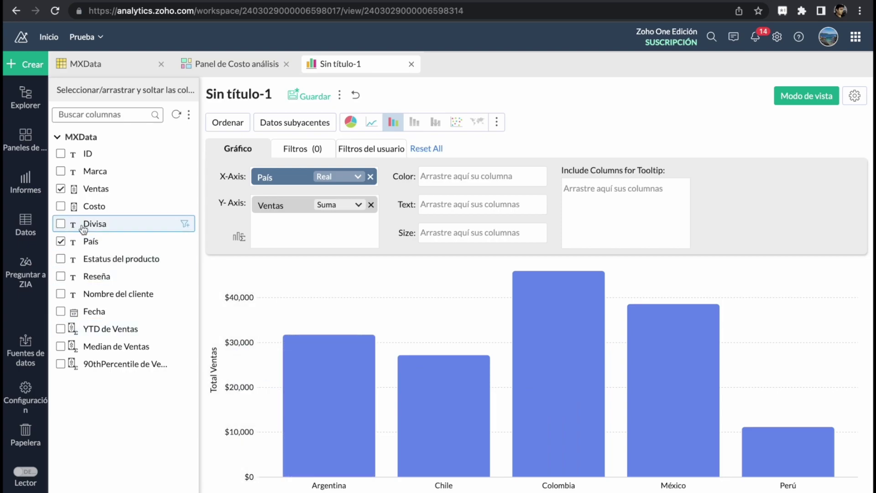
Step: Add the sum of Costo to the chart's Y axis alongside Ventas and regenerate the chart
{"action": "left_click_drag", "start_coordinate": [81, 214], "coordinate": [279, 223]}
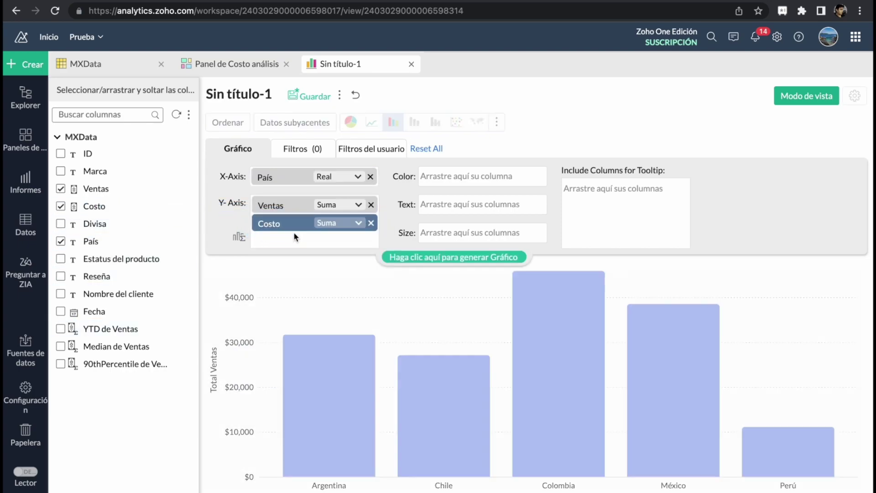
{"action": "left_click", "coordinate": [440, 258]}
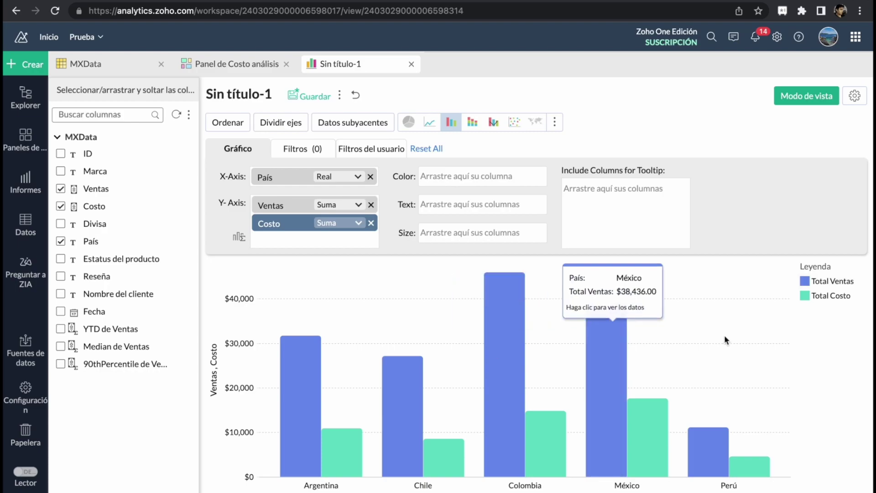
Step: Examine the legend options and the chart's general, axis, border, format and color palette settings, then cancel out of them
{"action": "left_click", "coordinate": [830, 283]}
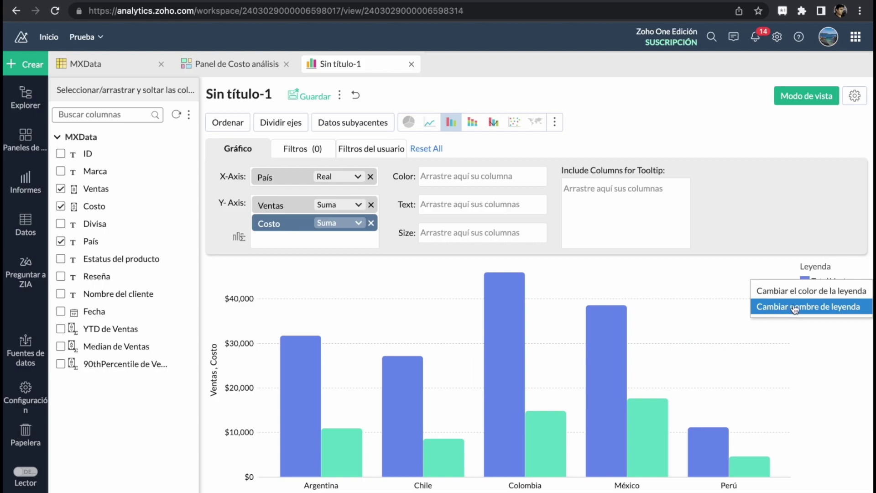
{"action": "left_click", "coordinate": [854, 98]}
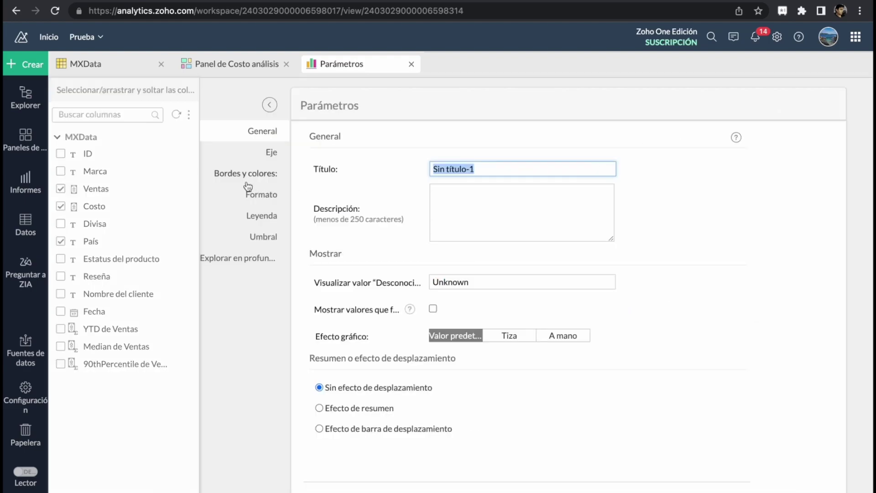
{"action": "left_click", "coordinate": [271, 153]}
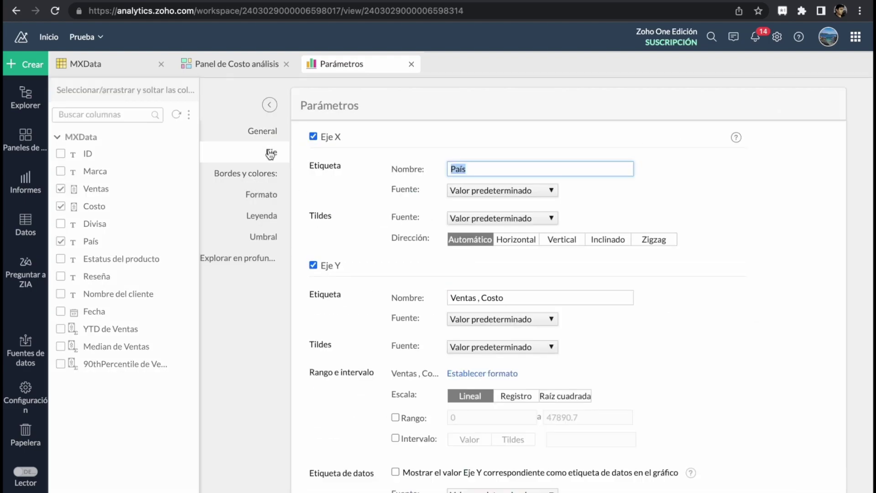
{"action": "left_click", "coordinate": [254, 178]}
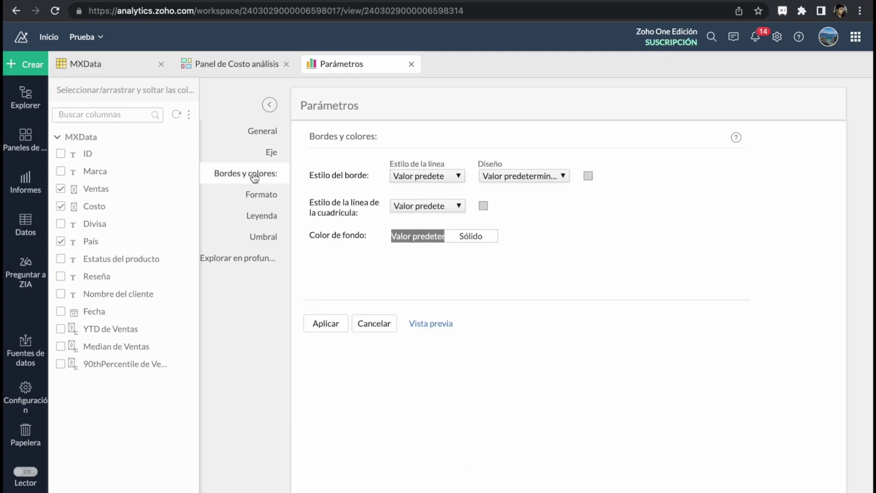
{"action": "left_click", "coordinate": [257, 196]}
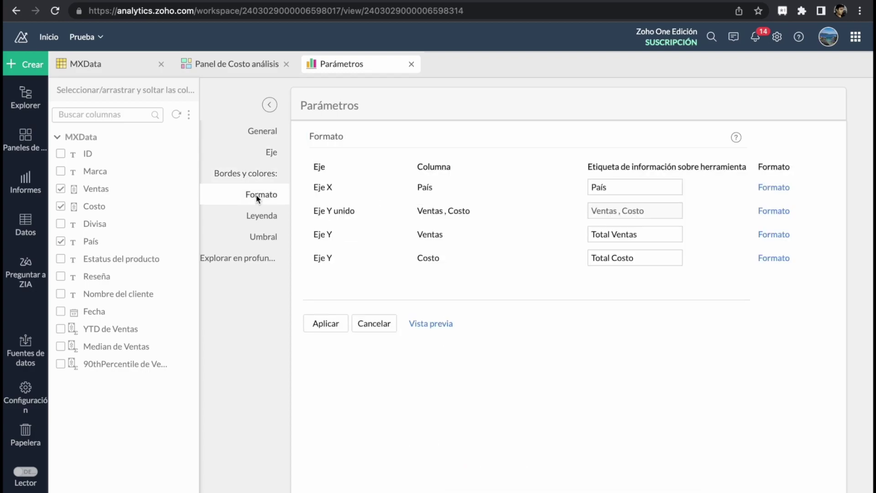
{"action": "left_click", "coordinate": [259, 213]}
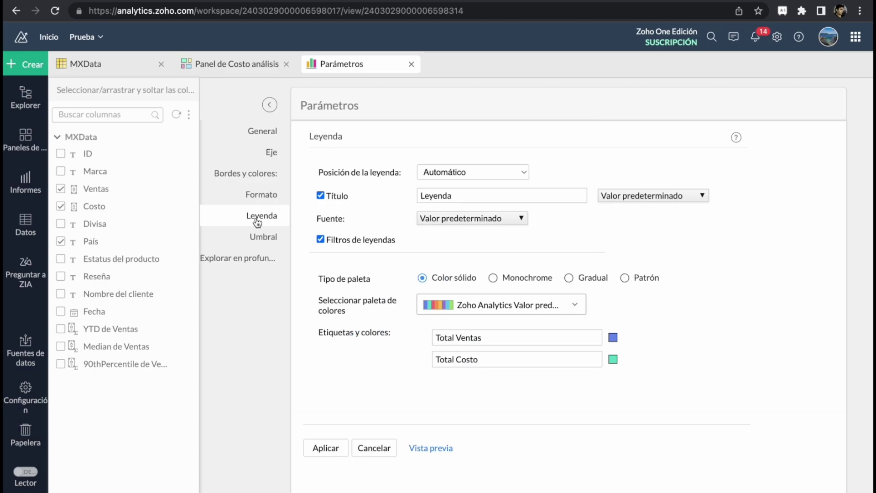
{"action": "left_click", "coordinate": [502, 305]}
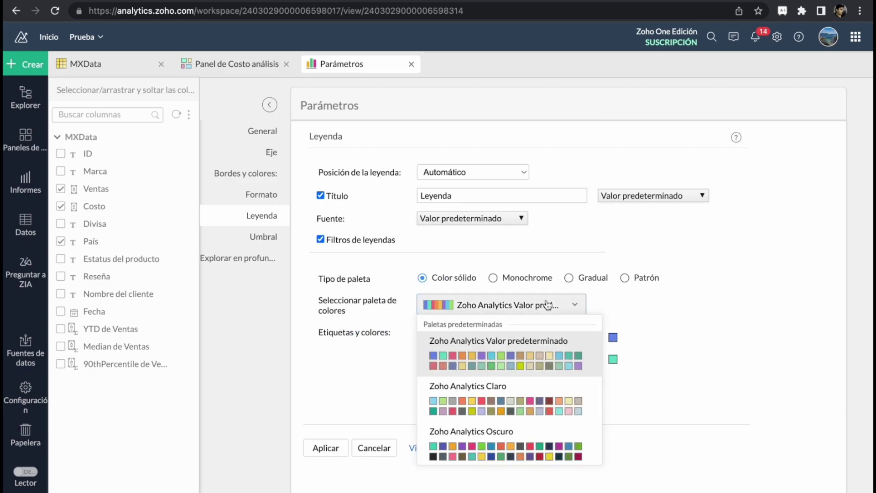
{"action": "left_click", "coordinate": [716, 375]}
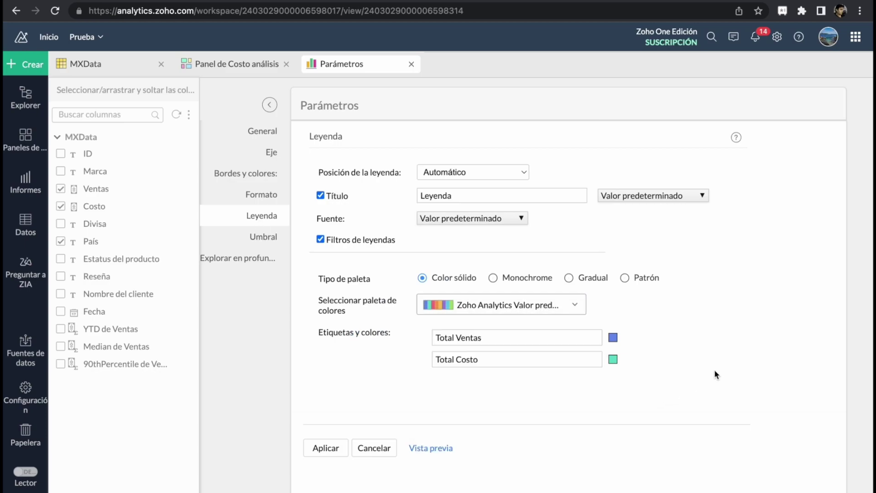
{"action": "left_click", "coordinate": [374, 448]}
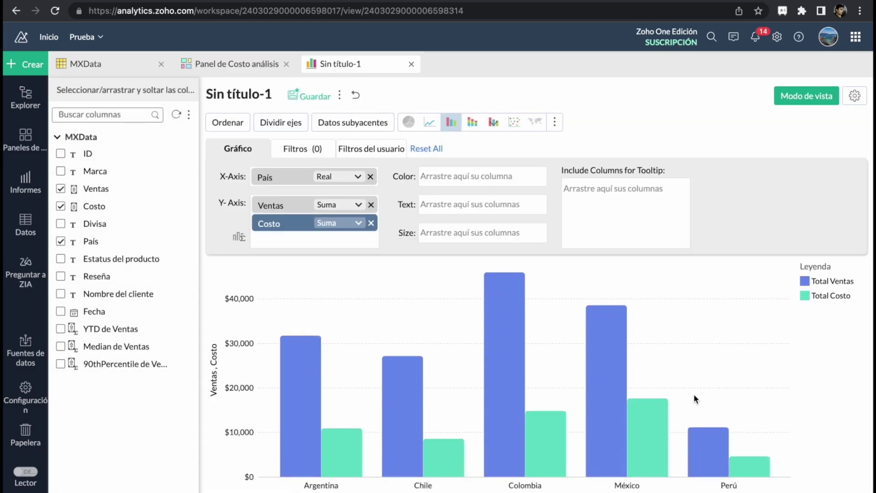
Step: Sort the chart's X axis by Total Ventas in ascending order
{"action": "mouse_move", "coordinate": [518, 406]}
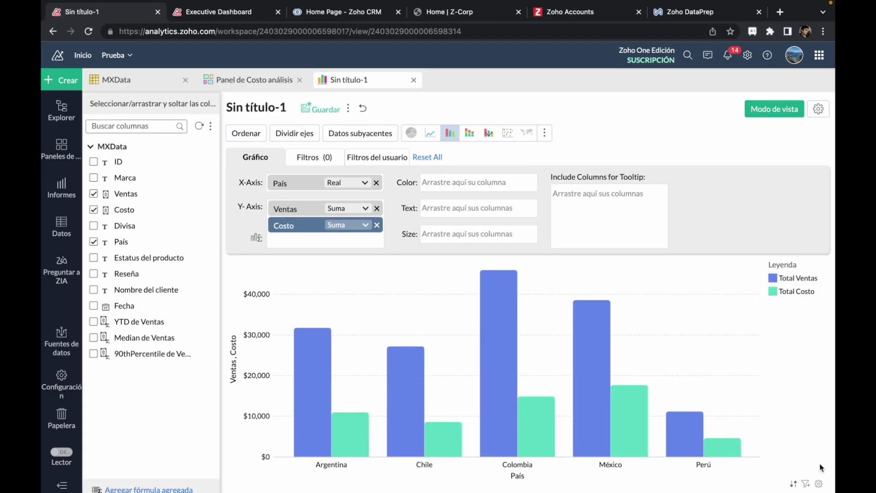
{"action": "left_click", "coordinate": [793, 484]}
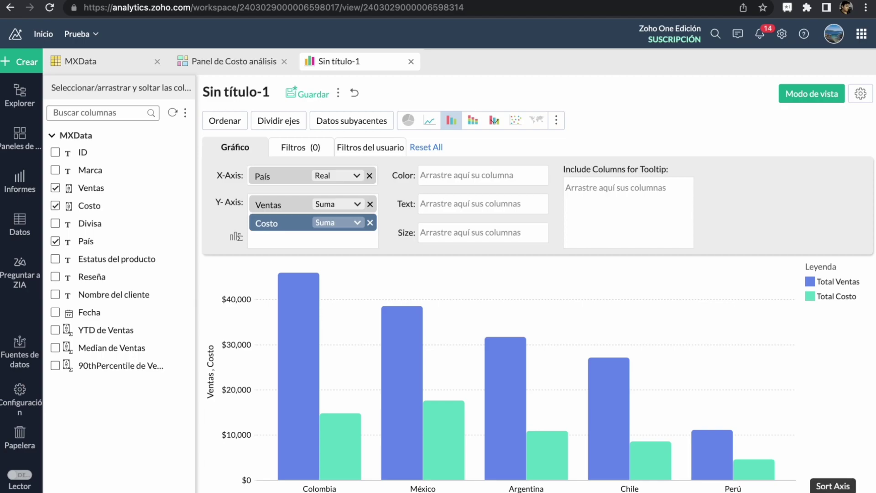
{"action": "left_click", "coordinate": [833, 490]}
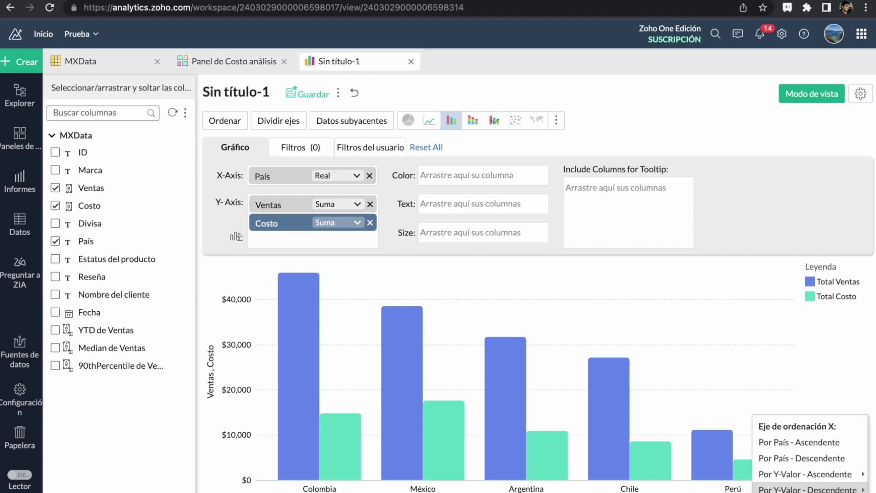
{"action": "mouse_move", "coordinate": [777, 480]}
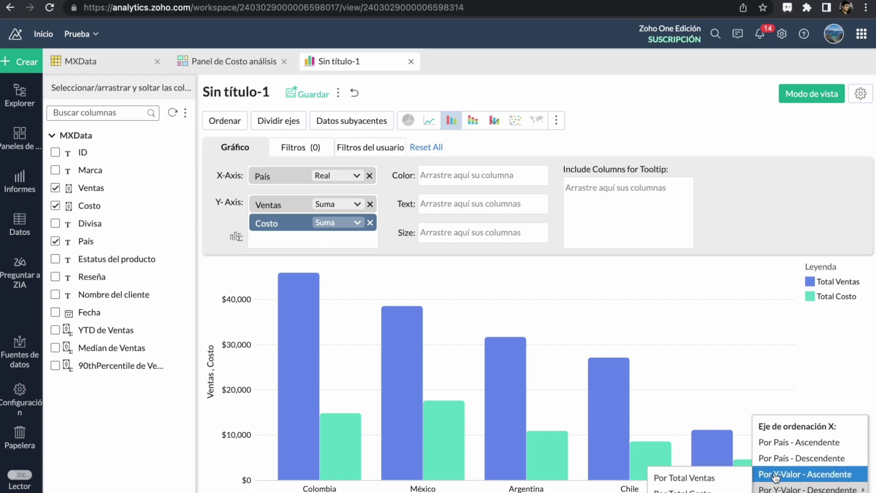
{"action": "left_click", "coordinate": [689, 482]}
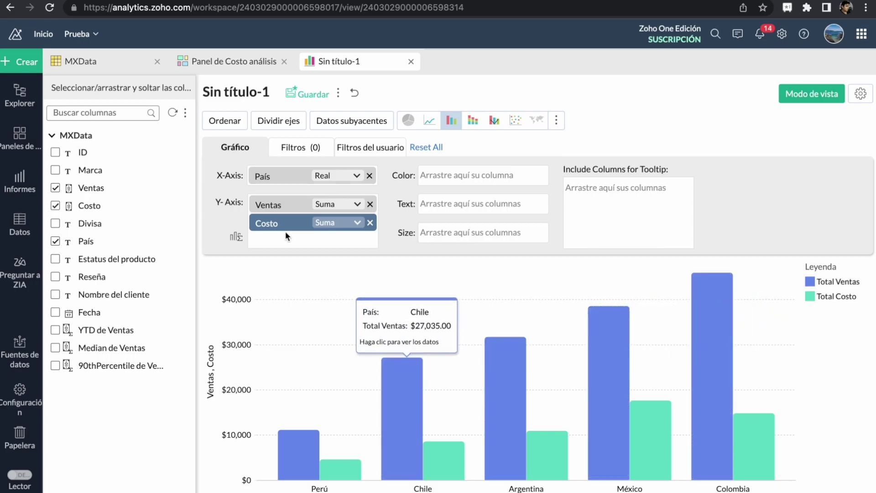
Step: Add the Fecha column as a chart filter and review its quarter, month, week, date, date-time and range options
{"action": "left_click", "coordinate": [310, 154]}
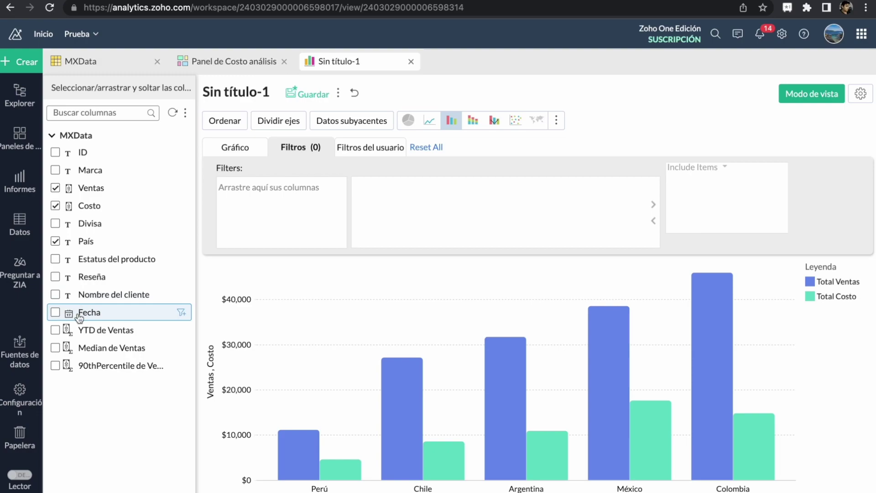
{"action": "left_click_drag", "start_coordinate": [81, 314], "coordinate": [258, 198]}
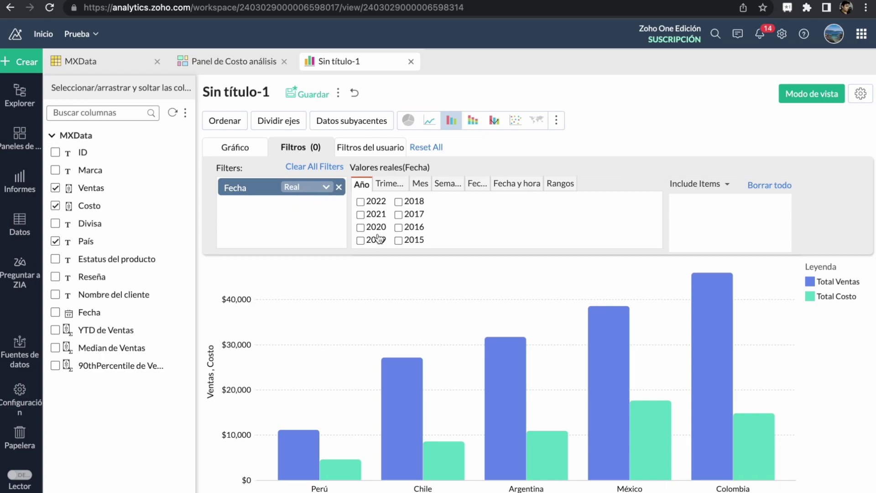
{"action": "left_click", "coordinate": [390, 184]}
{"action": "left_click", "coordinate": [420, 184]}
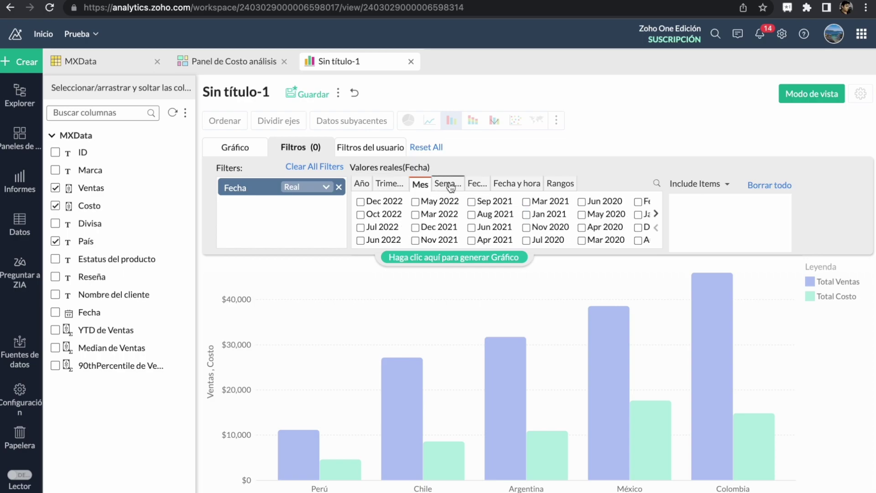
{"action": "left_click", "coordinate": [447, 184]}
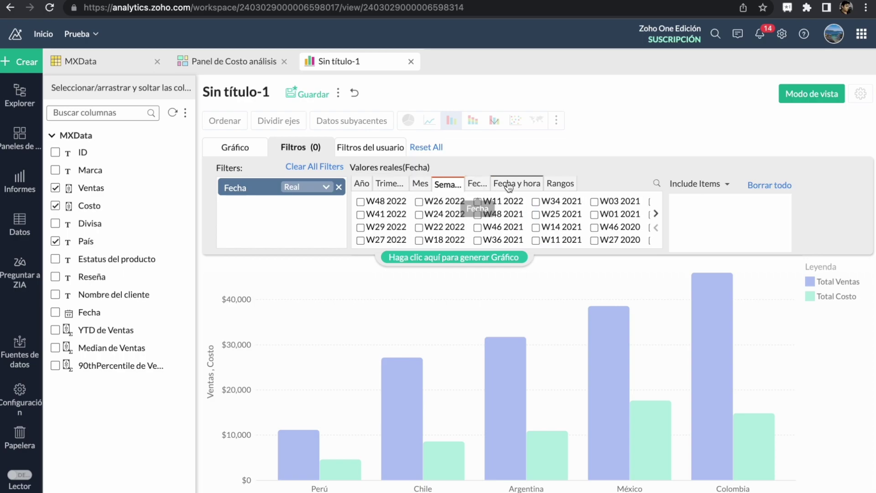
{"action": "left_click", "coordinate": [477, 185]}
{"action": "left_click", "coordinate": [499, 188]}
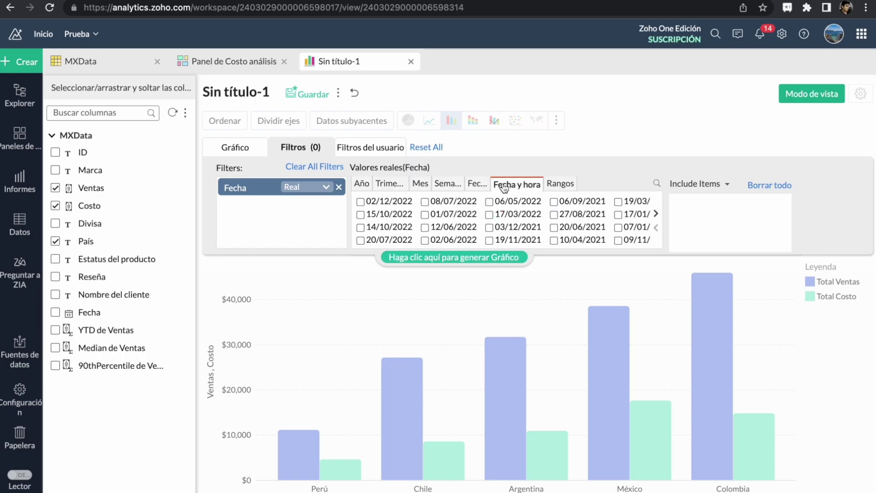
{"action": "left_click", "coordinate": [560, 184]}
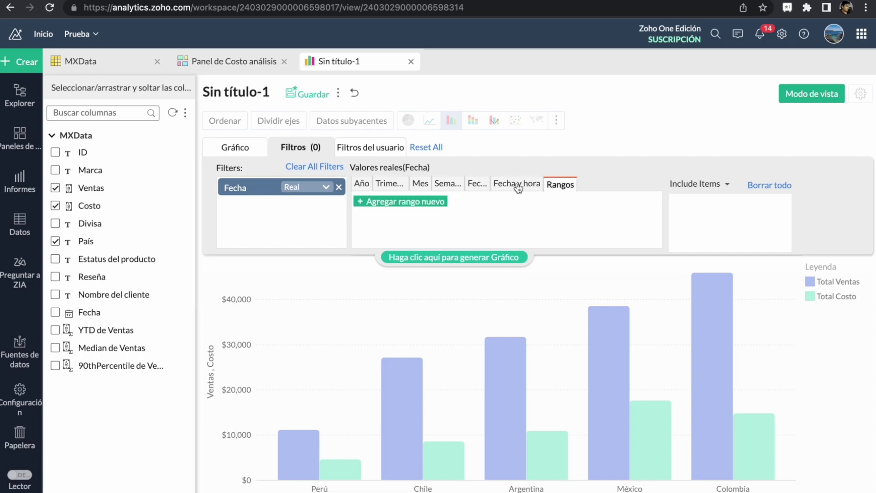
Step: Filter the chart by Fecha to the year 2022, include 2021 as well, and regenerate the chart
{"action": "left_click", "coordinate": [363, 184]}
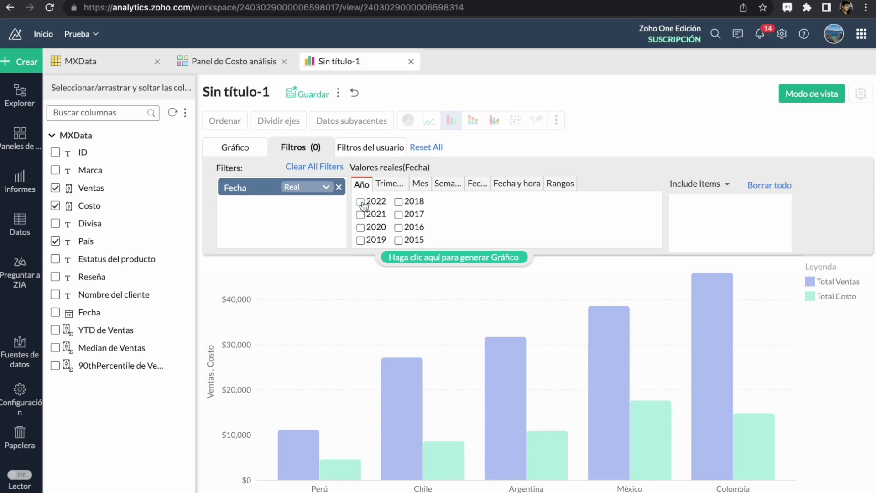
{"action": "left_click", "coordinate": [364, 206]}
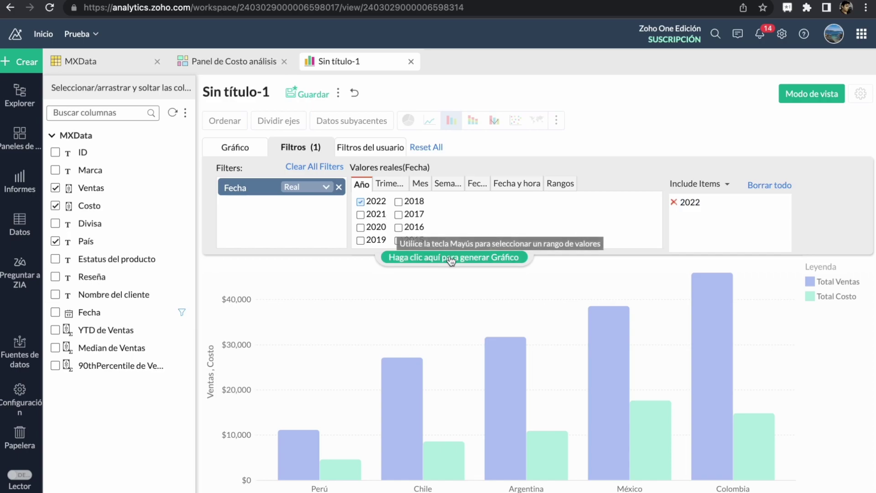
{"action": "left_click", "coordinate": [417, 255]}
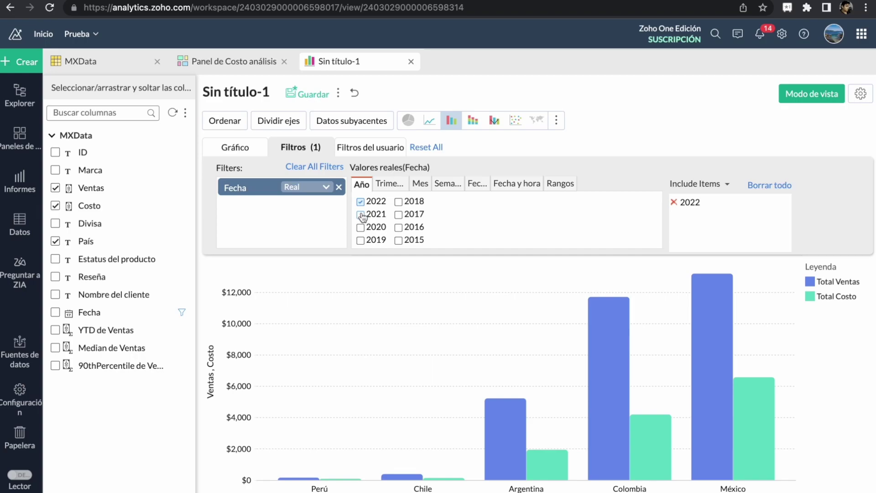
{"action": "left_click", "coordinate": [363, 216]}
{"action": "left_click", "coordinate": [407, 252]}
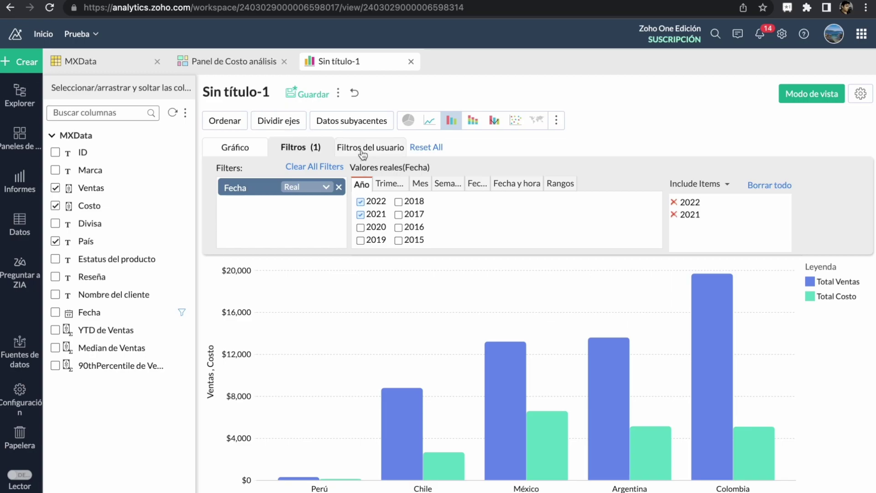
Step: Clear the 2022 and 2021 selections from the Fecha filter and regenerate the chart
{"action": "left_click", "coordinate": [361, 201]}
{"action": "left_click", "coordinate": [360, 214]}
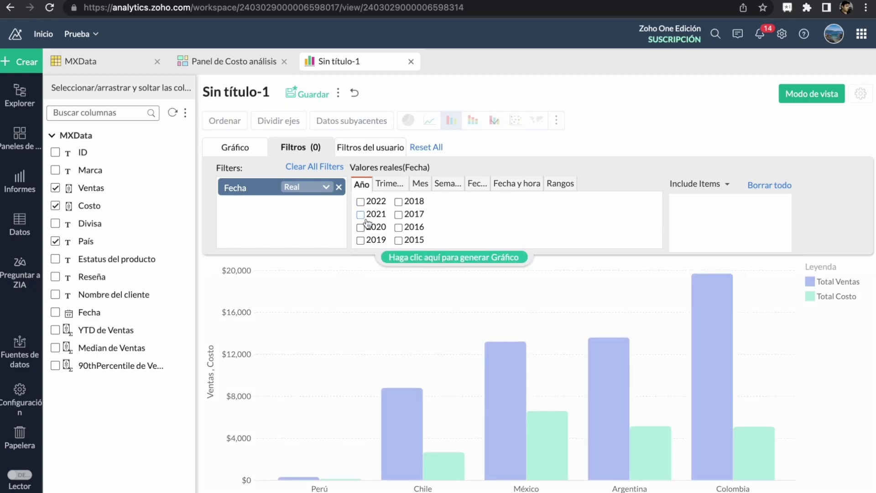
{"action": "left_click", "coordinate": [396, 257]}
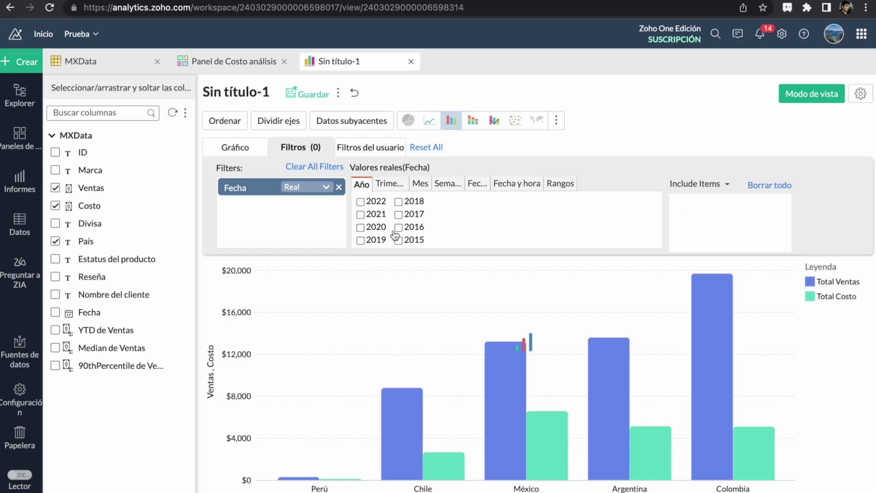
Step: Add the Fecha column as a user filter on the chart and regenerate the chart
{"action": "left_click", "coordinate": [361, 151]}
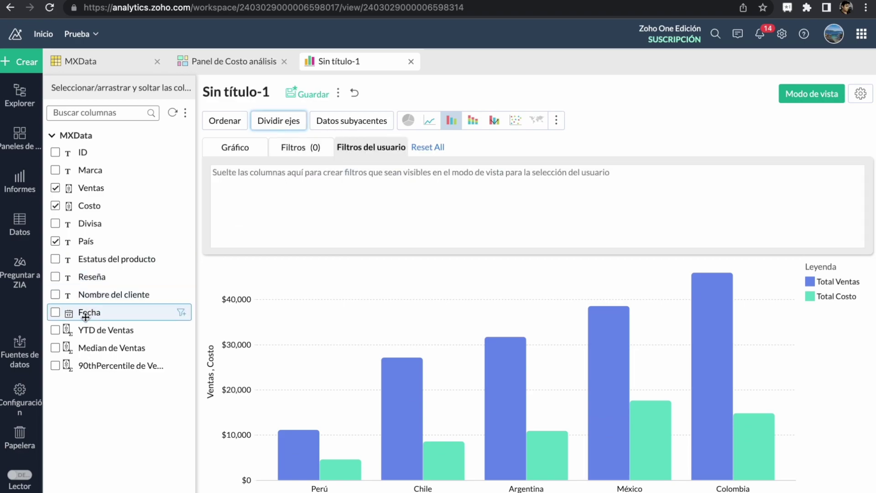
{"action": "left_click_drag", "start_coordinate": [84, 317], "coordinate": [263, 197]}
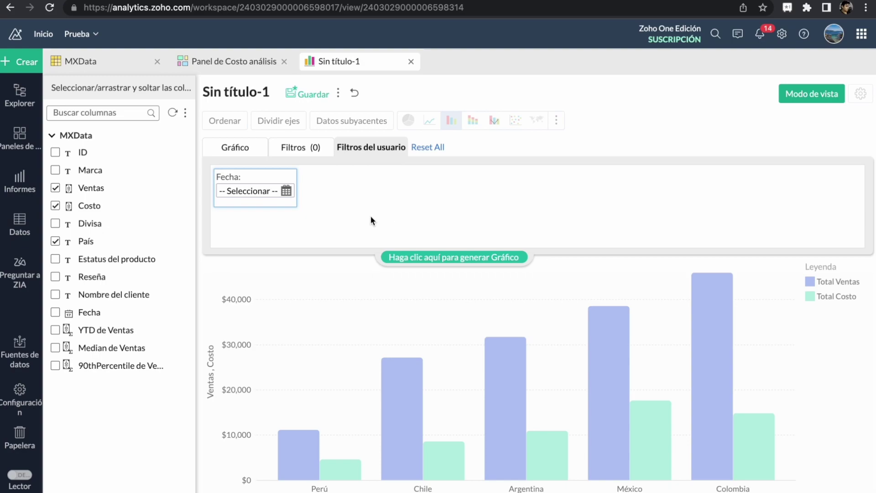
{"action": "left_click", "coordinate": [427, 258]}
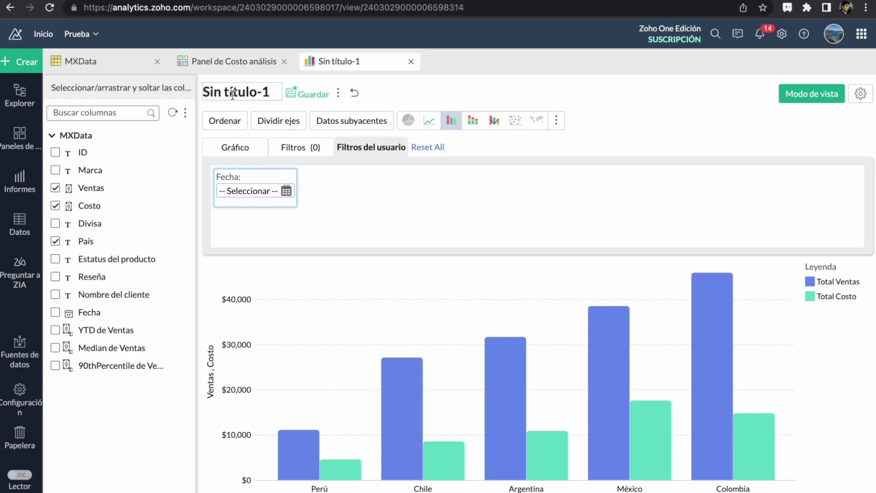
Step: Rename the untitled chart as Ejemplo 3
{"action": "left_click", "coordinate": [233, 94]}
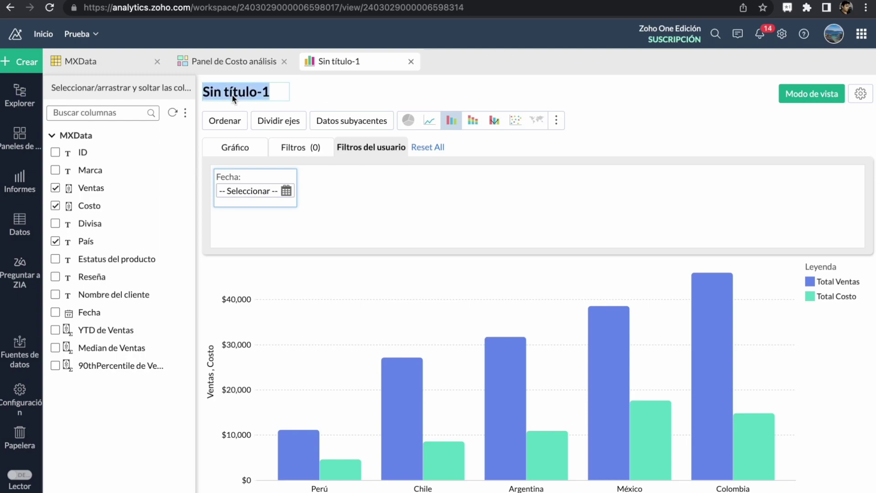
{"action": "type", "text": "Ejemplo"}
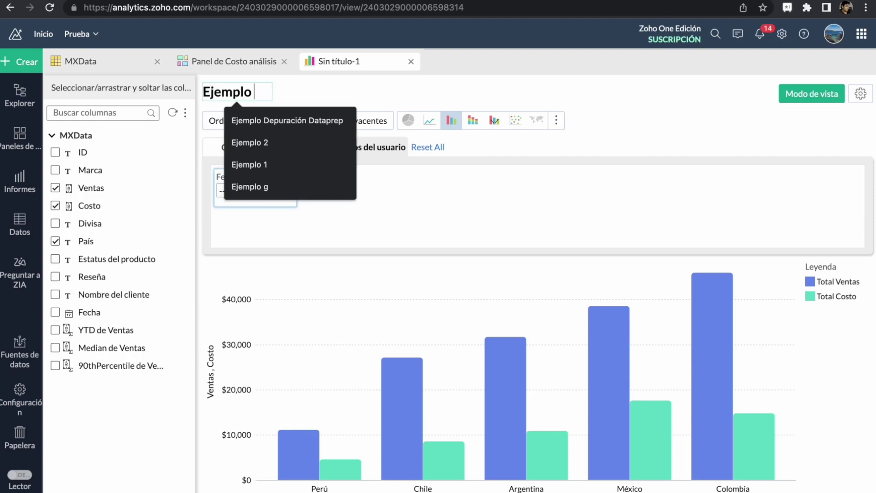
{"action": "type", "text": " 3"}
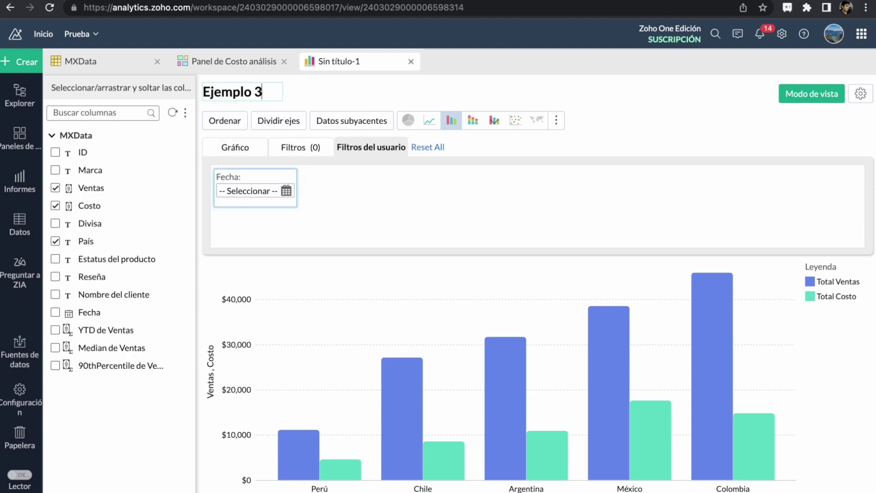
{"action": "key", "text": "Return"}
Step: Save the chart Ejemplo 3 in the Tablas e informes folder
{"action": "left_click", "coordinate": [307, 94]}
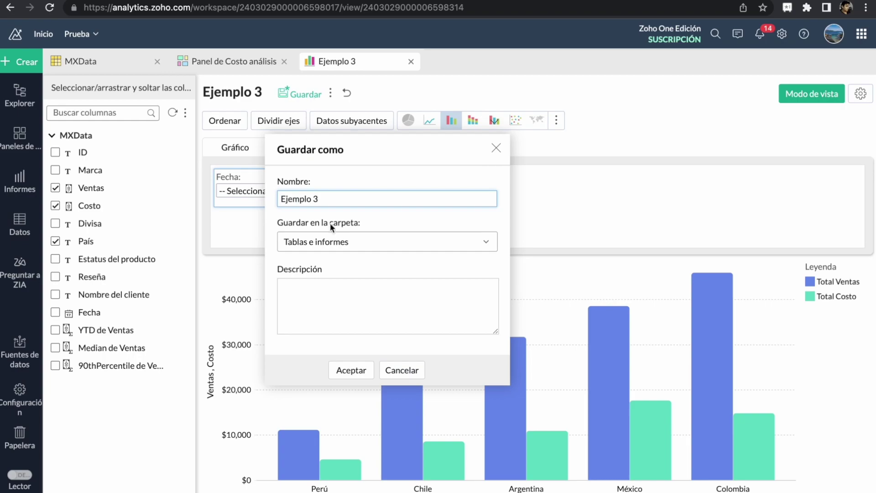
{"action": "left_click", "coordinate": [324, 247]}
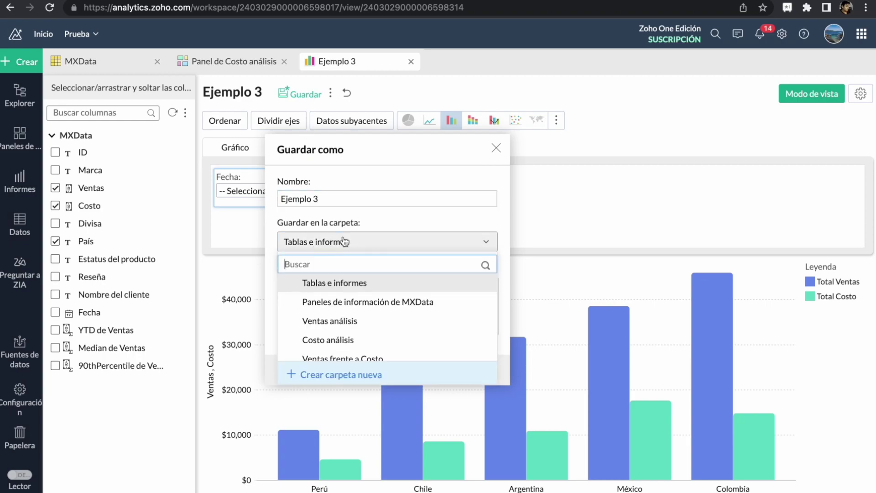
{"action": "left_click", "coordinate": [327, 223]}
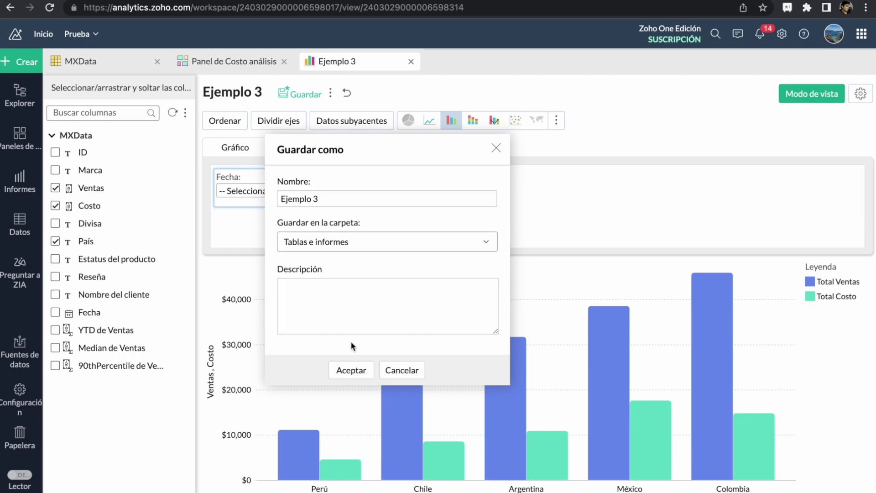
{"action": "left_click", "coordinate": [349, 372]}
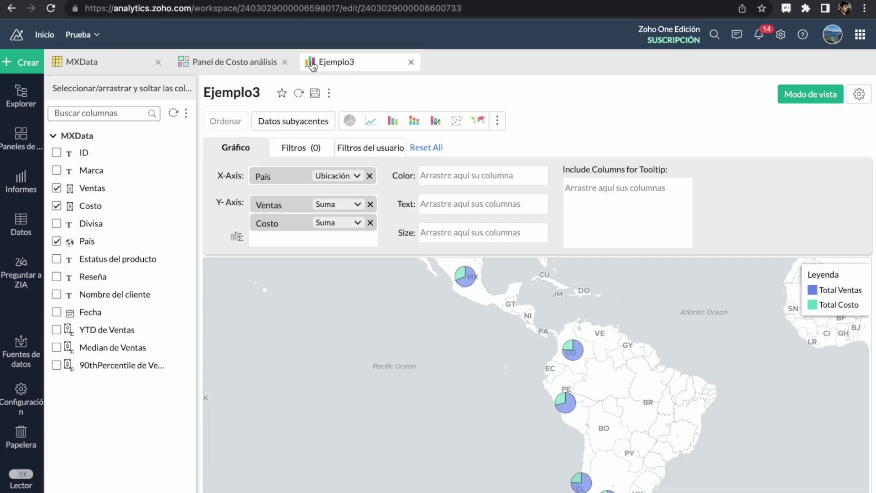
Step: Create a new pivot view from MXData with Marca as its columns and generate it
{"action": "left_click", "coordinate": [30, 64]}
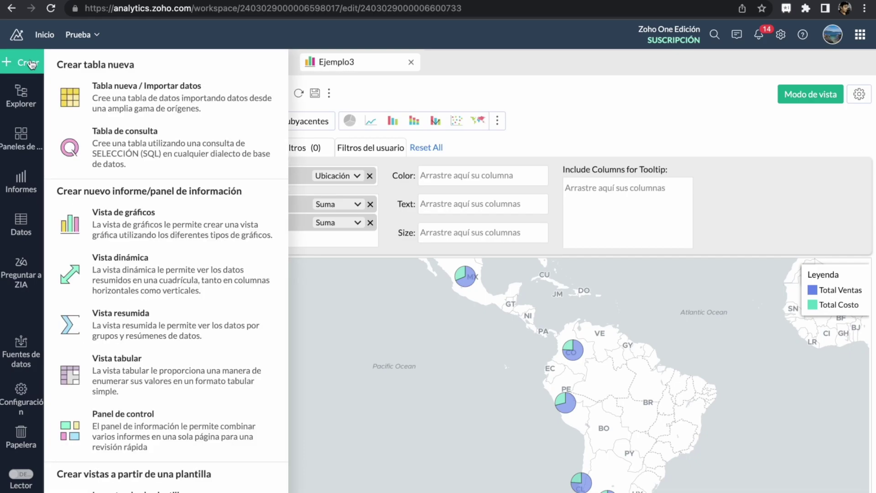
{"action": "left_click", "coordinate": [174, 259]}
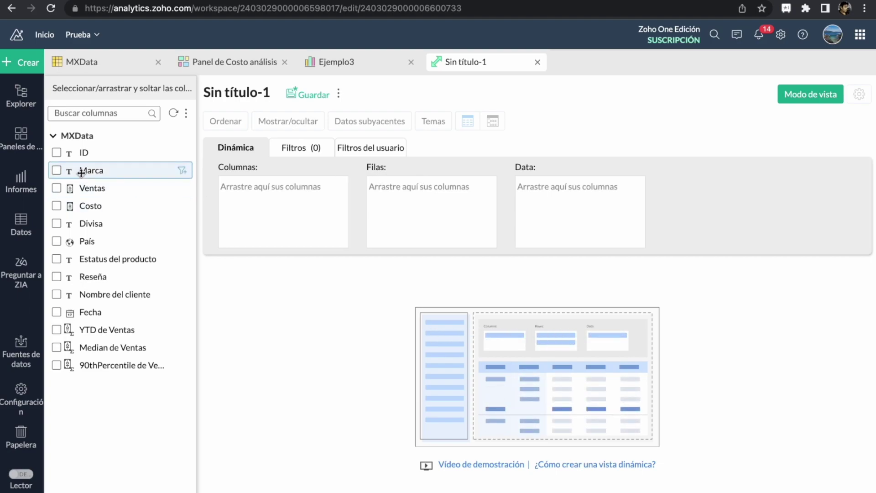
{"action": "left_click_drag", "start_coordinate": [81, 173], "coordinate": [245, 199]}
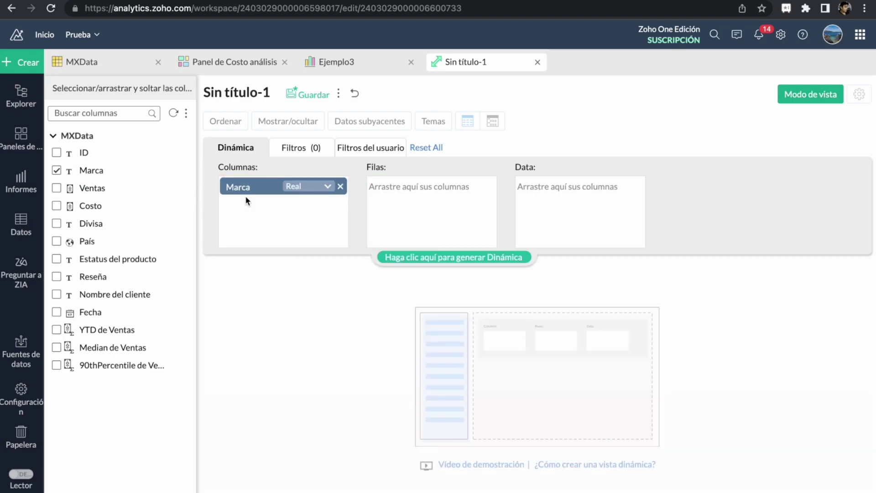
{"action": "left_click", "coordinate": [404, 258]}
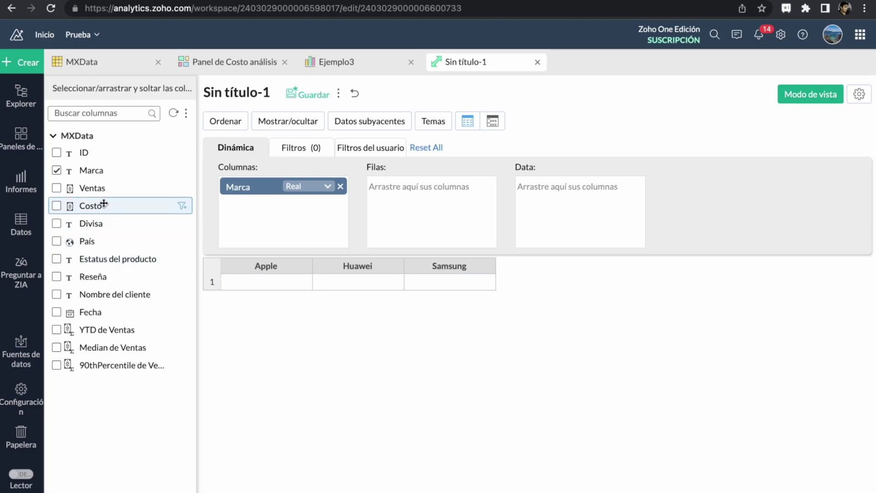
Step: Add the sums of Ventas and Costo as the pivot's data and regenerate the pivot
{"action": "left_click_drag", "start_coordinate": [90, 191], "coordinate": [549, 211]}
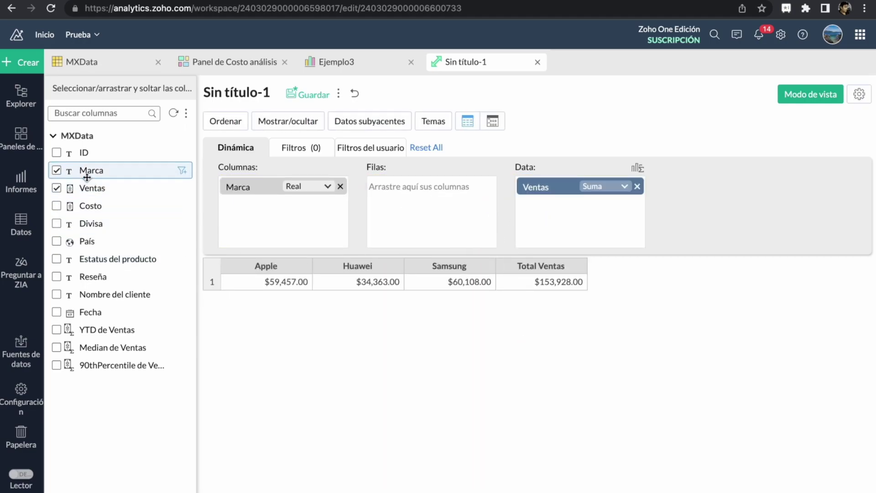
{"action": "left_click_drag", "start_coordinate": [83, 211], "coordinate": [555, 232]}
{"action": "left_click", "coordinate": [483, 257]}
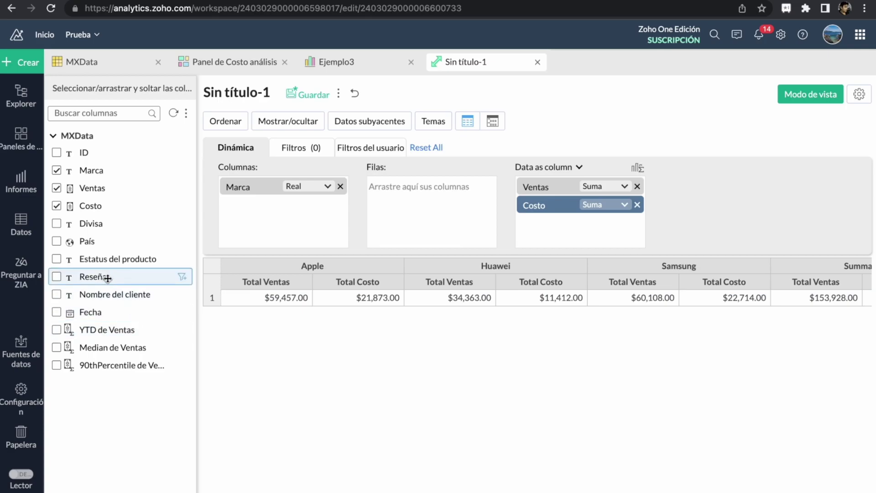
Step: Add País and Fecha by year as the pivot's rows, generating the pivot after each addition
{"action": "left_click_drag", "start_coordinate": [82, 245], "coordinate": [390, 222]}
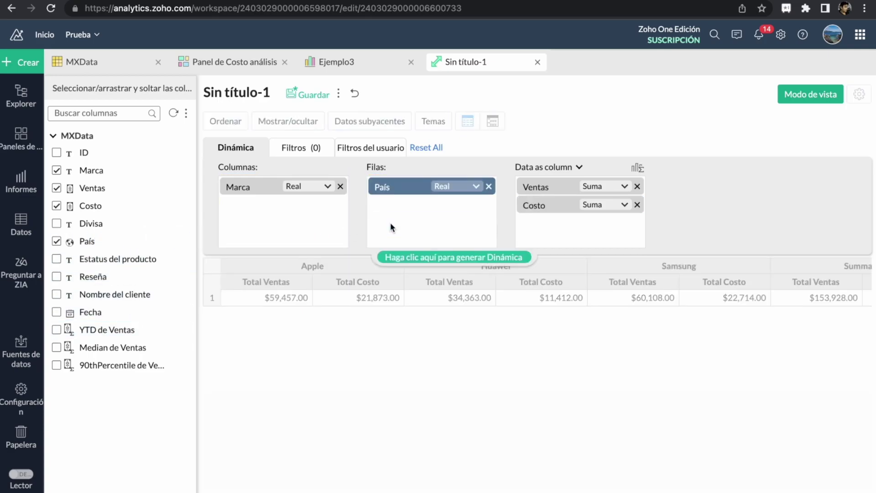
{"action": "left_click", "coordinate": [412, 258]}
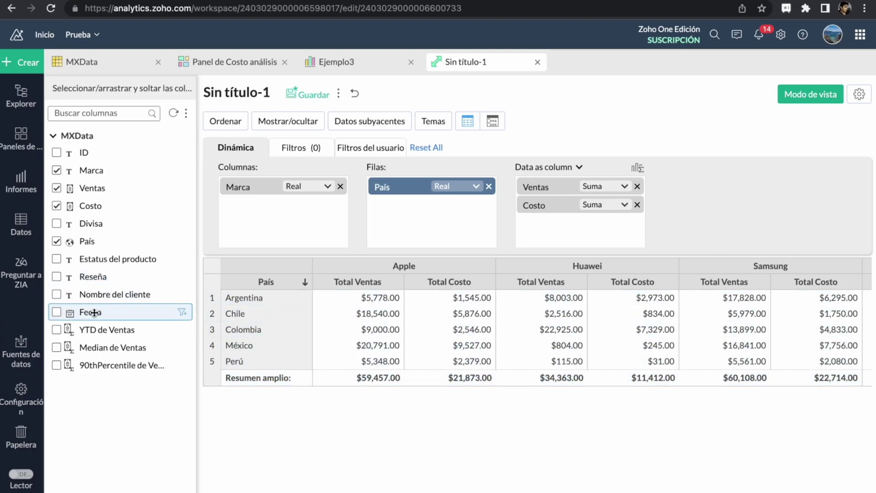
{"action": "left_click_drag", "start_coordinate": [94, 313], "coordinate": [402, 219]}
{"action": "left_click", "coordinate": [425, 258]}
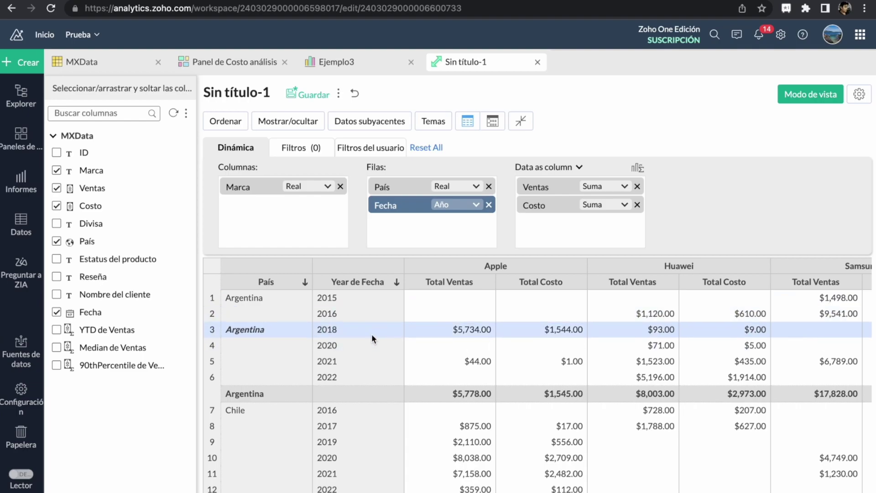
Step: Filter the pivot by Fecha to the years 2022 and 2021 and regenerate it
{"action": "left_click", "coordinate": [303, 149]}
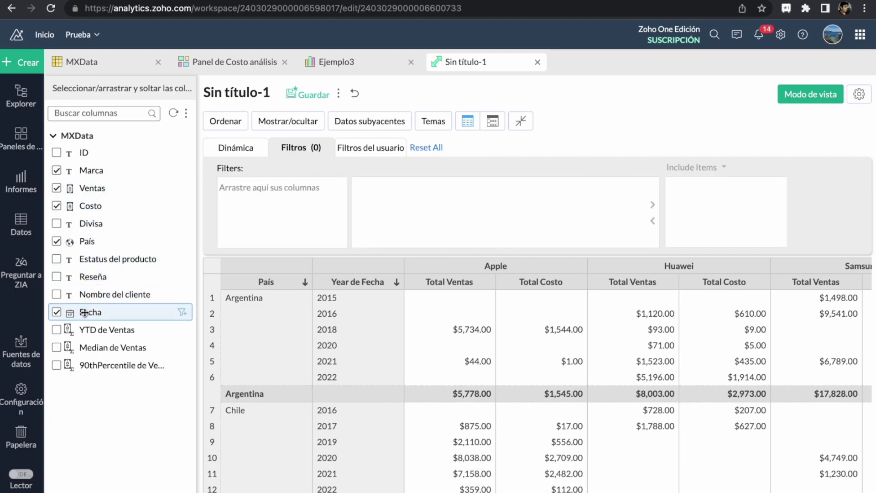
{"action": "left_click_drag", "start_coordinate": [90, 312], "coordinate": [283, 209]}
{"action": "left_click", "coordinate": [362, 202]}
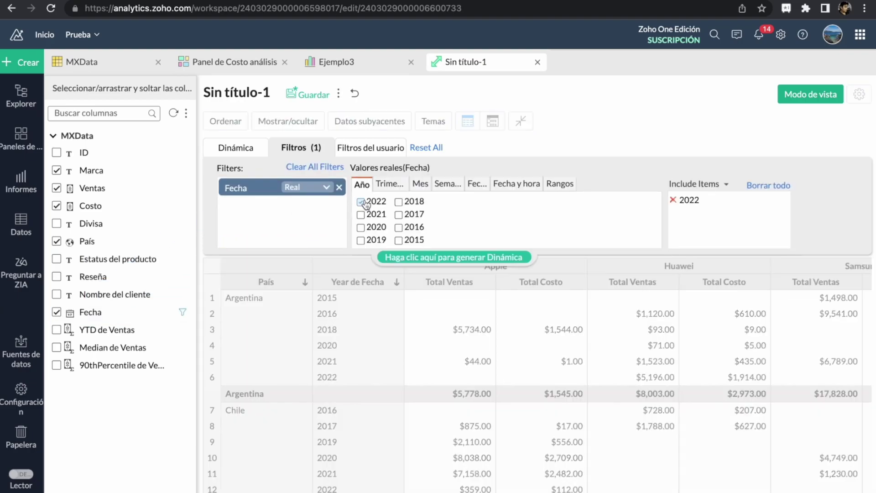
{"action": "left_click", "coordinate": [361, 215]}
{"action": "left_click", "coordinate": [391, 257]}
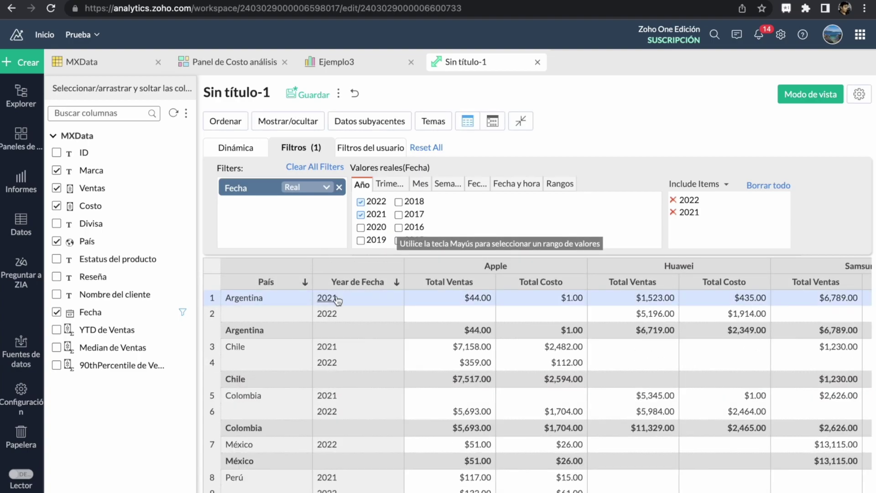
Step: Add the Fecha column as a user filter on the pivot and regenerate the pivot
{"action": "left_click", "coordinate": [365, 148]}
{"action": "left_click_drag", "start_coordinate": [90, 312], "coordinate": [283, 190]}
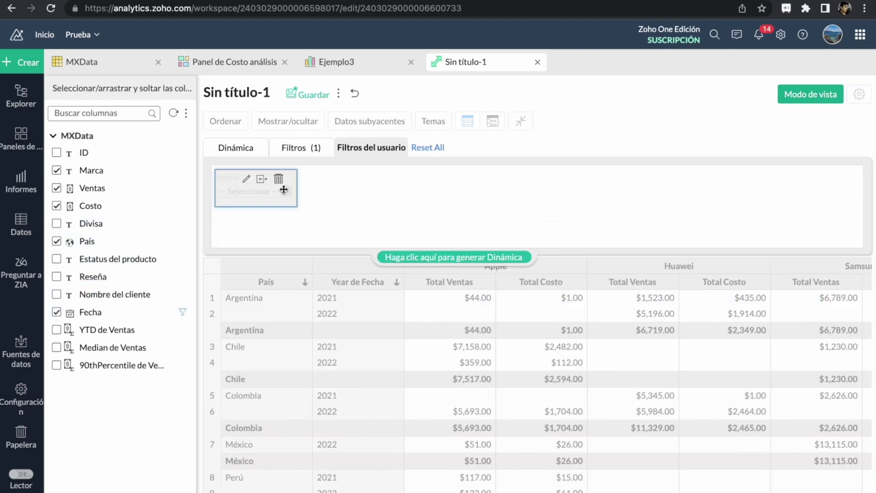
{"action": "left_click", "coordinate": [403, 257]}
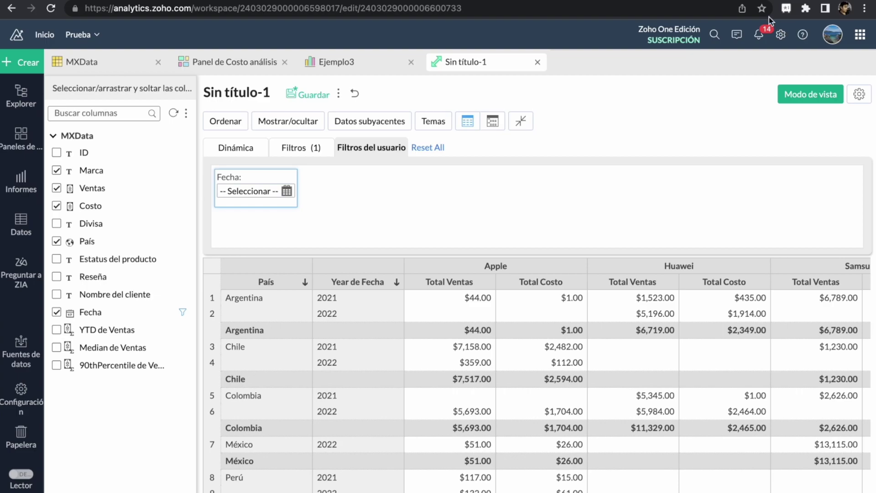
Step: Style the pivot's theme with the blue color, 70% zoom, line spacing 2 and the Georgia font
{"action": "left_click", "coordinate": [440, 126]}
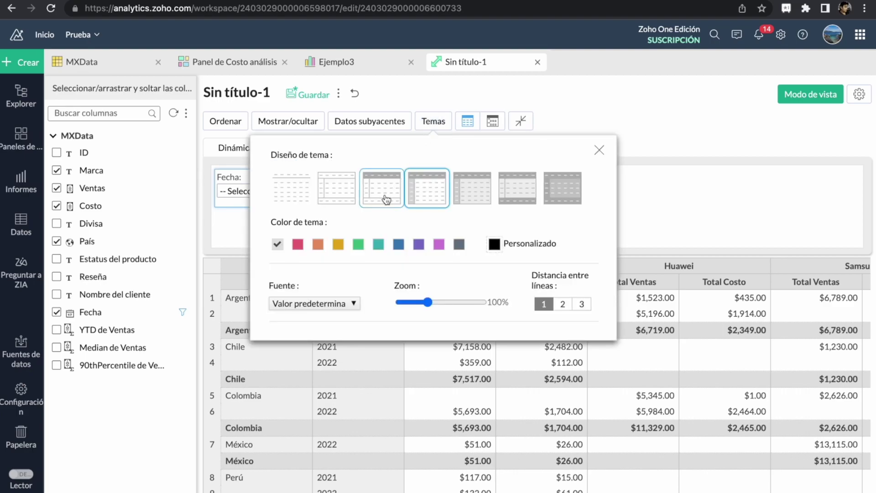
{"action": "left_click", "coordinate": [398, 245]}
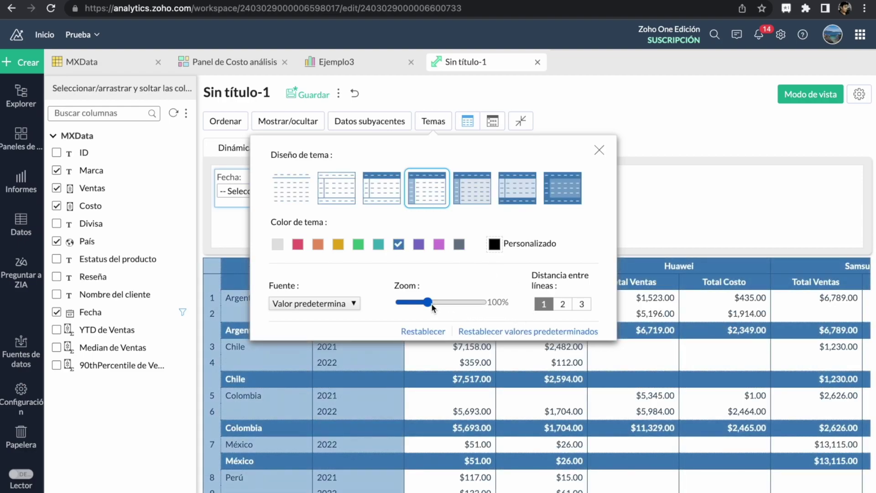
{"action": "left_click_drag", "start_coordinate": [437, 303], "coordinate": [411, 309]}
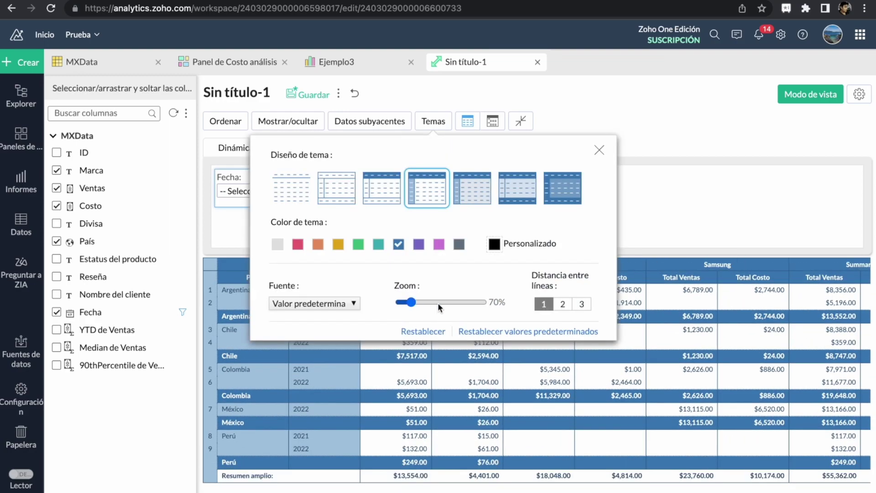
{"action": "left_click", "coordinate": [569, 305]}
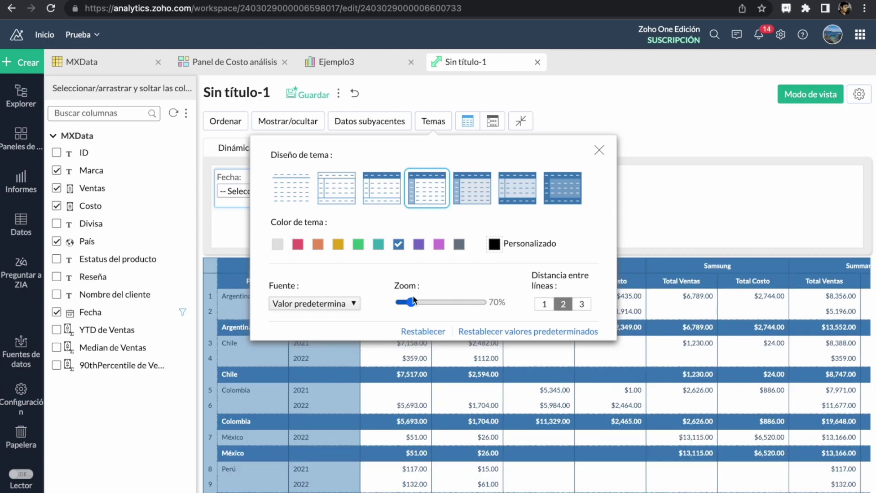
{"action": "left_click", "coordinate": [339, 303]}
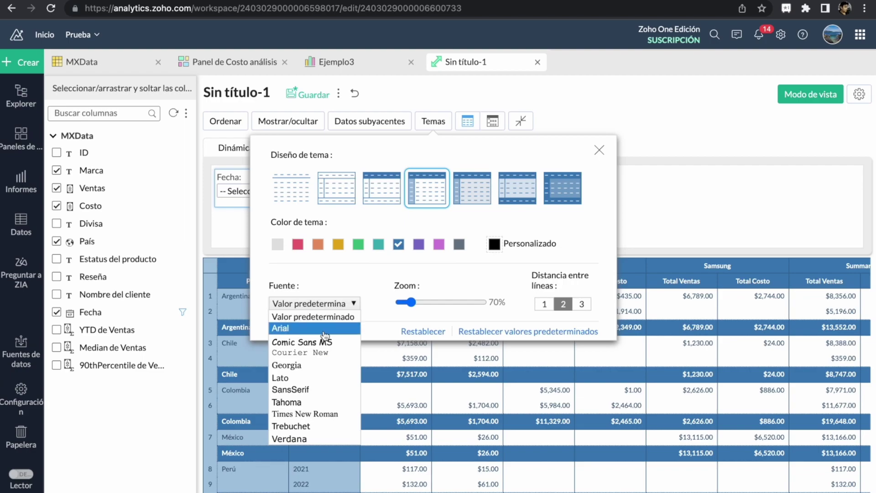
{"action": "left_click", "coordinate": [309, 366]}
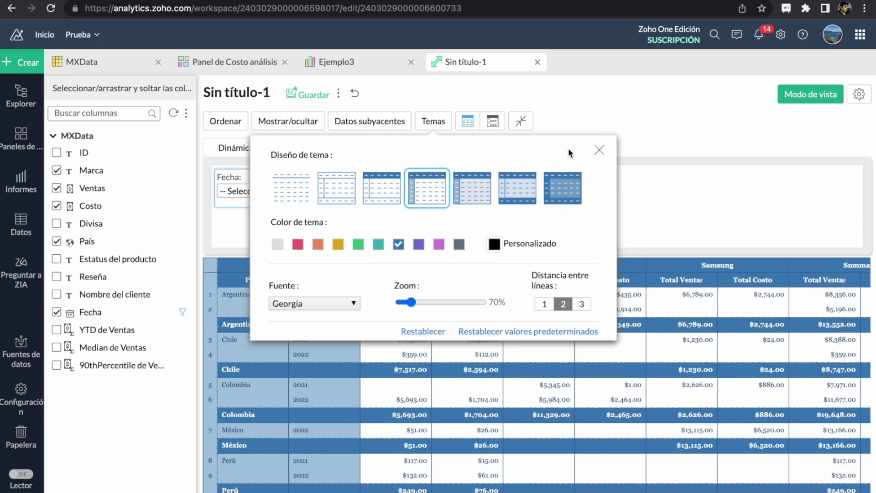
{"action": "left_click", "coordinate": [599, 150]}
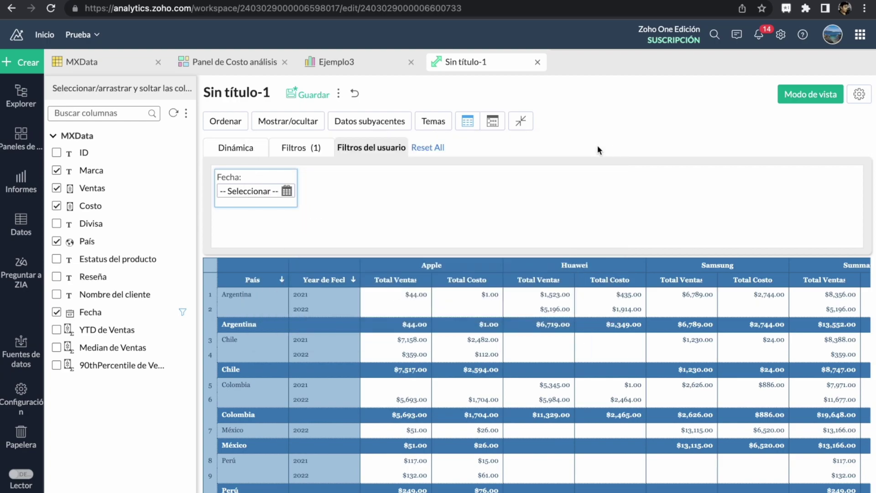
Step: Rename the untitled pivot view as Ejemplo Taba
{"action": "left_click", "coordinate": [269, 94]}
{"action": "triple_click", "coordinate": [269, 95]}
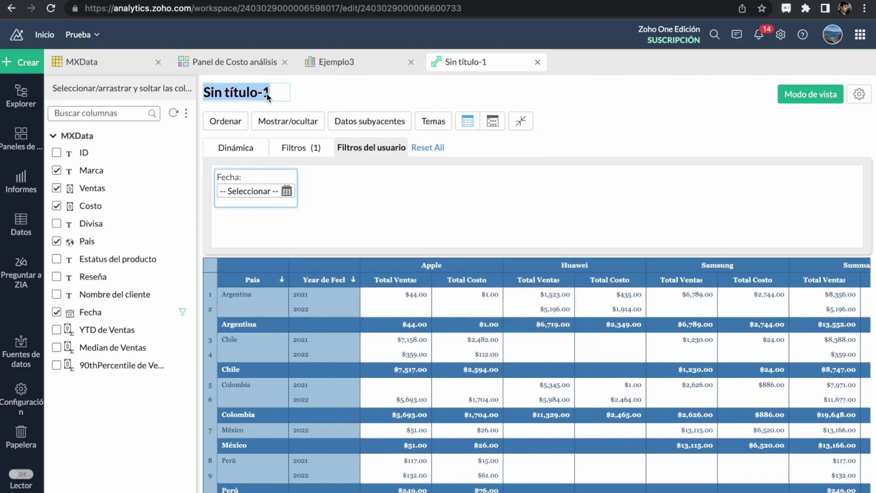
{"action": "type", "text": "Ejemlo"}
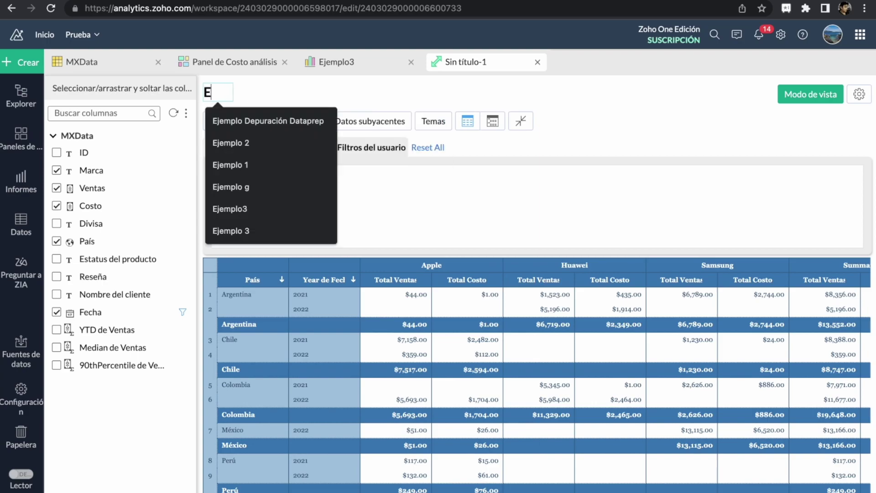
{"action": "key", "text": "BackSpace"}
{"action": "key", "text": "BackSpace"}
{"action": "type", "text": "plo Tabl"}
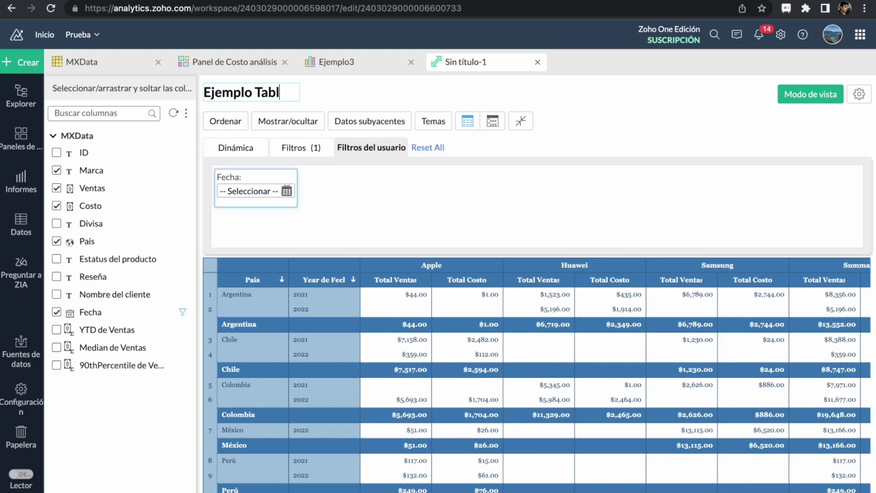
{"action": "key", "text": "BackSpace"}
{"action": "type", "text": "aba"}
{"action": "key", "text": "Return"}
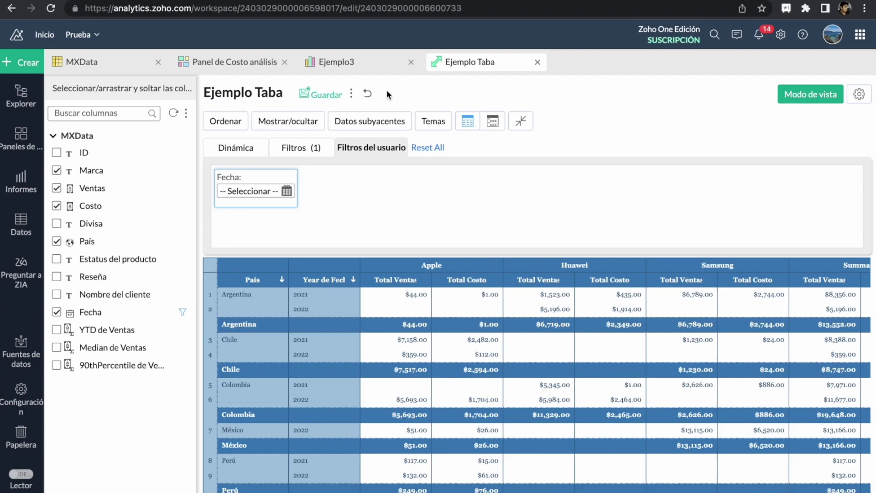
Step: Save the pivot view as Ejemplo Taba in the Tablas e informes folder
{"action": "left_click", "coordinate": [323, 96]}
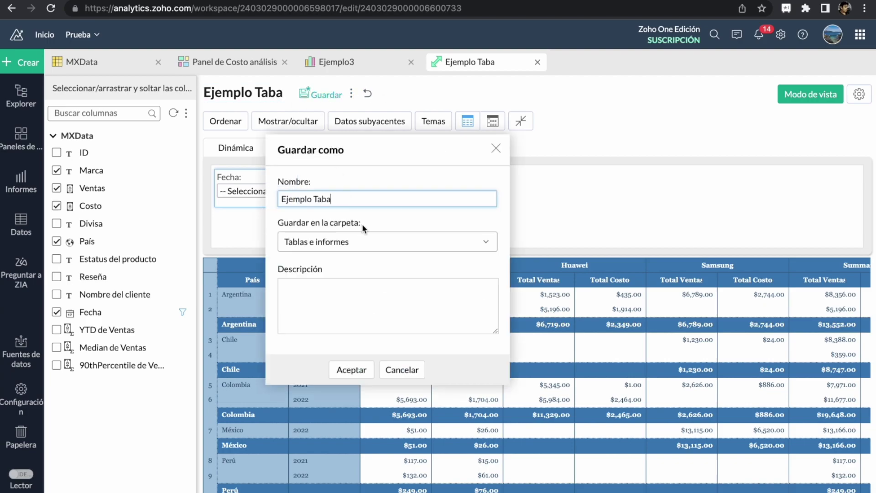
{"action": "left_click", "coordinate": [357, 244]}
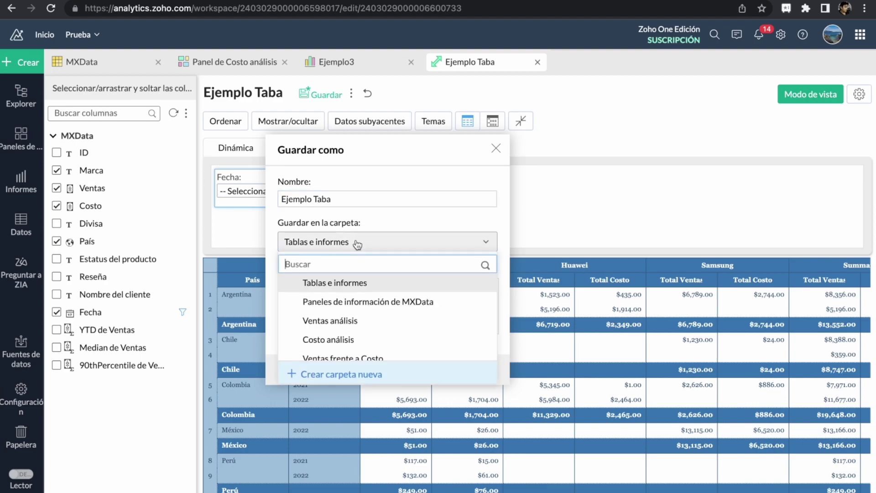
{"action": "left_click", "coordinate": [364, 242]}
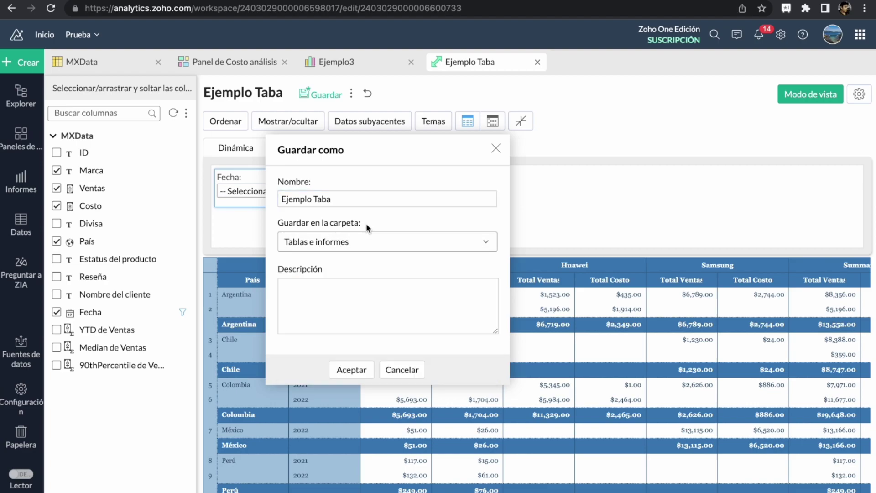
{"action": "left_click", "coordinate": [351, 370]}
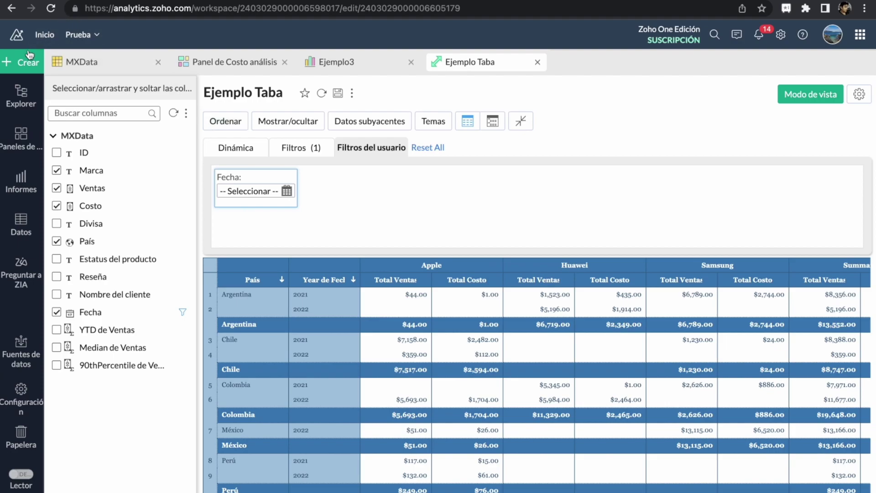
Step: Create a new dashboard containing Ejemplo3, Ejemplo Taba, Año hasta la fecha (YTD) Ventas por cada Año and En relación con Estatus del producto Ventas
{"action": "left_click", "coordinate": [22, 62]}
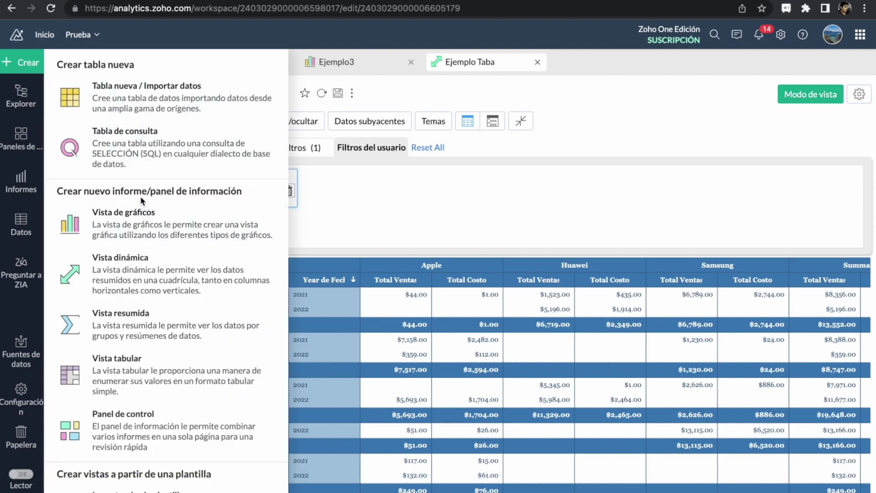
{"action": "left_click", "coordinate": [109, 430]}
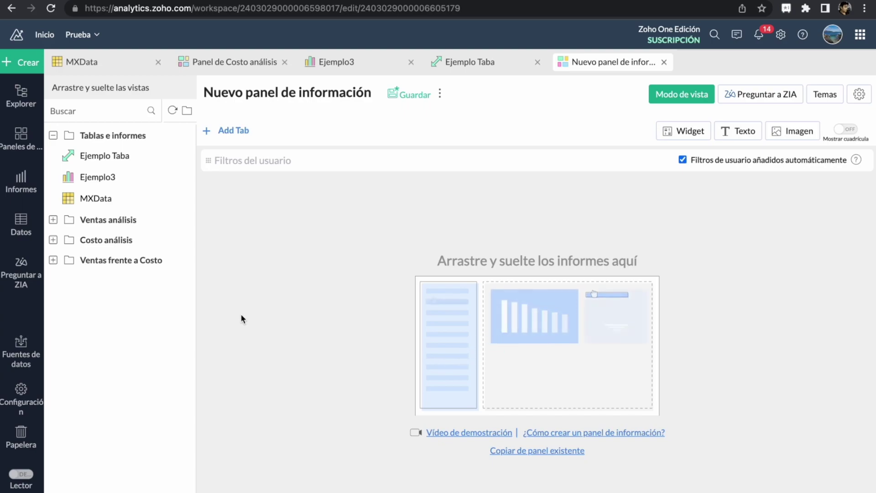
{"action": "left_click", "coordinate": [54, 222]}
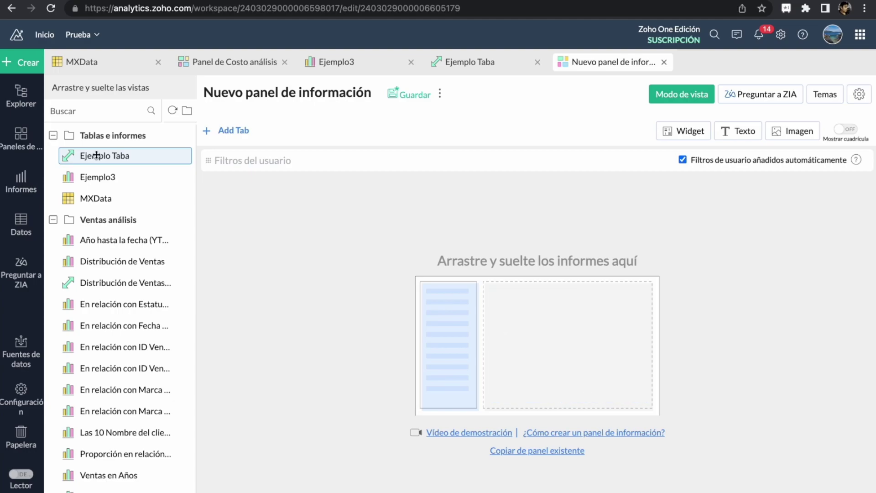
{"action": "left_click_drag", "start_coordinate": [88, 172], "coordinate": [267, 221]}
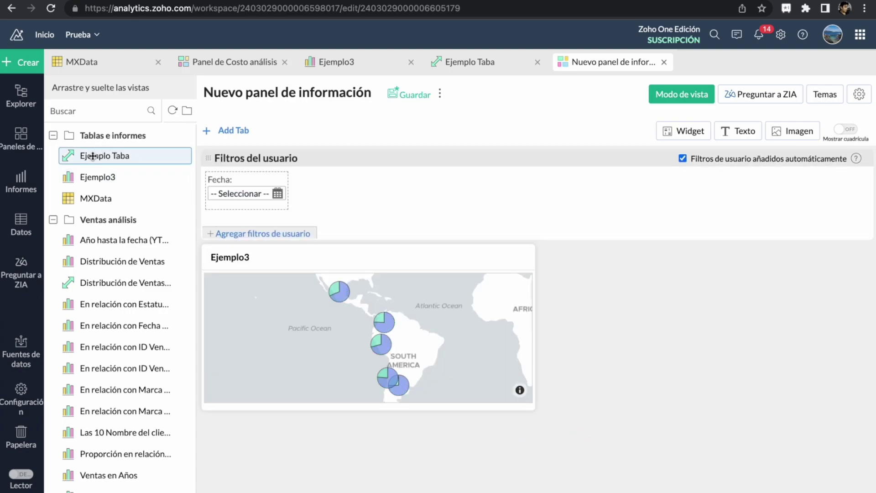
{"action": "left_click_drag", "start_coordinate": [92, 156], "coordinate": [603, 393]}
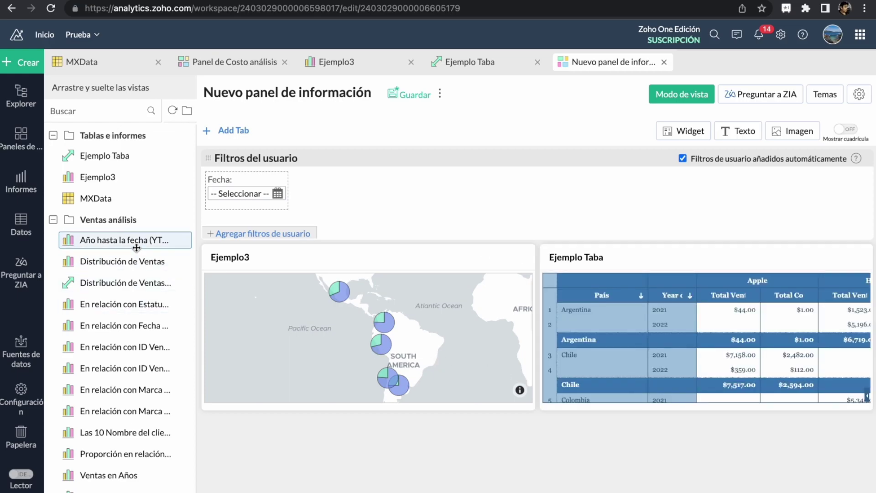
{"action": "left_click_drag", "start_coordinate": [118, 238], "coordinate": [303, 442]}
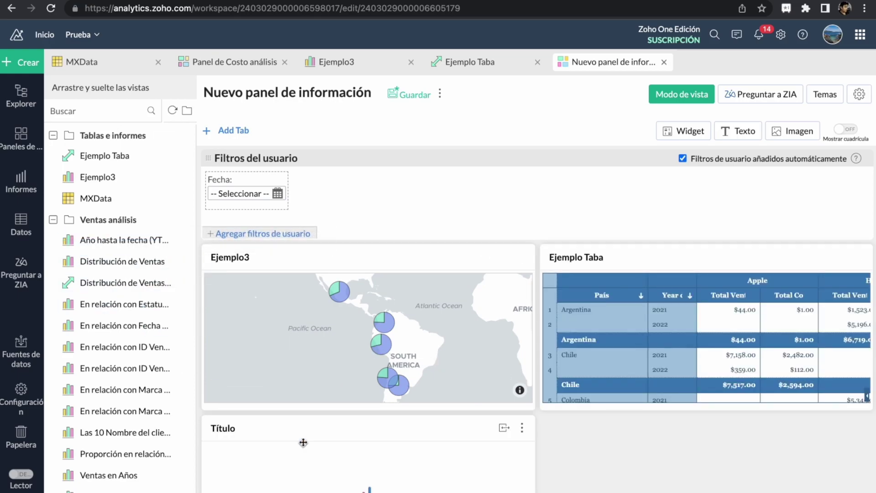
{"action": "left_click_drag", "start_coordinate": [151, 328], "coordinate": [730, 488]}
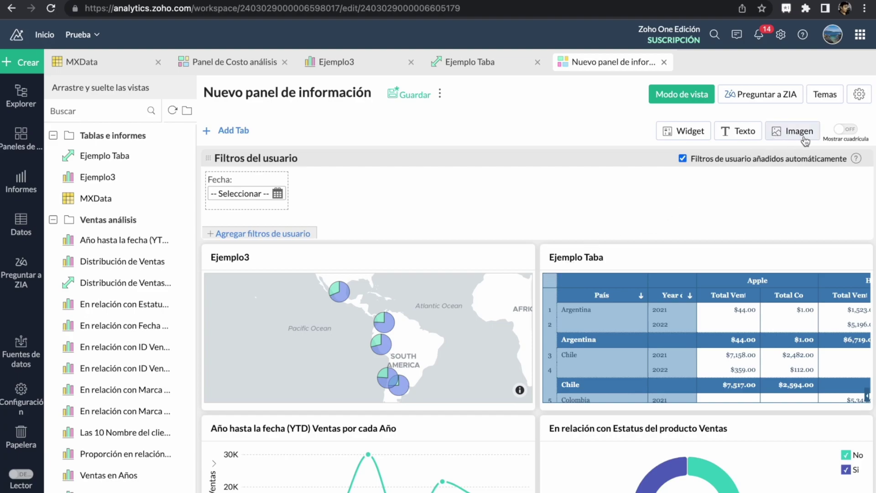
Step: Apply the Navy preset theme to the dashboard
{"action": "left_click", "coordinate": [828, 101]}
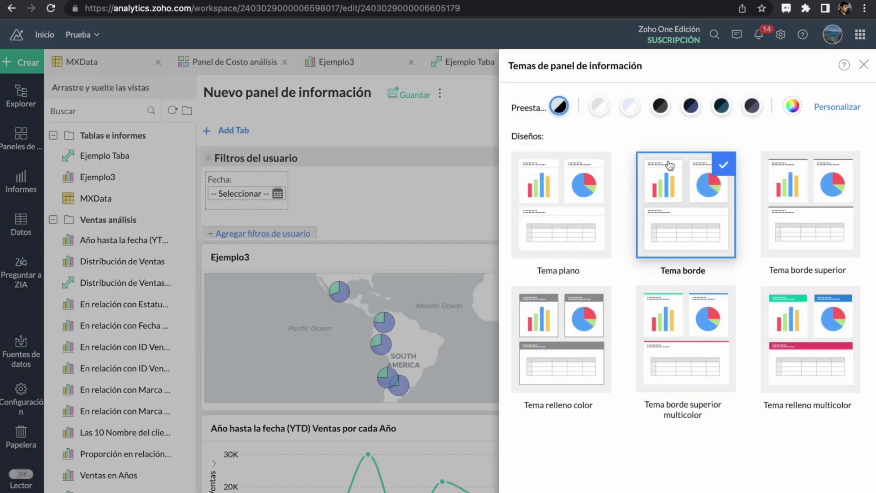
{"action": "left_click", "coordinate": [691, 106]}
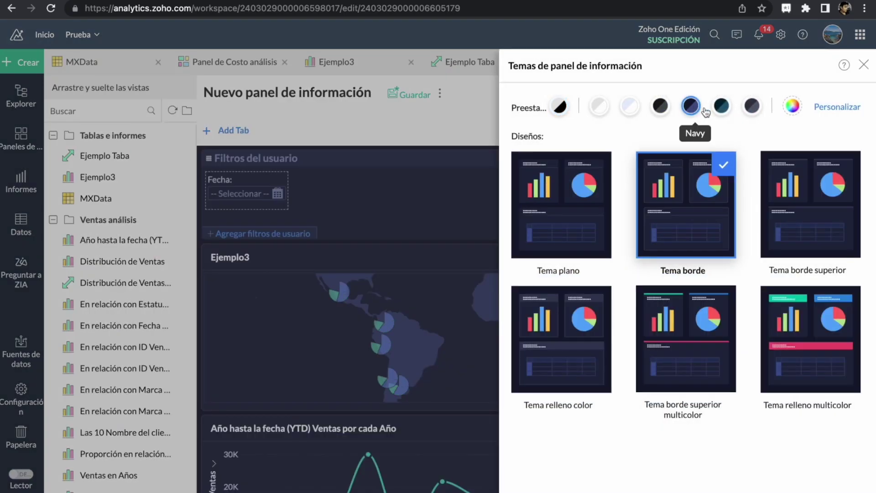
{"action": "left_click", "coordinate": [864, 64]}
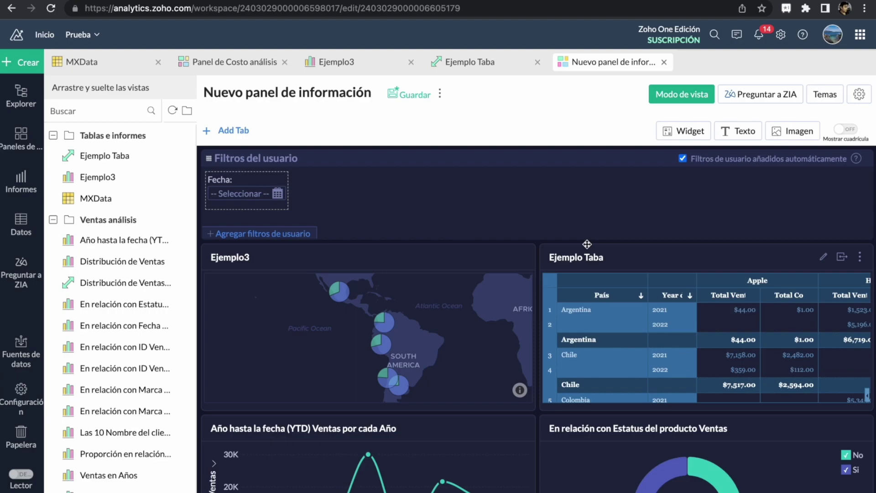
Step: Add a single-value KPI widget for the sum of Ventas to the dashboard and widen it to about twice its width
{"action": "scroll", "coordinate": [447, 206], "scroll_direction": "down", "scroll_amount": 1}
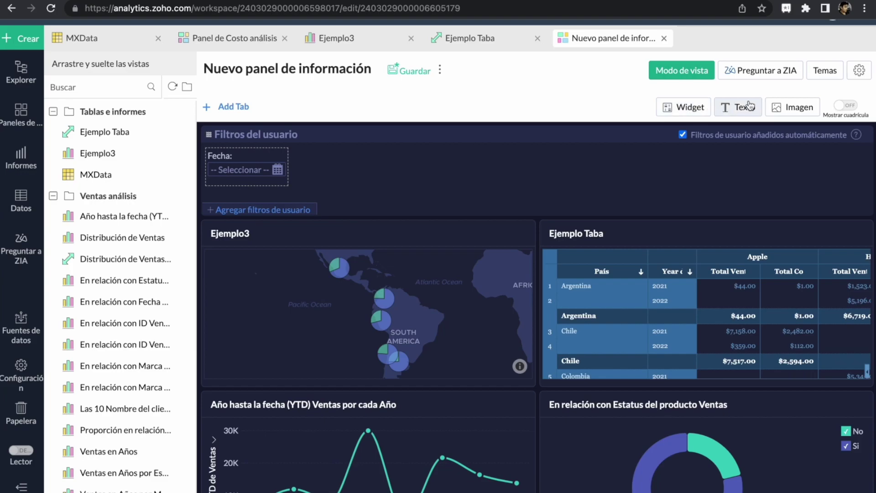
{"action": "left_click", "coordinate": [681, 111]}
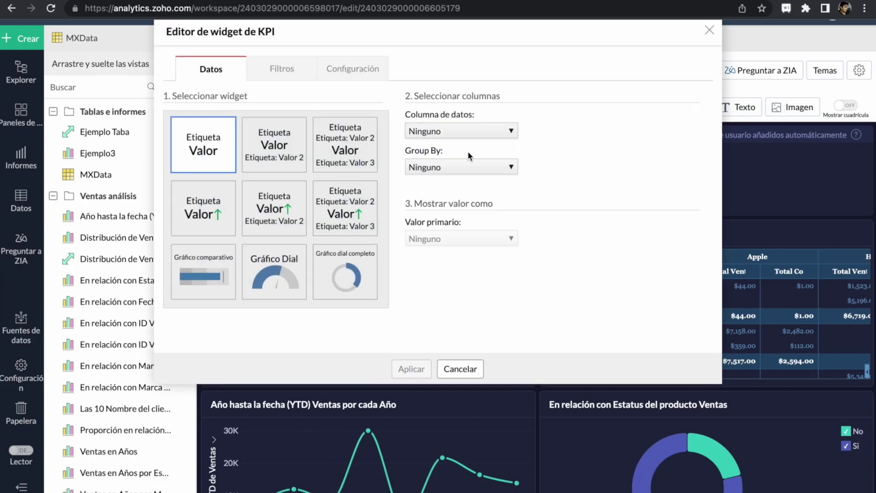
{"action": "left_click", "coordinate": [432, 134]}
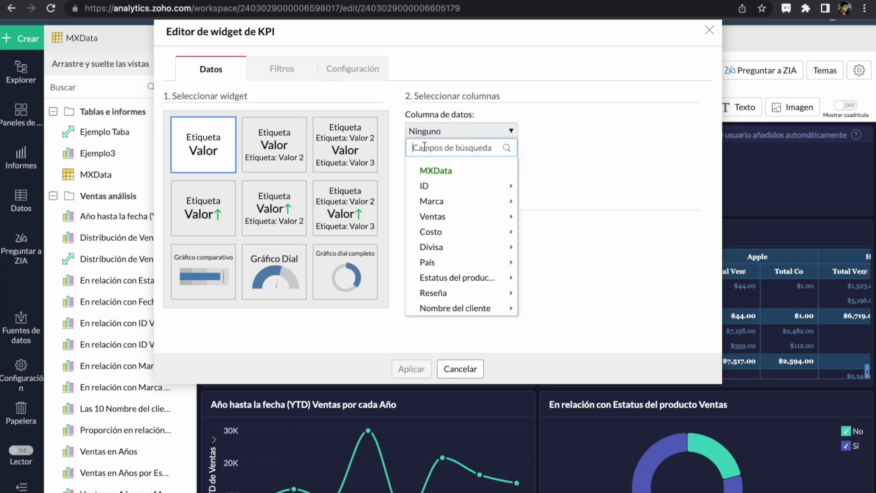
{"action": "mouse_move", "coordinate": [438, 217]}
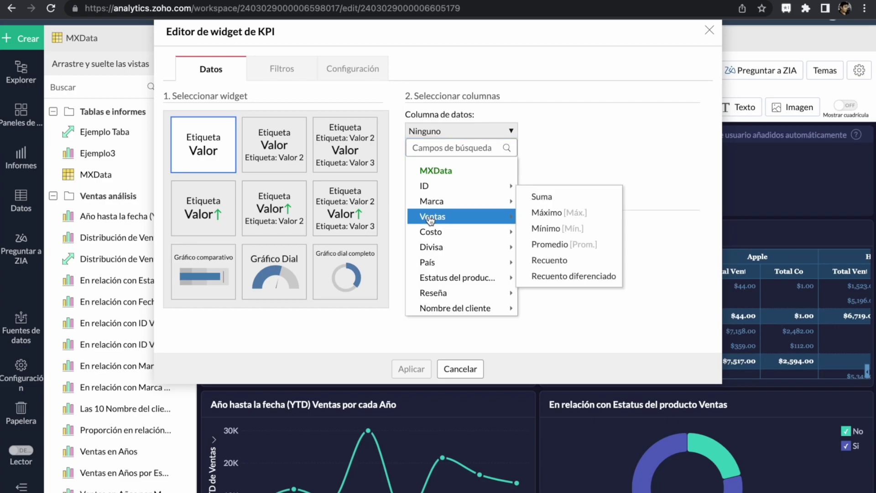
{"action": "left_click", "coordinate": [539, 194]}
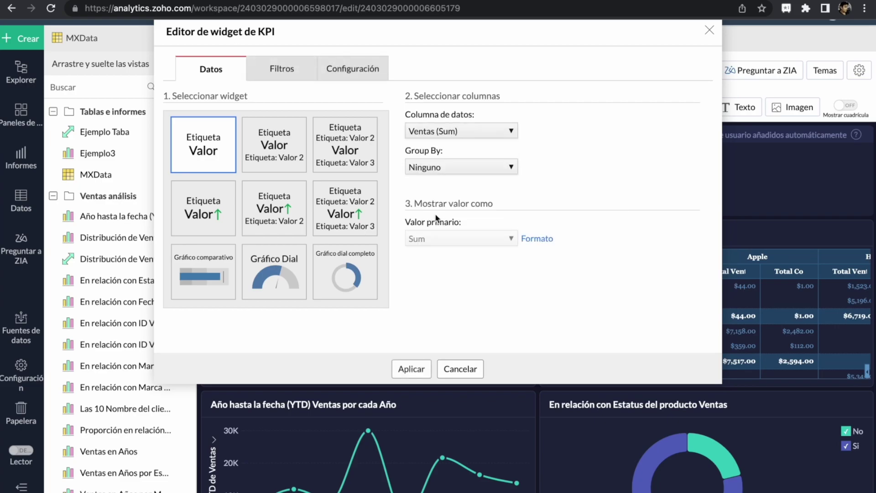
{"action": "left_click", "coordinate": [404, 370]}
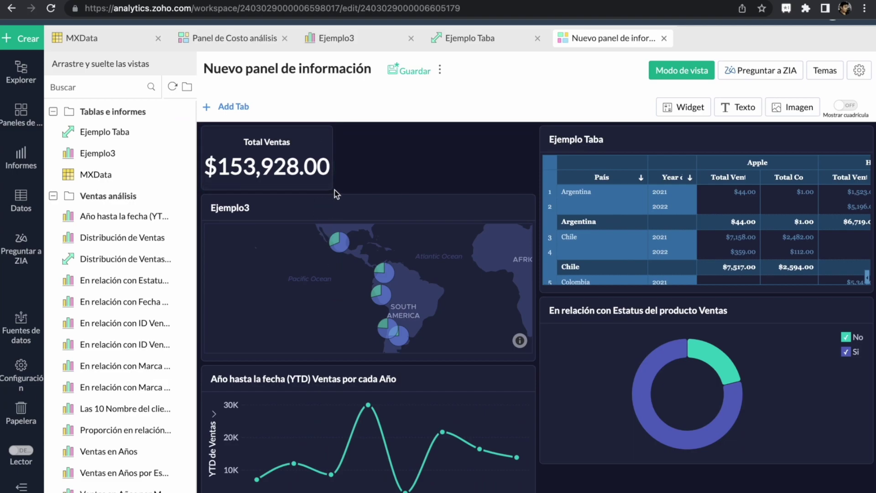
{"action": "left_click_drag", "start_coordinate": [331, 188], "coordinate": [458, 190]}
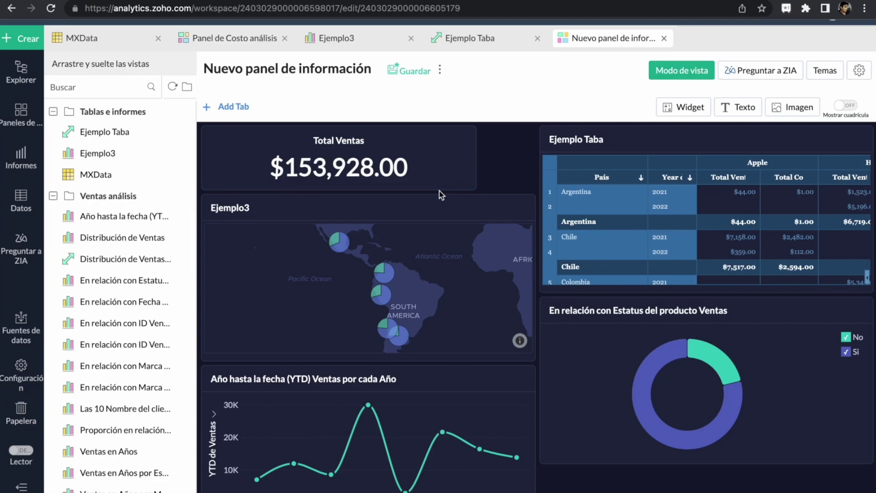
Step: Add a single-value KPI widget for the sum of Costo and widen it to match the Total Ventas widget
{"action": "left_click", "coordinate": [683, 108]}
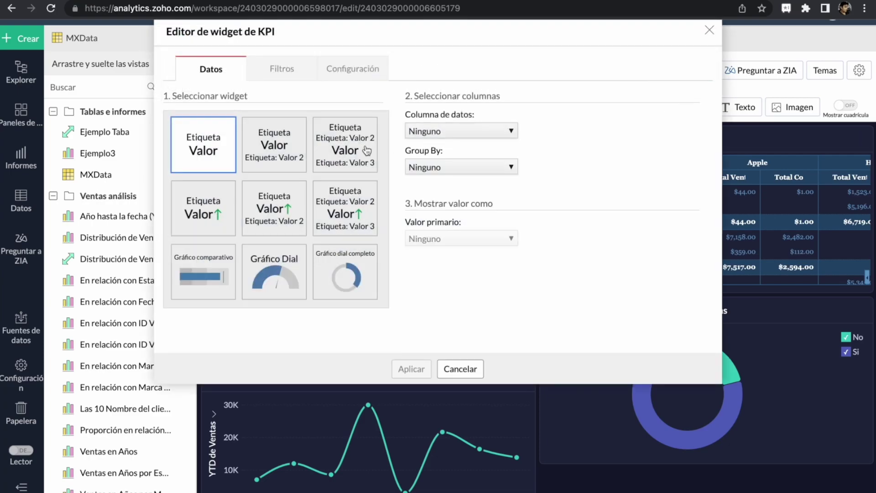
{"action": "left_click", "coordinate": [467, 133]}
{"action": "left_click", "coordinate": [440, 229]}
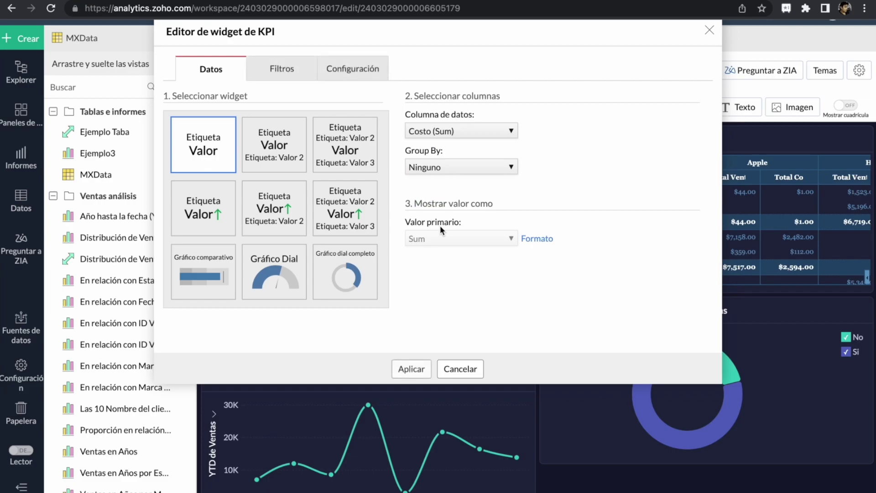
{"action": "left_click", "coordinate": [411, 369]}
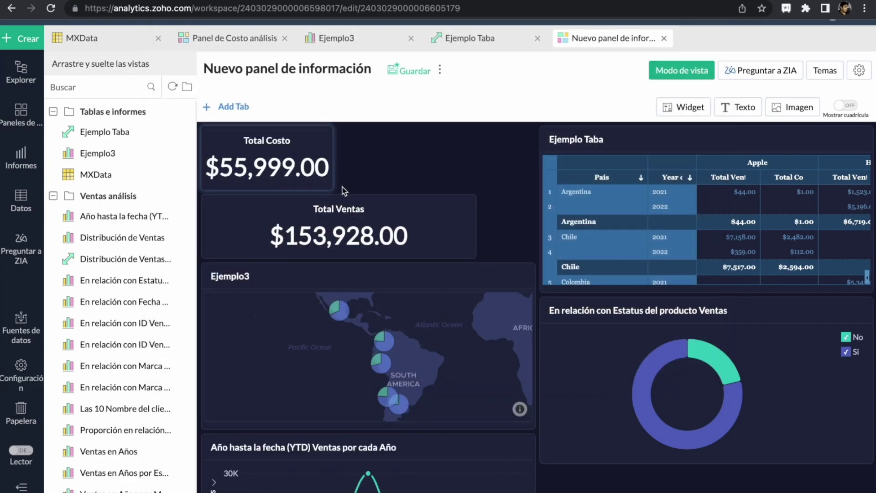
{"action": "left_click_drag", "start_coordinate": [326, 186], "coordinate": [469, 186]}
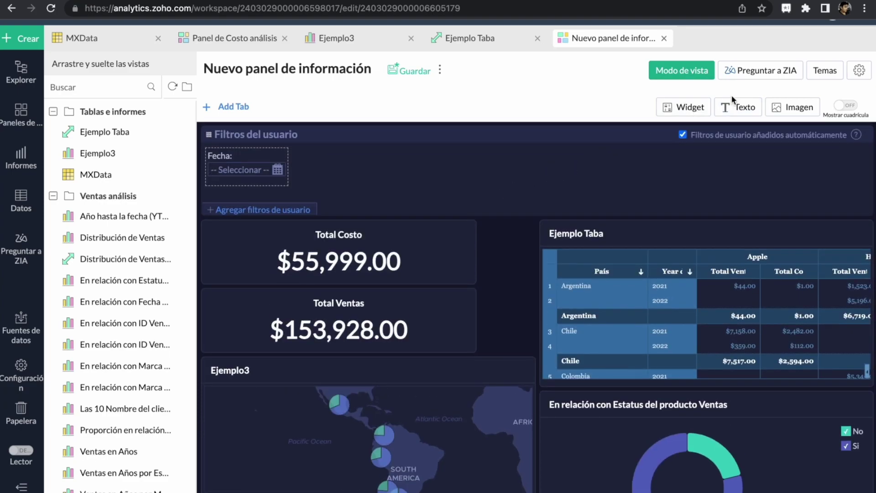
Step: Start a dashboard text block reading Reporte Soporte Latam, formatted in Arial at size 36 and centered
{"action": "left_click", "coordinate": [733, 110]}
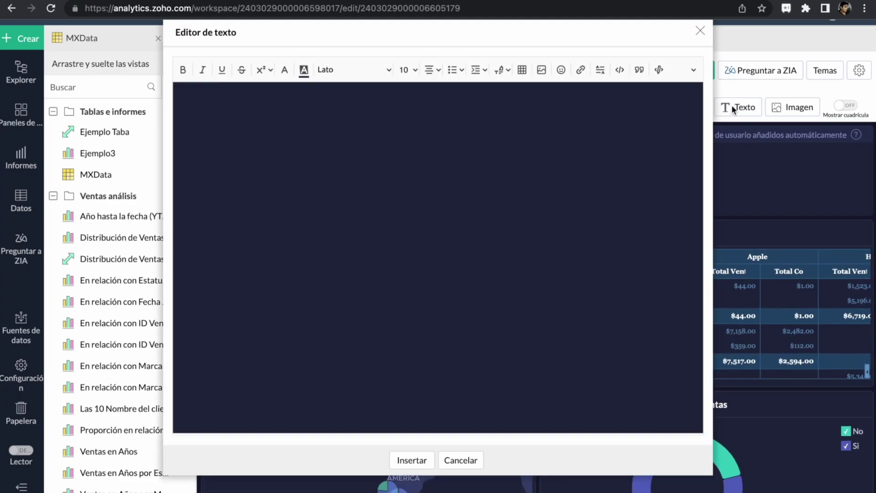
{"action": "type", "text": "Reporte Soporte Latam"}
{"action": "key", "text": "ctrl+a"}
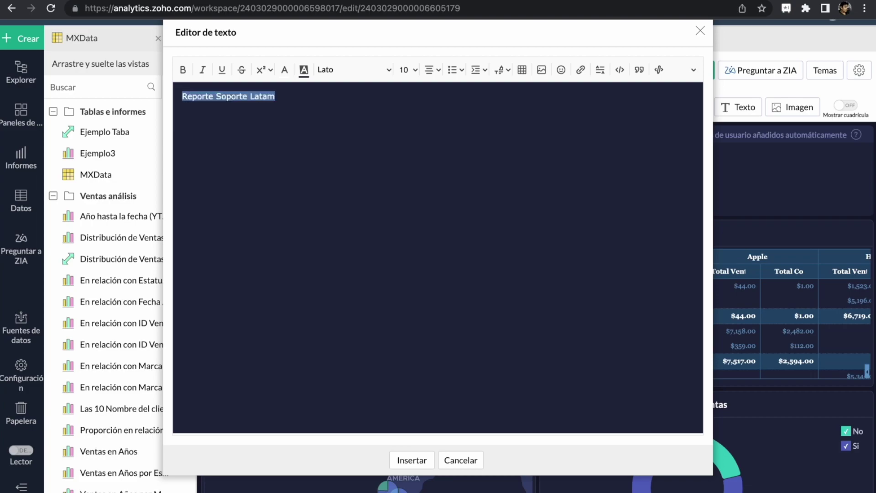
{"action": "left_click", "coordinate": [387, 71]}
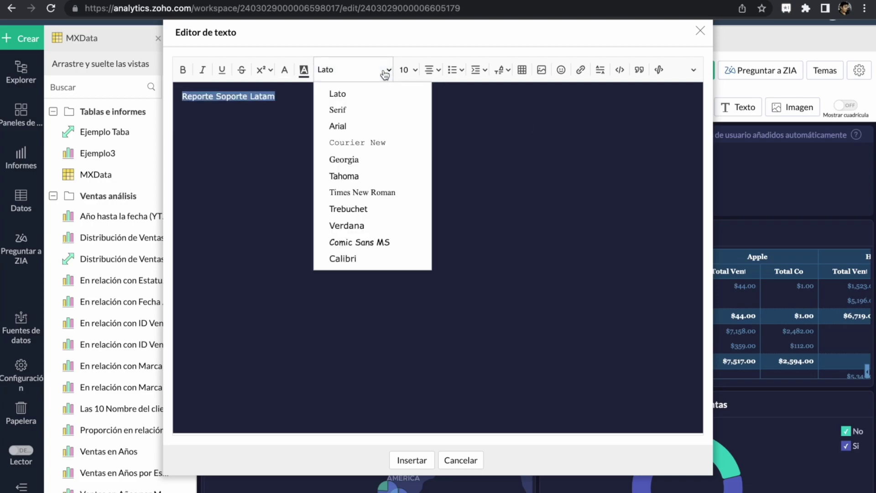
{"action": "left_click", "coordinate": [352, 127]}
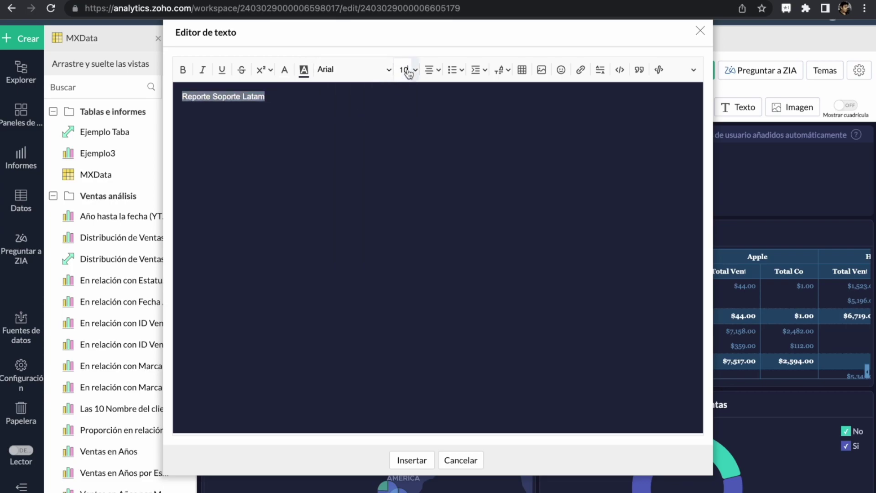
{"action": "left_click", "coordinate": [409, 70]}
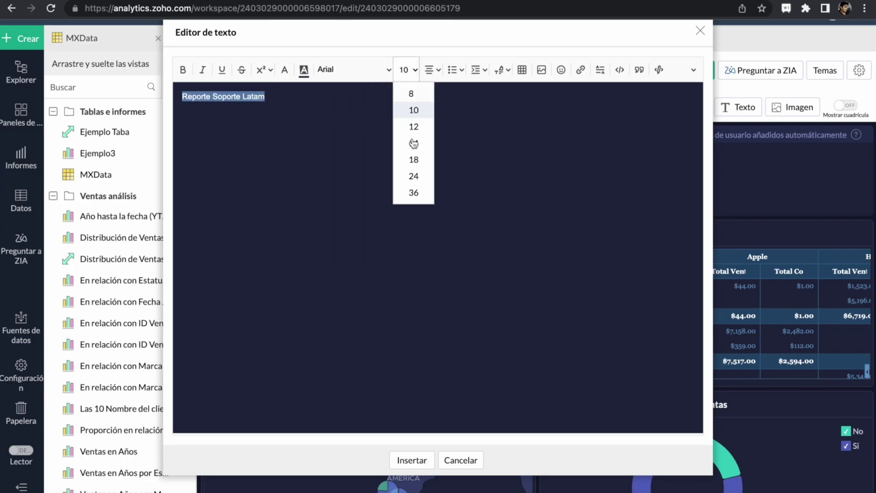
{"action": "left_click", "coordinate": [413, 194]}
{"action": "left_click", "coordinate": [435, 71]}
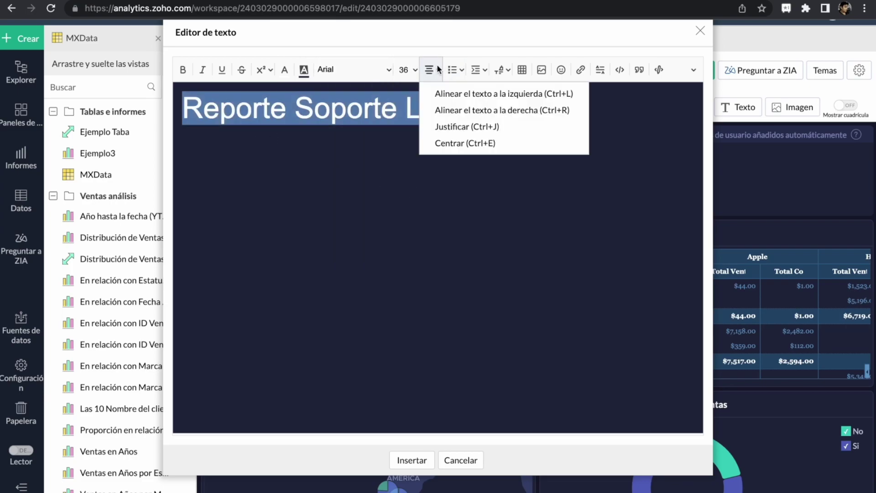
{"action": "left_click", "coordinate": [446, 143]}
Step: Insert the Zoho logo image from disk on a new line above the Reporte Soporte Latam heading, using the Más adecuado size
{"action": "left_click", "coordinate": [293, 103]}
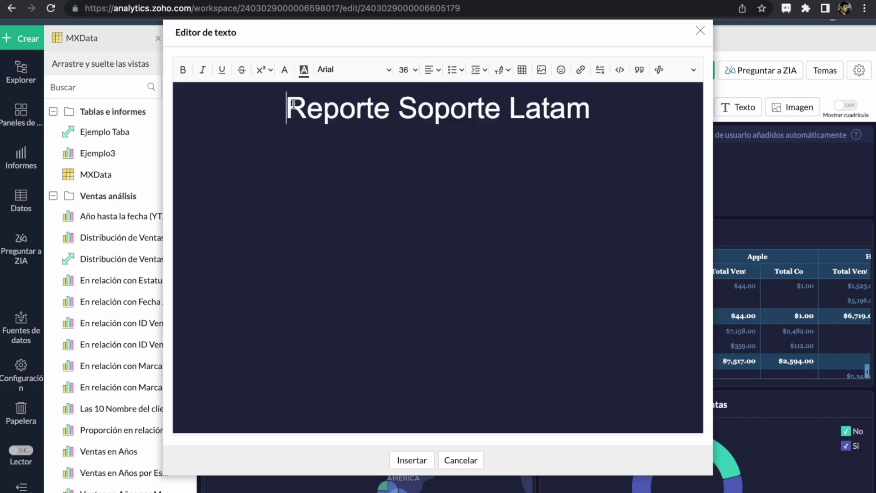
{"action": "key", "text": "Return"}
{"action": "key", "text": "Up"}
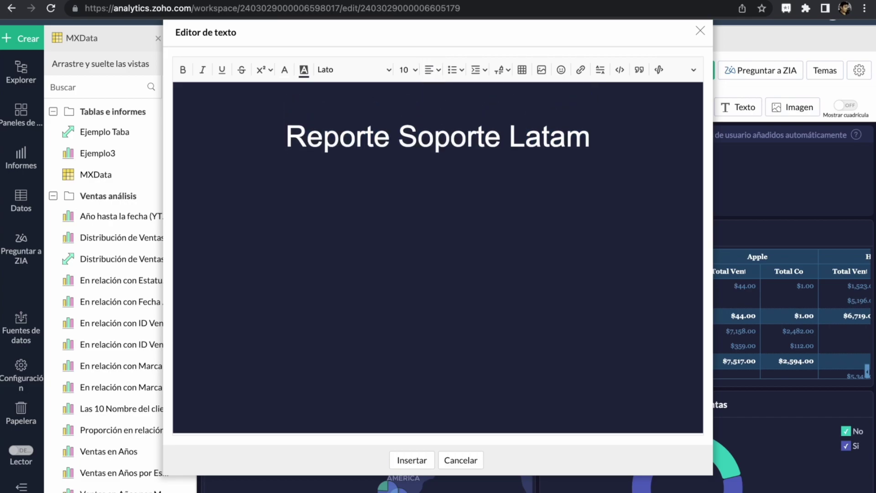
{"action": "left_click", "coordinate": [542, 69]}
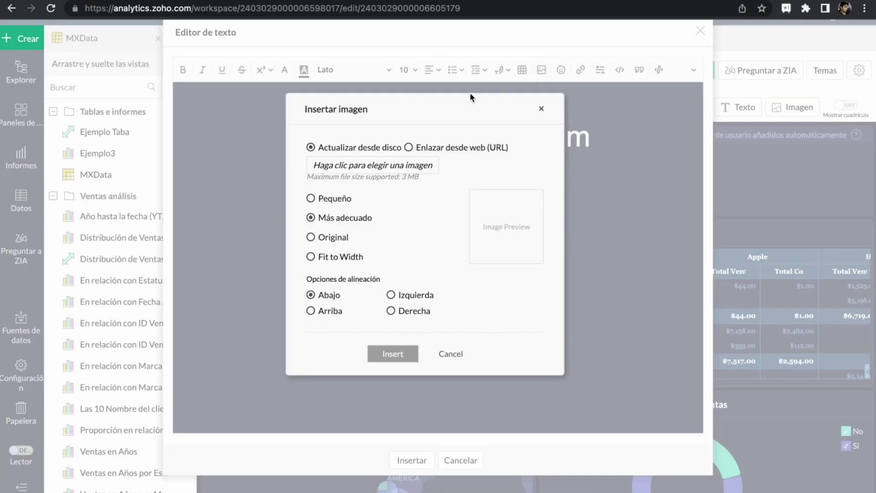
{"action": "left_click", "coordinate": [331, 168]}
{"action": "double_click", "coordinate": [344, 163]}
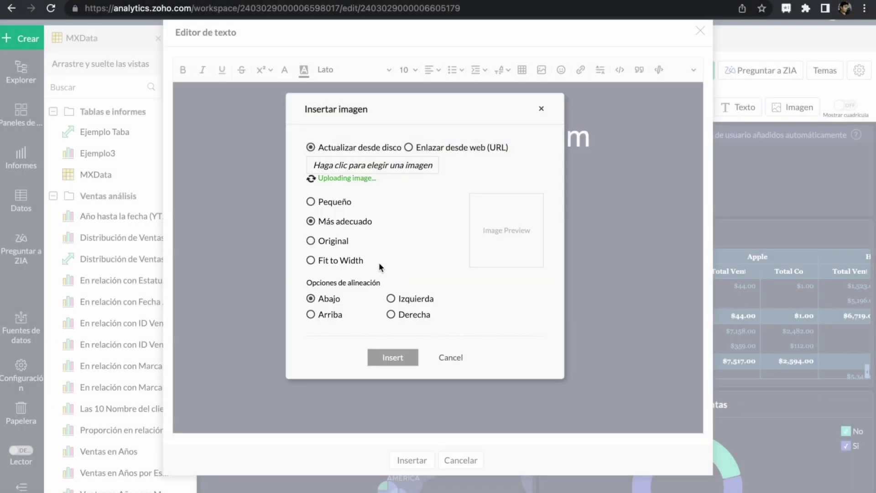
{"action": "left_click", "coordinate": [385, 365]}
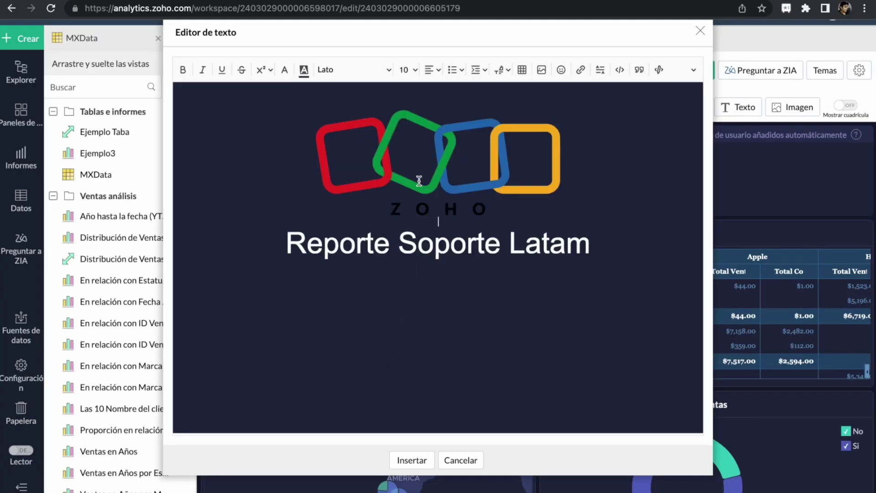
Step: Shrink the Zoho logo above the heading to about 60% of its inserted width
{"action": "left_click", "coordinate": [420, 180]}
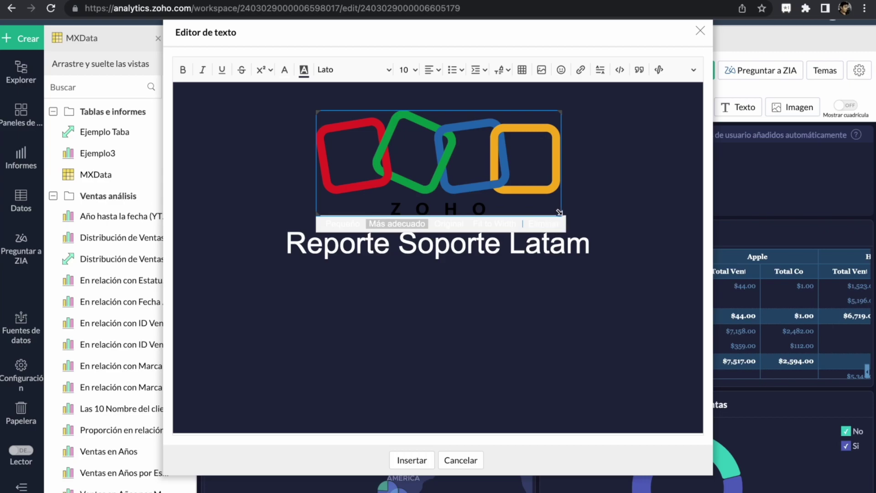
{"action": "left_click_drag", "start_coordinate": [559, 214], "coordinate": [480, 153]}
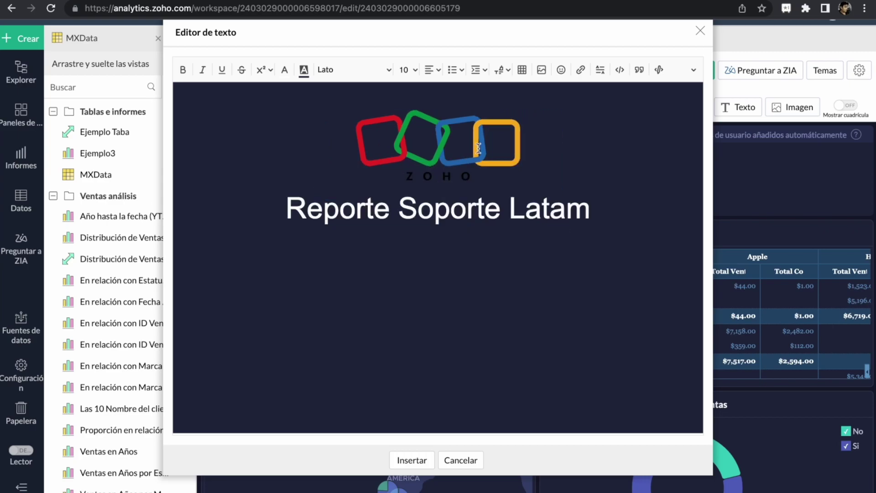
{"action": "left_click", "coordinate": [514, 167]}
{"action": "left_click_drag", "start_coordinate": [519, 178], "coordinate": [490, 172]}
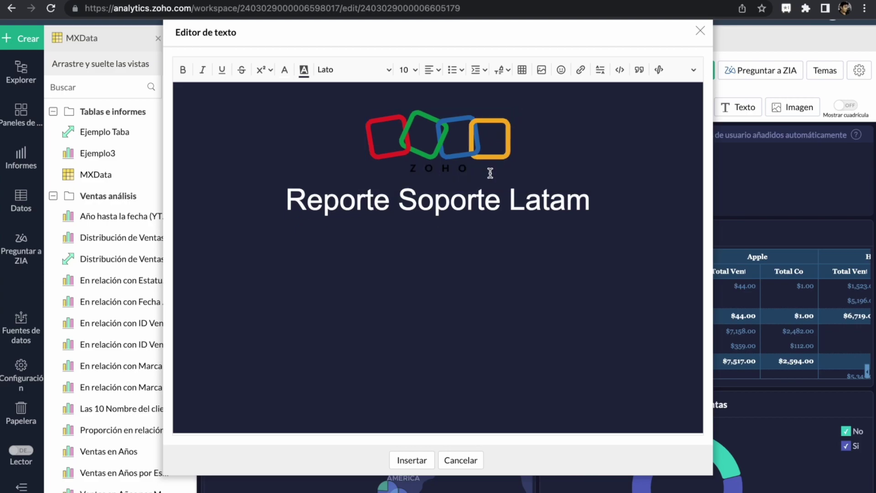
Step: Insert the logo and heading text block into the dashboard and move it to the very top, above the user filters
{"action": "left_click", "coordinate": [411, 461]}
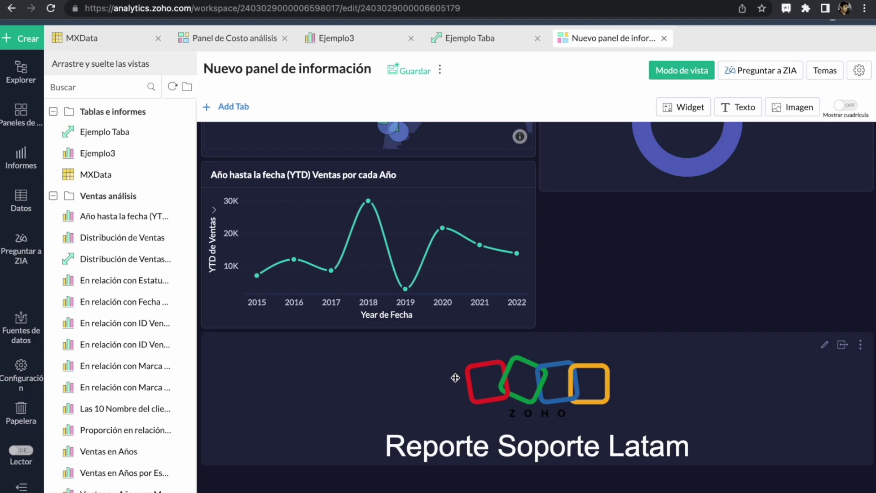
{"action": "left_click_drag", "start_coordinate": [456, 378], "coordinate": [456, 69]}
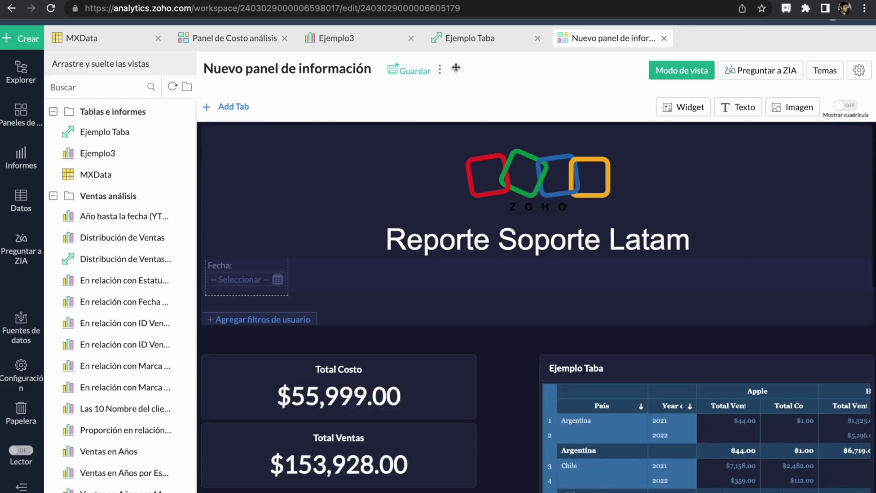
{"action": "mouse_move", "coordinate": [449, 148]}
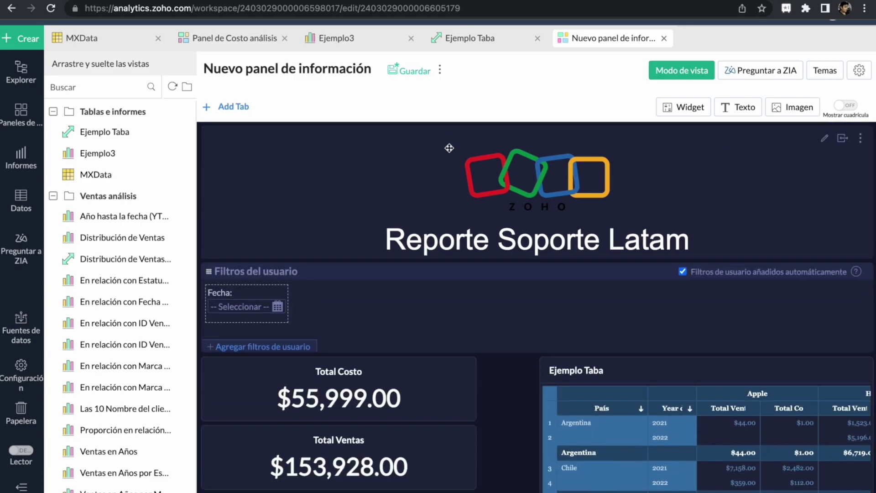
Step: Rename the dashboard as Dashboard nuevo and save it
{"action": "left_click", "coordinate": [338, 69]}
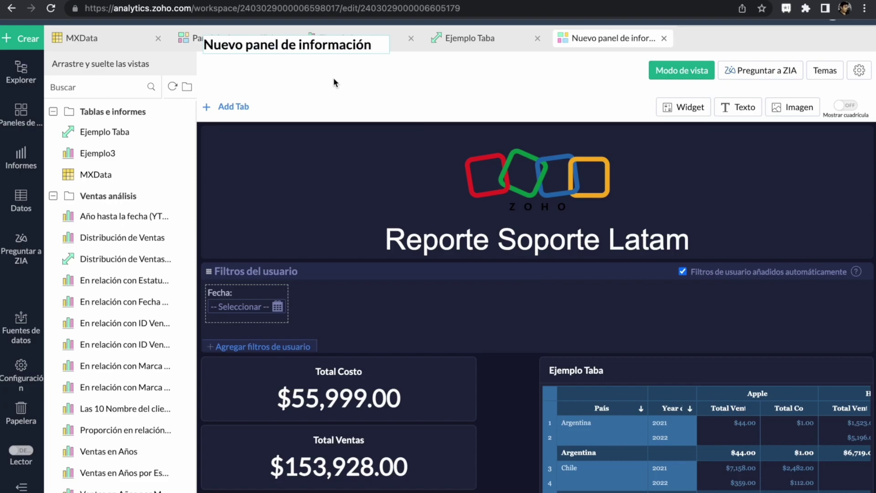
{"action": "triple_click", "coordinate": [301, 44]}
{"action": "type", "text": "Da"}
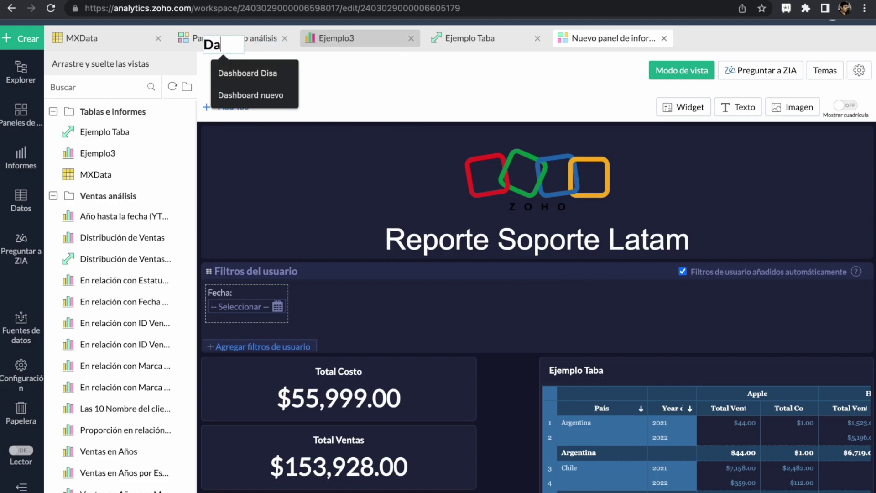
{"action": "type", "text": "shboard "}
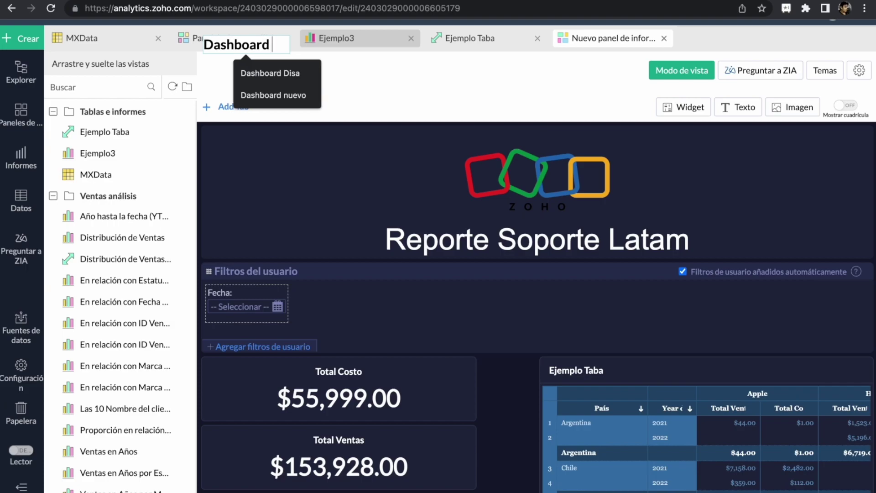
{"action": "type", "text": "neuevo"}
{"action": "key", "text": "Return"}
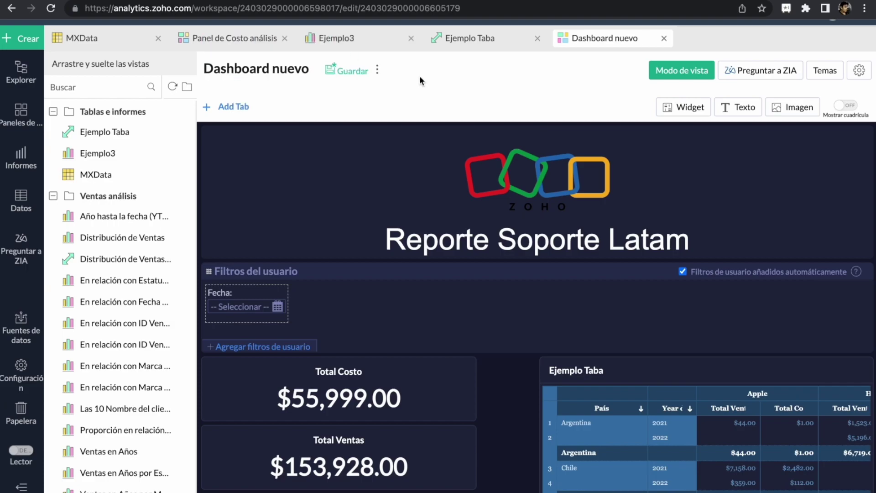
{"action": "left_click", "coordinate": [351, 72]}
{"action": "left_click", "coordinate": [348, 346]}
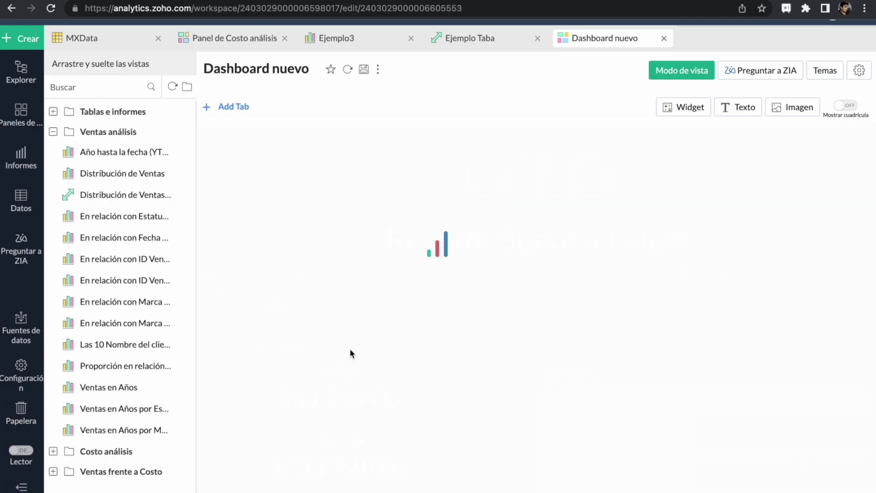
Step: Switch Dashboard nuevo to view mode and review its header, filter, KPI widgets, pivot table and charts
{"action": "left_click", "coordinate": [667, 71]}
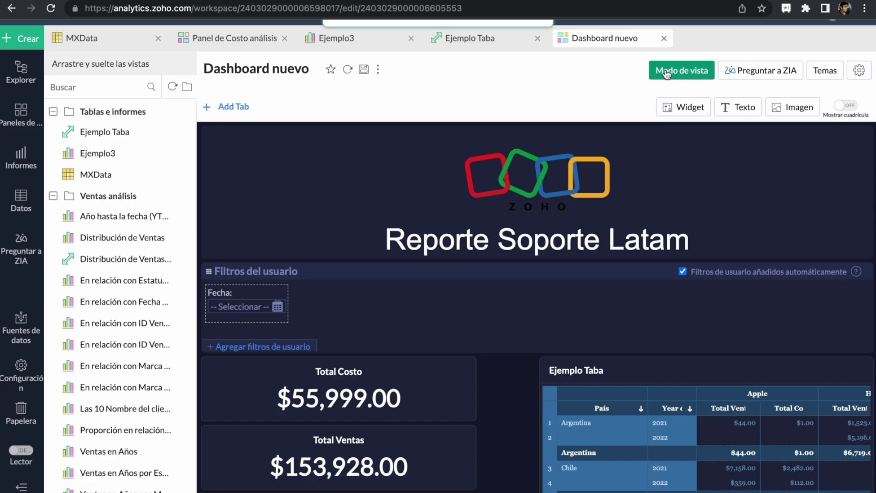
{"action": "scroll", "coordinate": [518, 153], "scroll_direction": "down", "scroll_amount": 1}
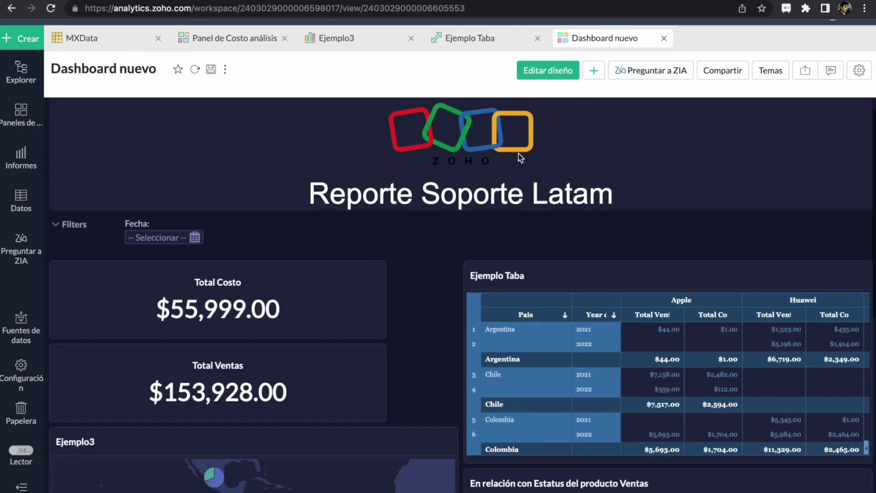
{"action": "scroll", "coordinate": [519, 154], "scroll_direction": "down", "scroll_amount": 2}
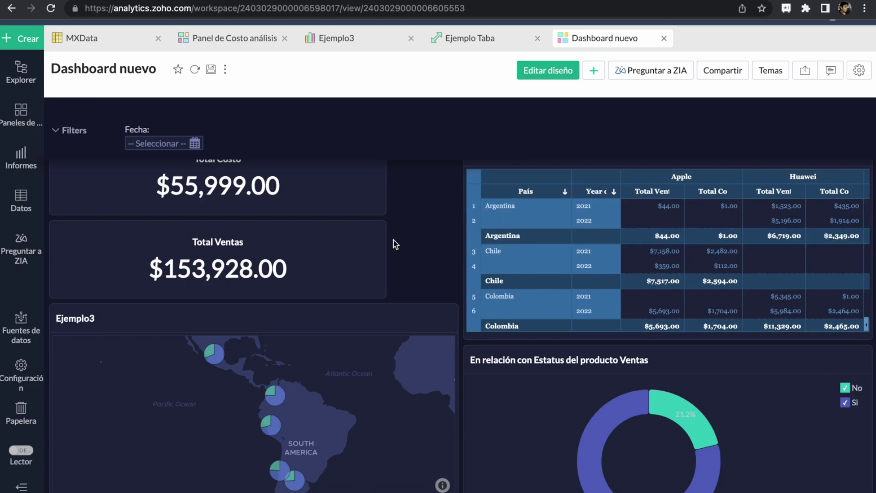
{"action": "scroll", "coordinate": [393, 242], "scroll_direction": "up", "scroll_amount": 3}
{"action": "scroll", "coordinate": [393, 240], "scroll_direction": "up", "scroll_amount": 1}
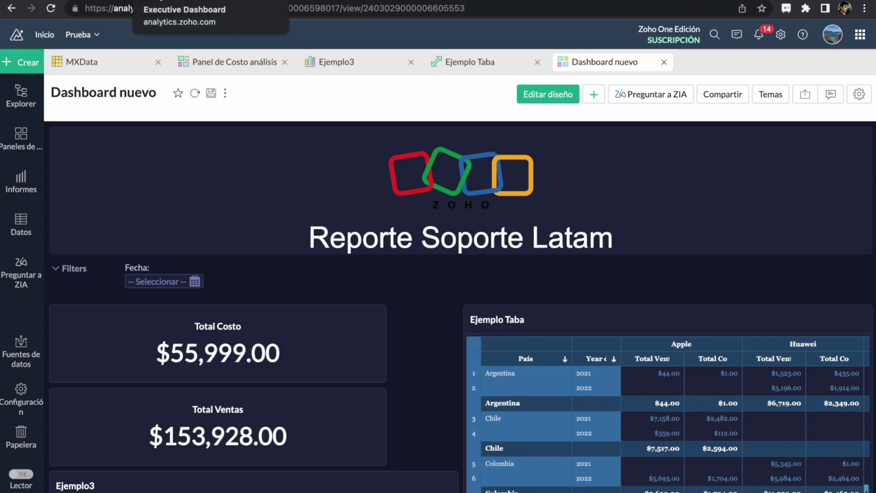
Step: Open the Executive Dashboard example and examine its filters, colored KPI widgets, maps, funnel and trend charts
{"action": "left_click", "coordinate": [183, 0]}
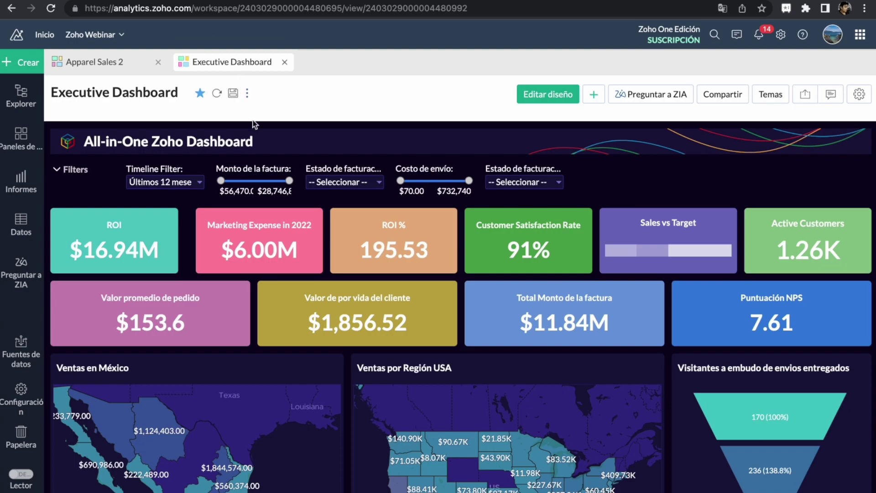
{"action": "scroll", "coordinate": [272, 207], "scroll_direction": "down", "scroll_amount": 2}
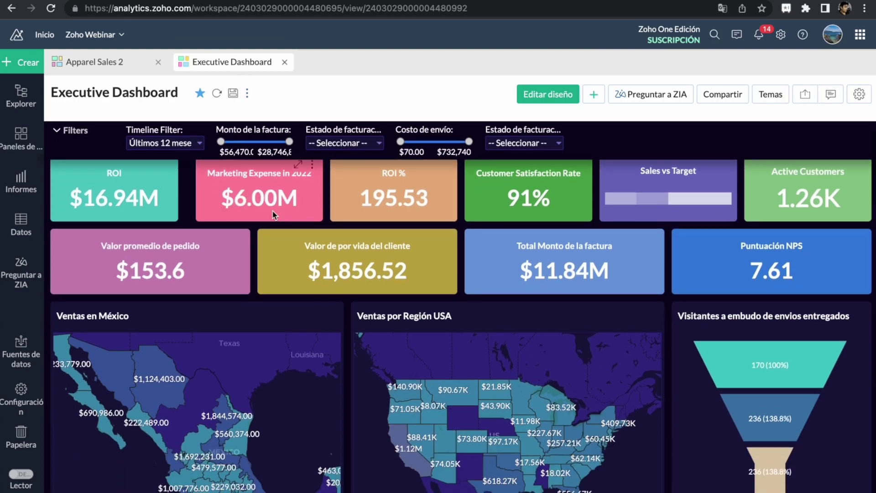
{"action": "scroll", "coordinate": [272, 210], "scroll_direction": "down", "scroll_amount": 2}
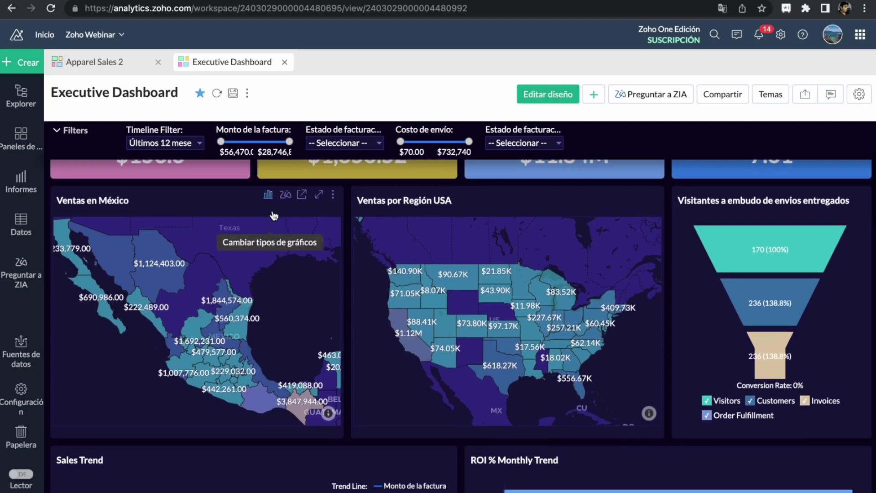
{"action": "scroll", "coordinate": [272, 210], "scroll_direction": "down", "scroll_amount": 2}
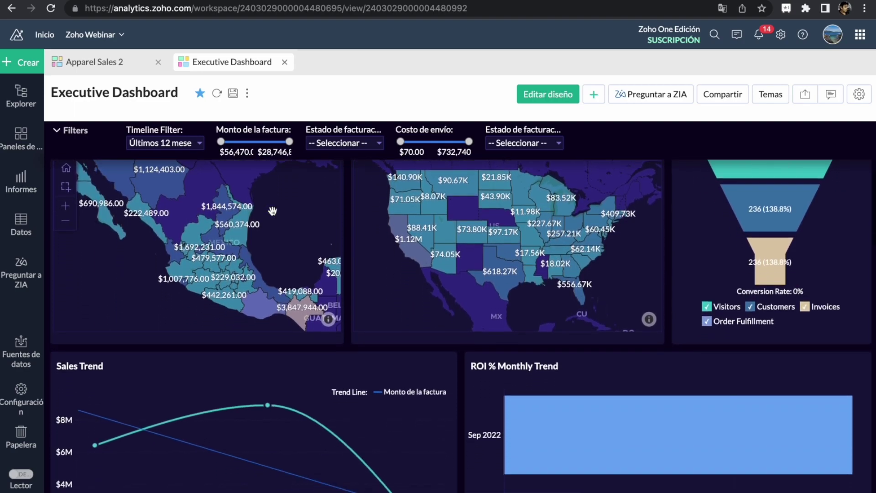
{"action": "scroll", "coordinate": [272, 211], "scroll_direction": "down", "scroll_amount": 7}
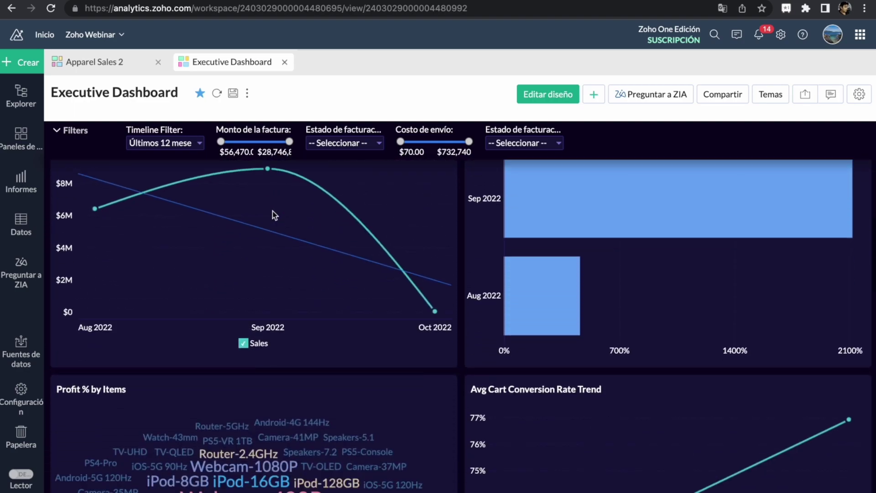
{"action": "scroll", "coordinate": [273, 211], "scroll_direction": "down", "scroll_amount": 3}
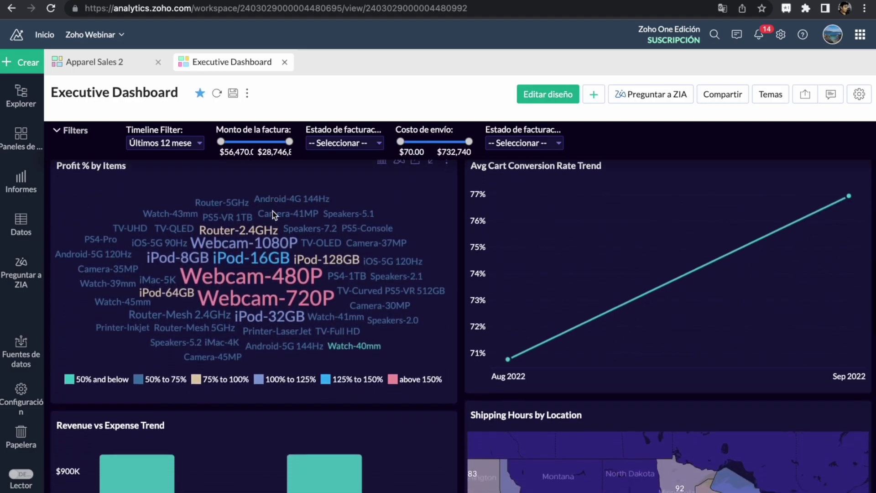
{"action": "scroll", "coordinate": [272, 211], "scroll_direction": "down", "scroll_amount": 5}
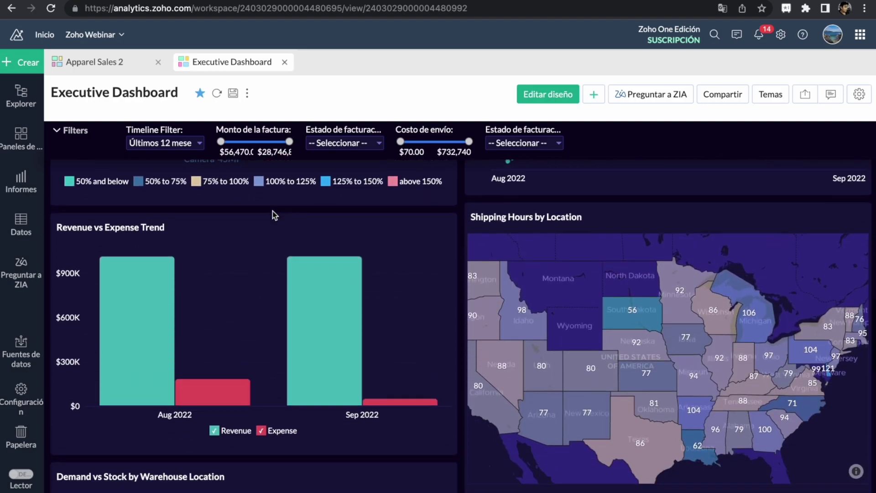
{"action": "scroll", "coordinate": [272, 211], "scroll_direction": "down", "scroll_amount": 2}
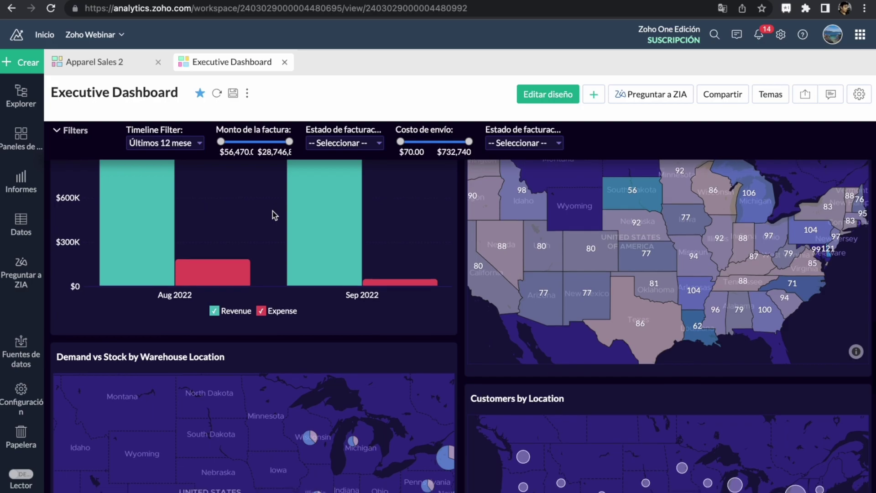
{"action": "scroll", "coordinate": [272, 211], "scroll_direction": "down", "scroll_amount": 3}
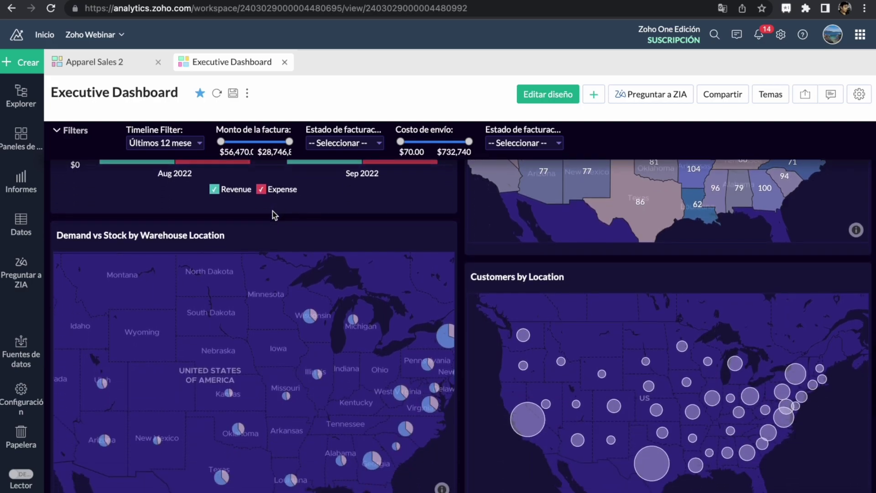
{"action": "scroll", "coordinate": [272, 211], "scroll_direction": "down", "scroll_amount": 3}
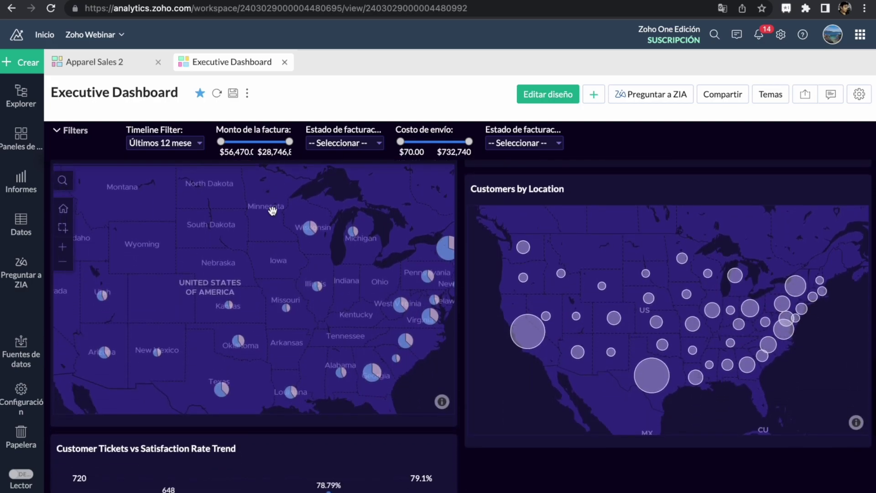
{"action": "scroll", "coordinate": [272, 211], "scroll_direction": "down", "scroll_amount": 1}
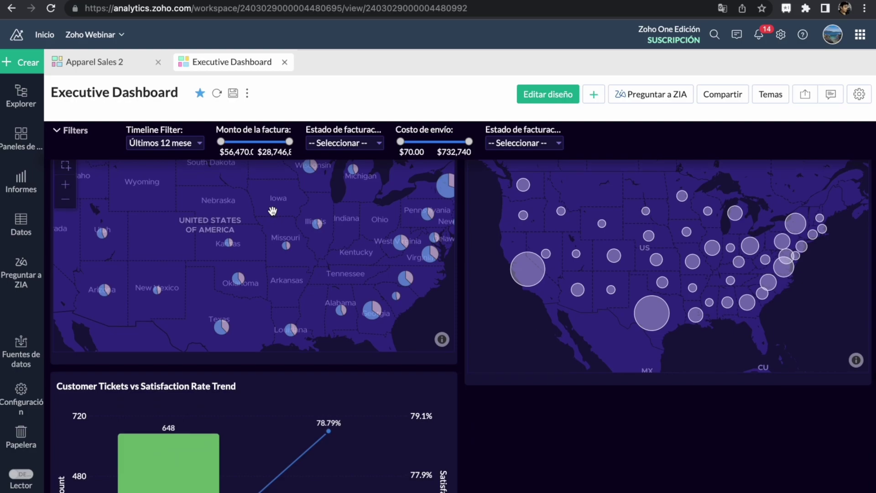
{"action": "scroll", "coordinate": [212, 195], "scroll_direction": "up", "scroll_amount": 3}
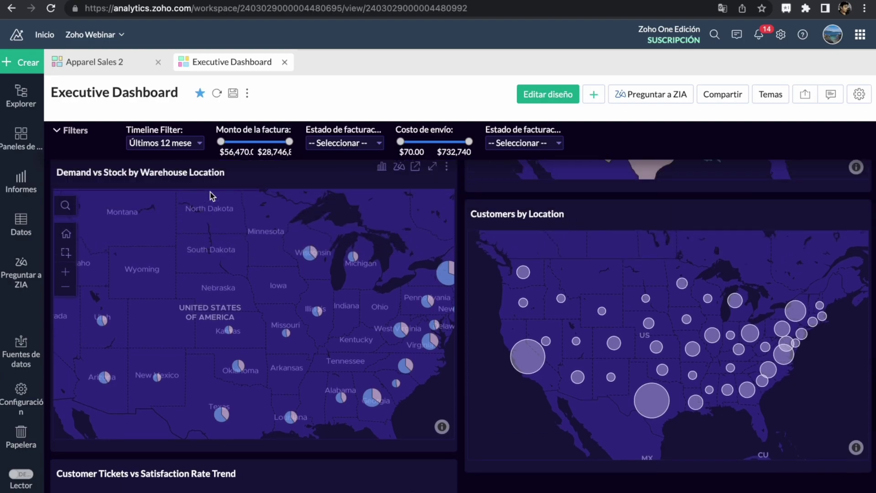
Step: Open the Apparel Sales 2 dashboard and examine its heat map, salesperson bars, target gauge, KPI widgets, brand chart and word cloud
{"action": "left_click", "coordinate": [111, 71]}
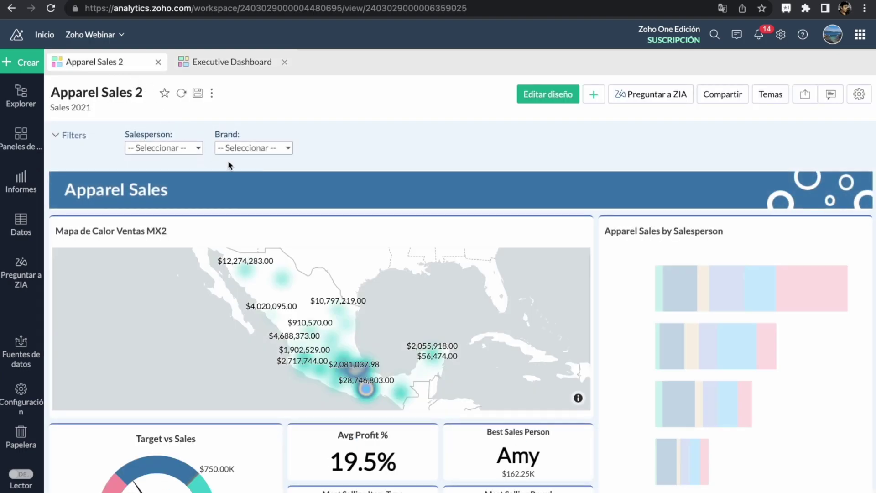
{"action": "scroll", "coordinate": [269, 295], "scroll_direction": "down", "scroll_amount": 2}
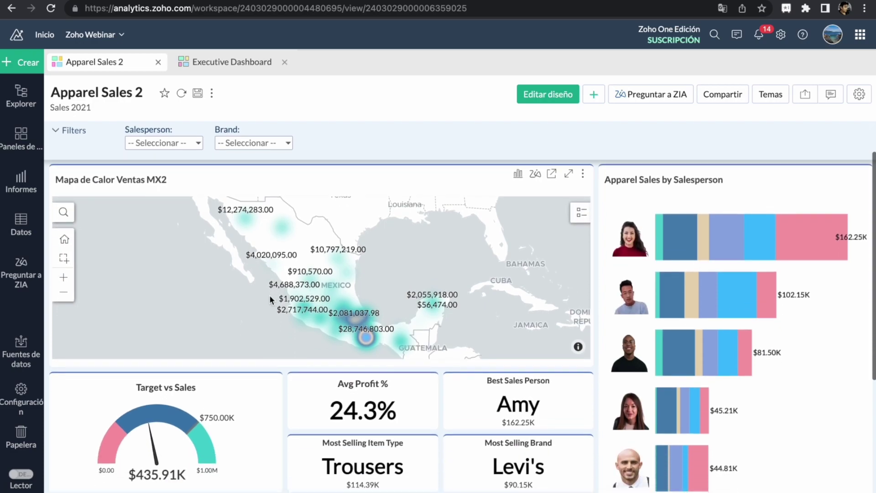
{"action": "scroll", "coordinate": [269, 295], "scroll_direction": "down", "scroll_amount": 1}
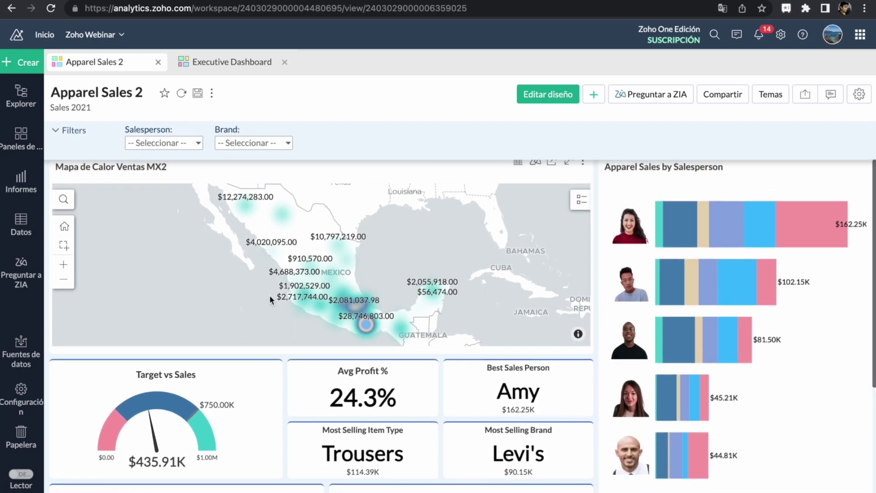
{"action": "mouse_move", "coordinate": [675, 230]}
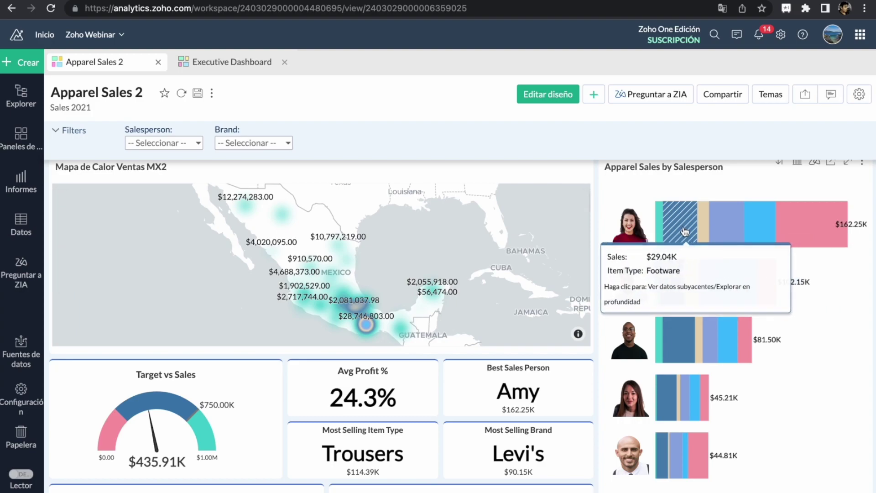
{"action": "mouse_move", "coordinate": [735, 232]}
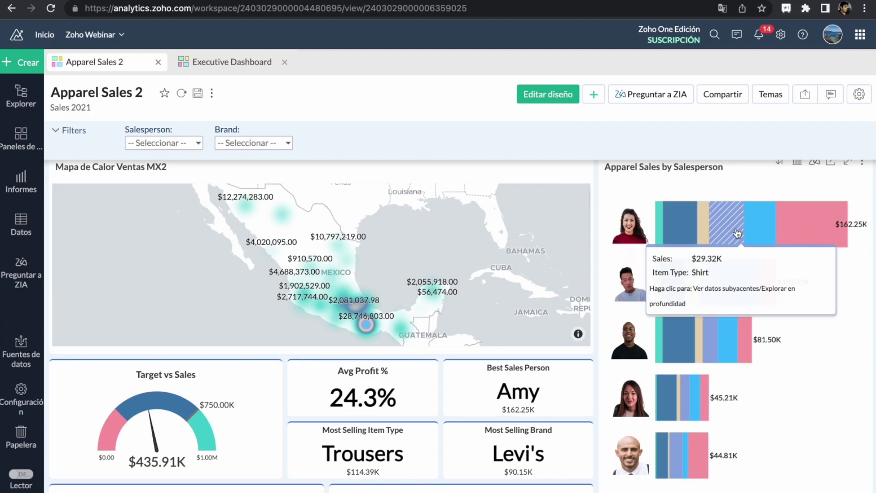
{"action": "scroll", "coordinate": [525, 352], "scroll_direction": "down", "scroll_amount": 1}
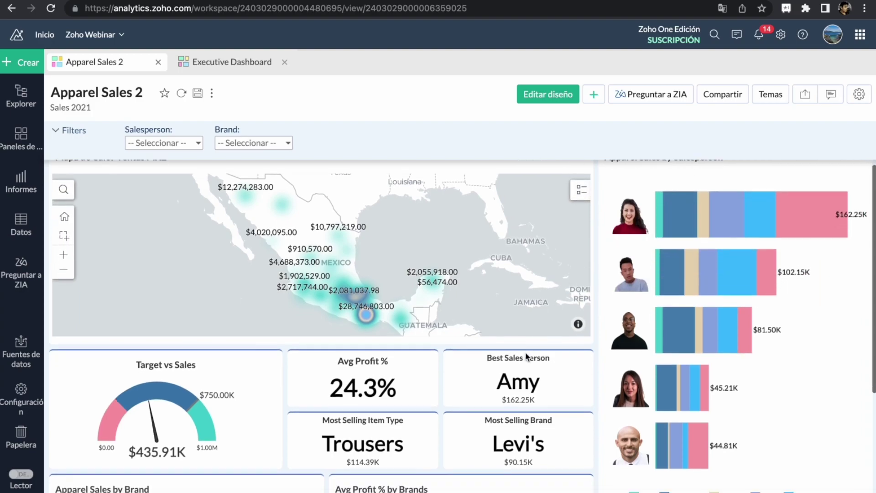
{"action": "scroll", "coordinate": [525, 352], "scroll_direction": "down", "scroll_amount": 5}
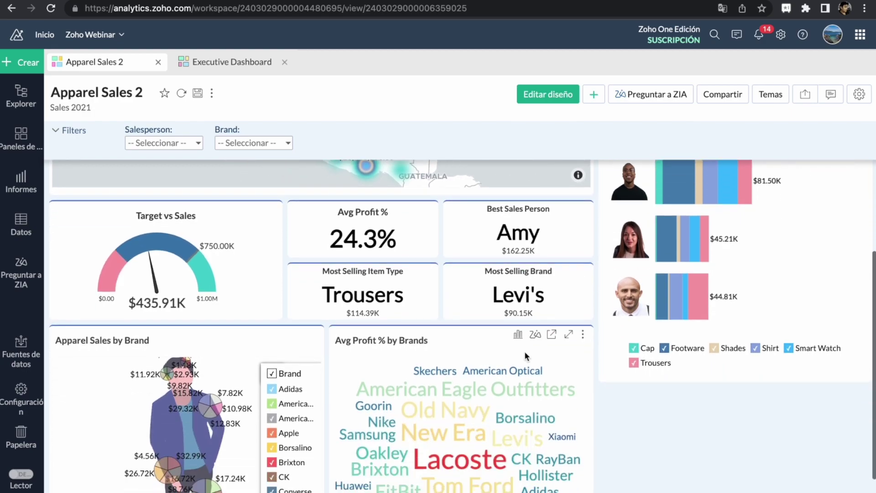
{"action": "scroll", "coordinate": [525, 355], "scroll_direction": "down", "scroll_amount": 3}
{"action": "mouse_move", "coordinate": [378, 356]}
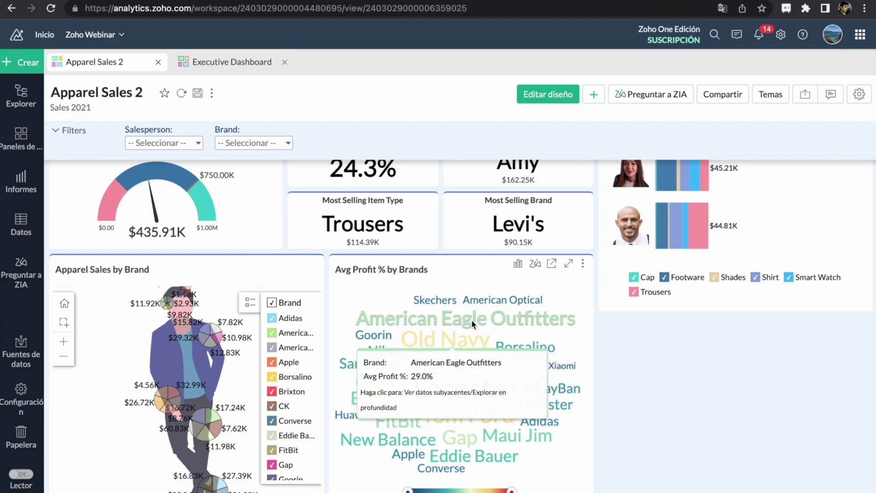
{"action": "scroll", "coordinate": [550, 301], "scroll_direction": "up", "scroll_amount": 3}
{"action": "scroll", "coordinate": [550, 301], "scroll_direction": "up", "scroll_amount": 3}
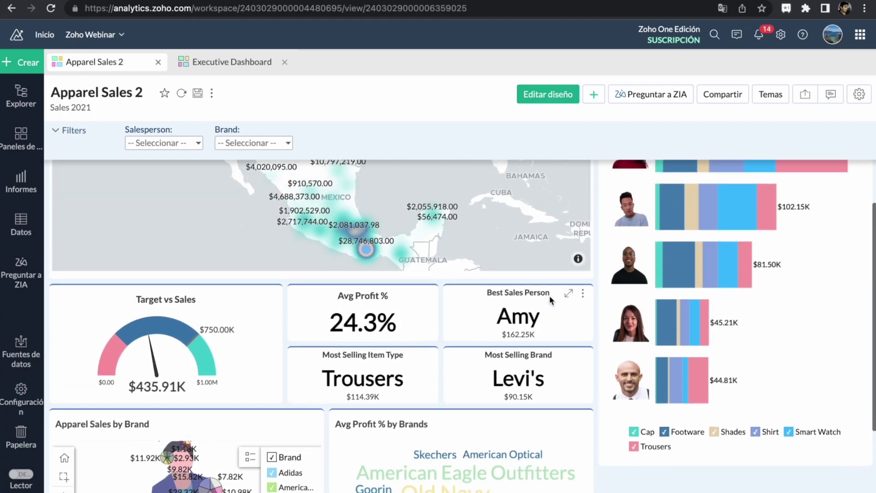
{"action": "scroll", "coordinate": [550, 299], "scroll_direction": "up", "scroll_amount": 1}
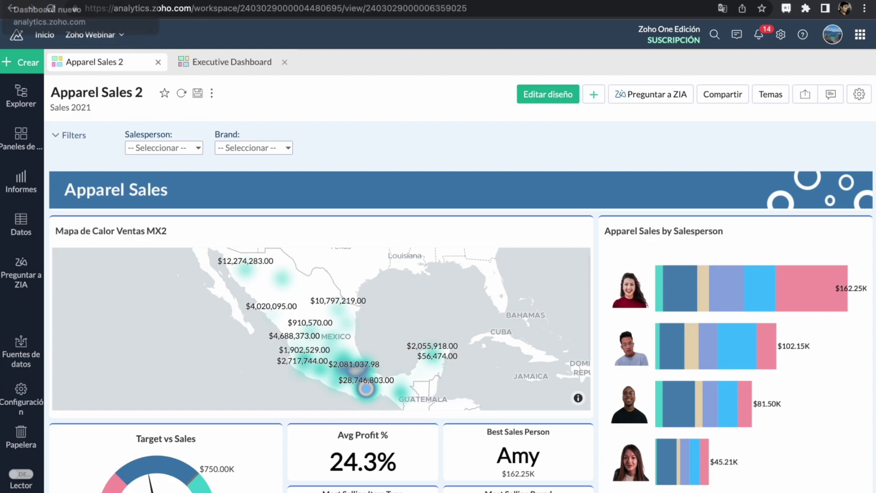
Step: Return to the Prueba workspace and start a new formula column named Ganancias in the MXData table
{"action": "left_click", "coordinate": [59, 1]}
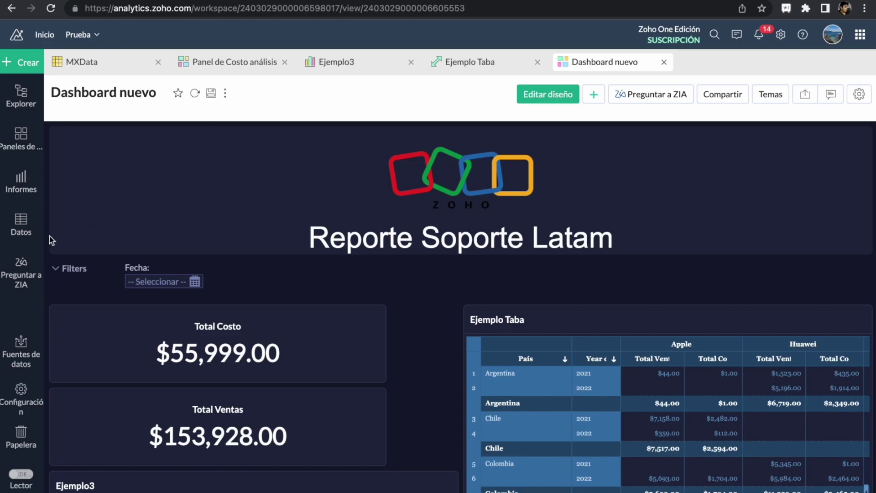
{"action": "left_click", "coordinate": [94, 64]}
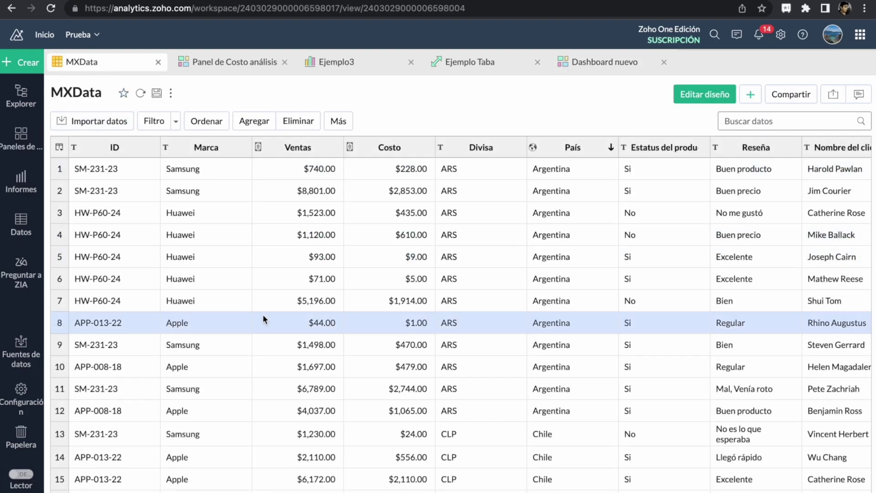
{"action": "scroll", "coordinate": [263, 319], "scroll_direction": "right", "scroll_amount": 3}
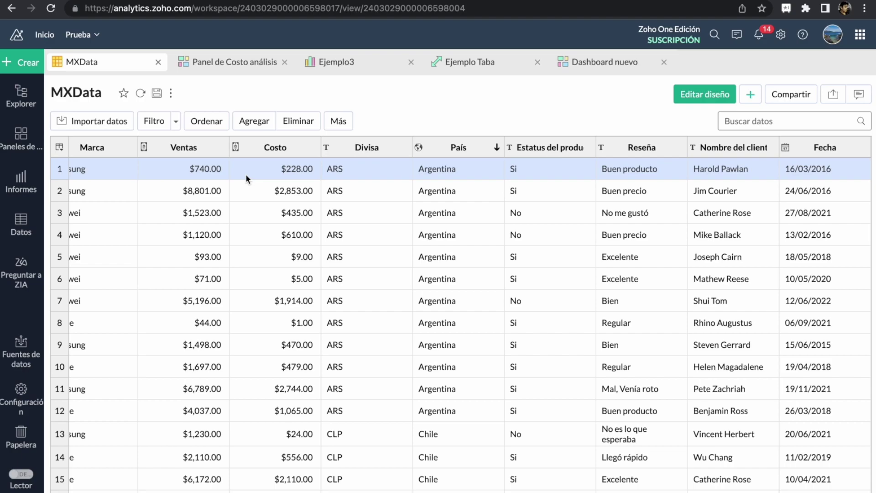
{"action": "left_click", "coordinate": [248, 123]}
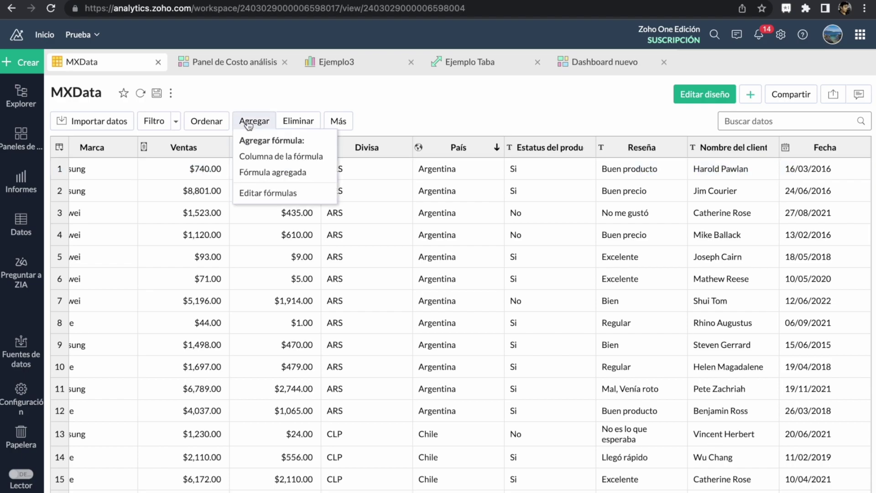
{"action": "left_click", "coordinate": [259, 158]}
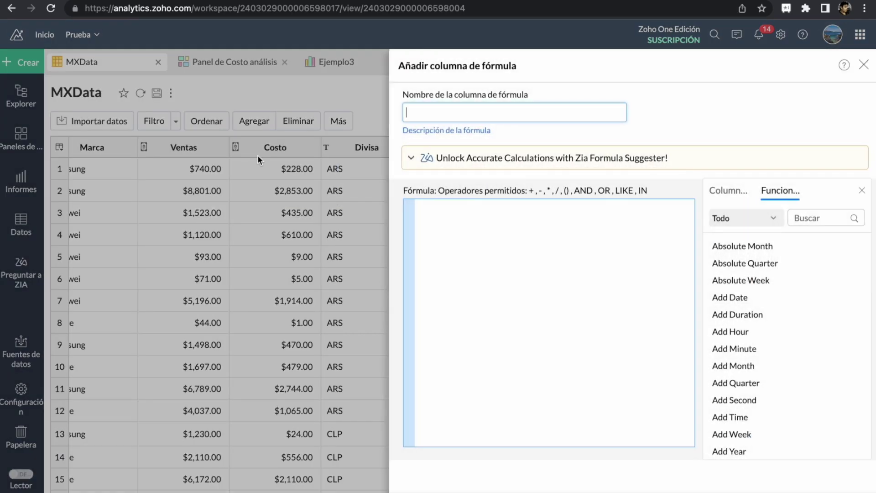
{"action": "left_click", "coordinate": [428, 116]}
{"action": "type", "text": "Ganancias"}
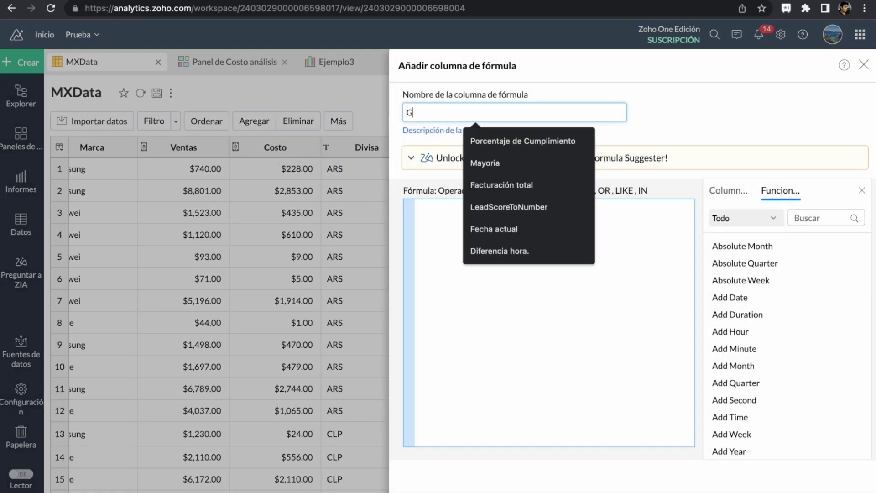
{"action": "left_click", "coordinate": [467, 252]}
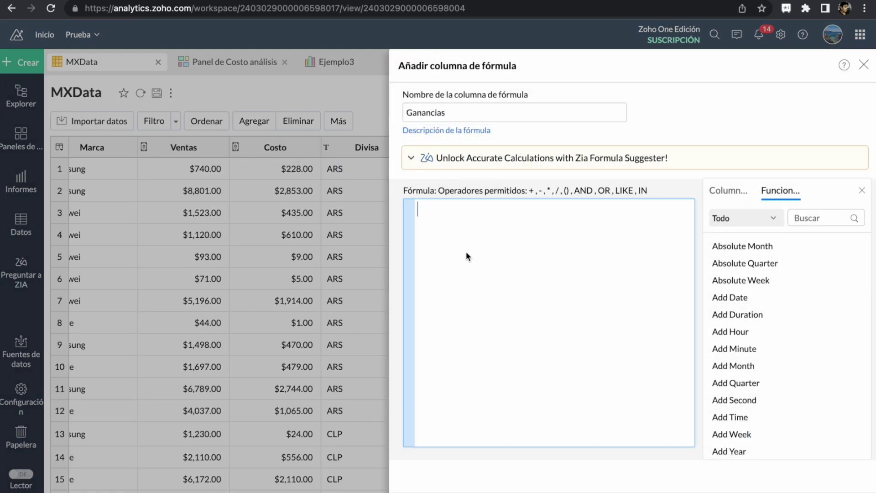
Step: Define the Ganancias formula as "Ventas"-"Costo" and save the column to MXData
{"action": "left_click", "coordinate": [719, 198]}
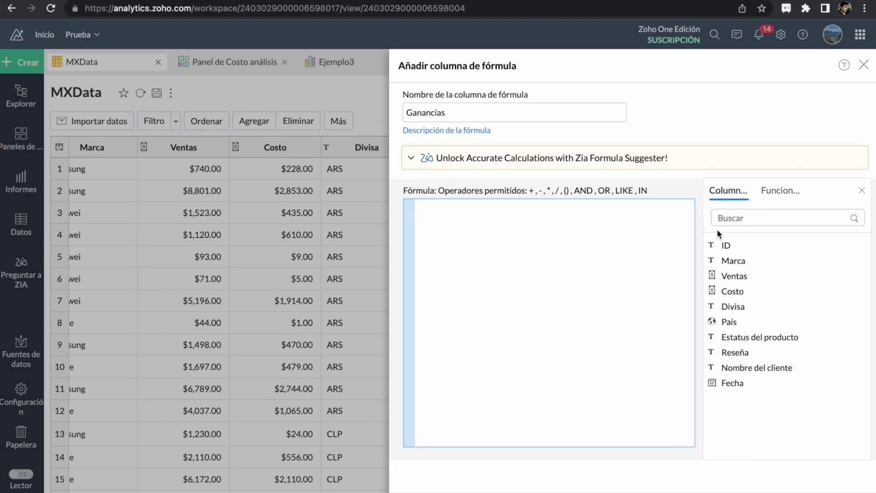
{"action": "left_click", "coordinate": [724, 276]}
{"action": "type", "text": "-"}
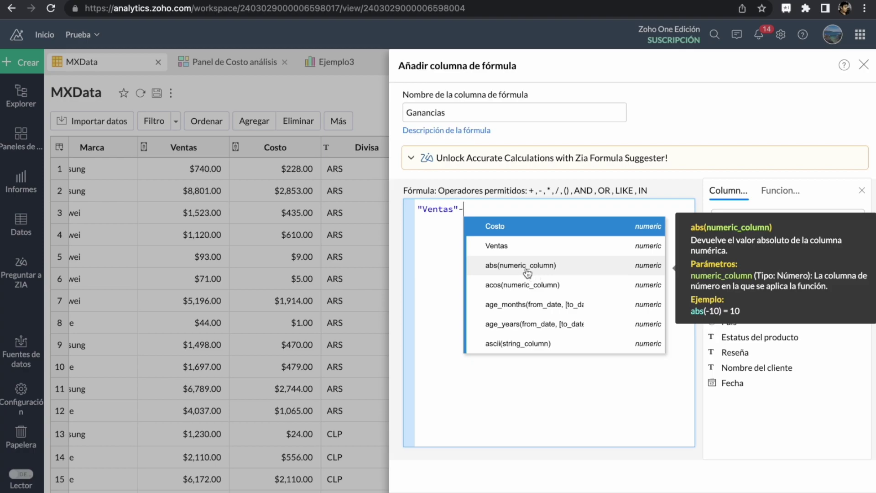
{"action": "scroll", "coordinate": [509, 248], "scroll_direction": "down", "scroll_amount": 1}
{"action": "scroll", "coordinate": [510, 249], "scroll_direction": "down", "scroll_amount": 2}
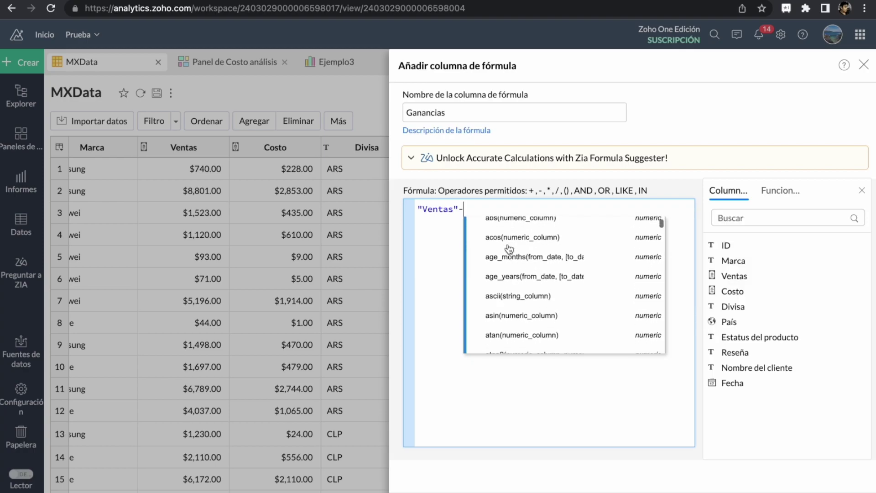
{"action": "scroll", "coordinate": [508, 242], "scroll_direction": "up", "scroll_amount": 3}
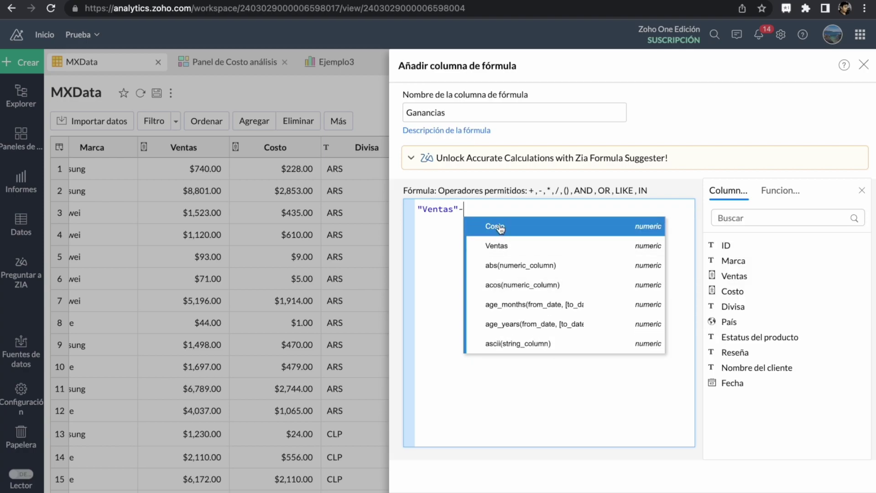
{"action": "left_click", "coordinate": [501, 228]}
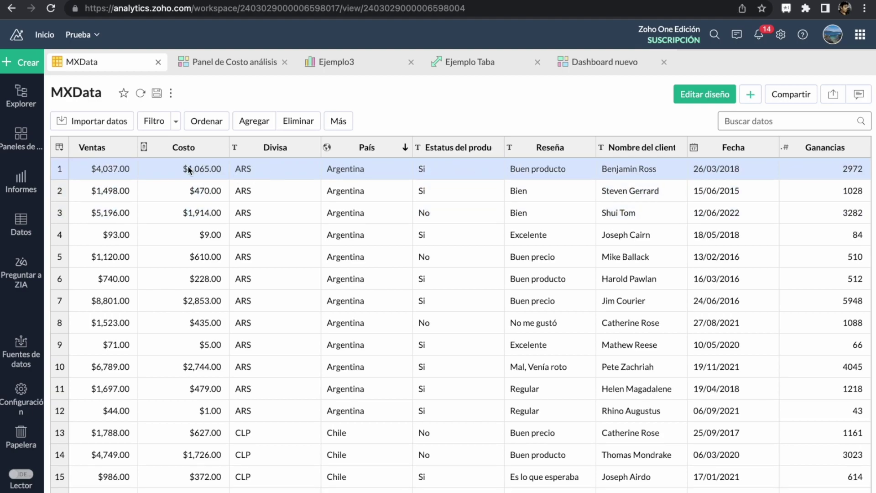
Step: Create a query table and run the sample SELECT of Costo, Divisa and Estatus del producto from MXData
{"action": "left_click", "coordinate": [25, 65]}
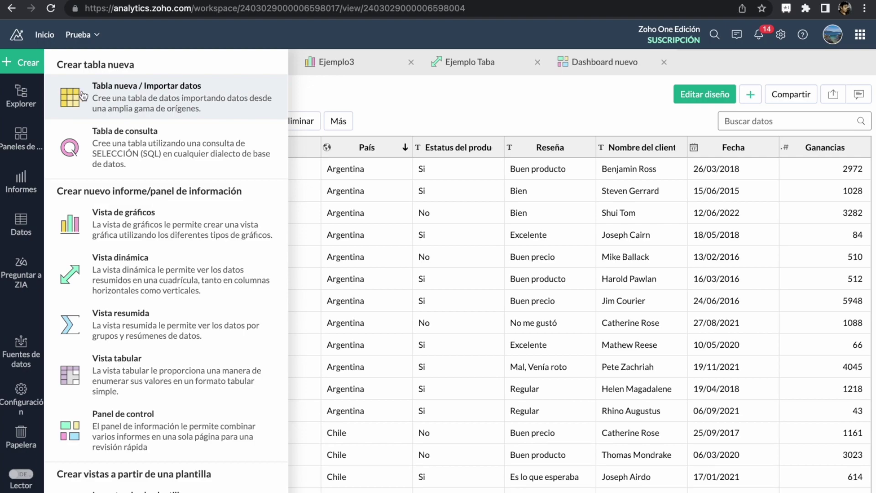
{"action": "left_click", "coordinate": [159, 155]}
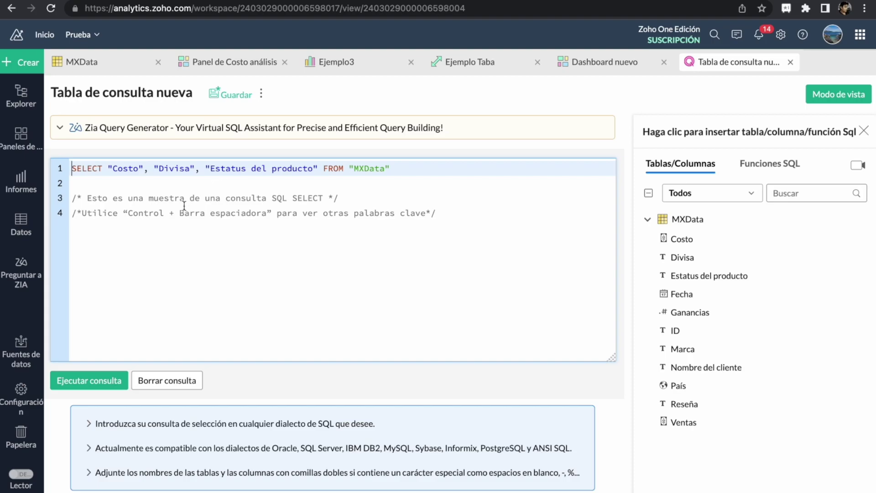
{"action": "left_click", "coordinate": [79, 386]}
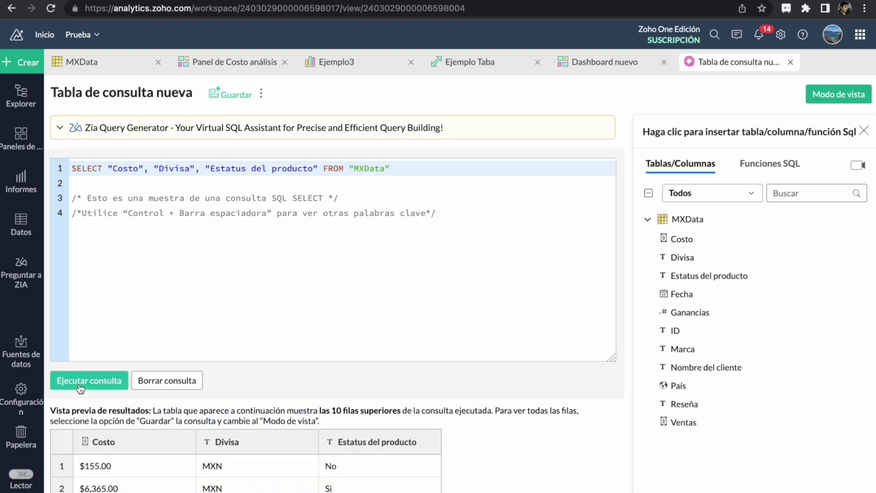
{"action": "scroll", "coordinate": [80, 386], "scroll_direction": "down", "scroll_amount": 4}
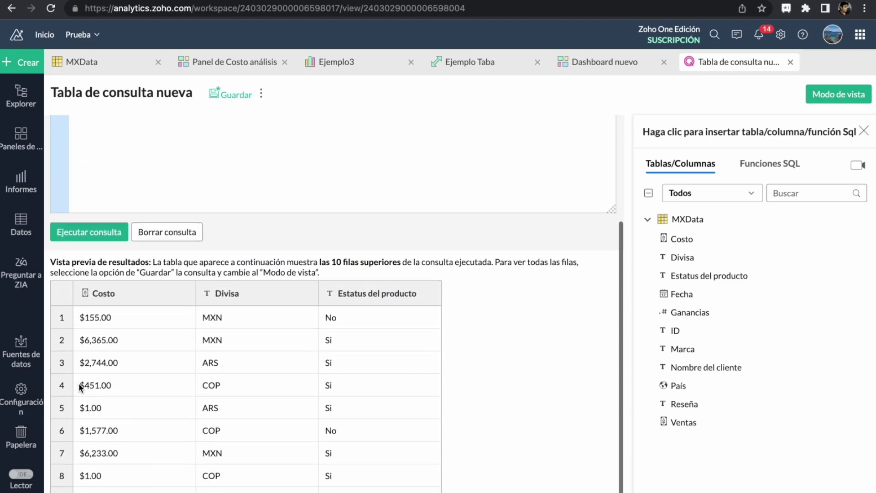
{"action": "scroll", "coordinate": [80, 388], "scroll_direction": "up", "scroll_amount": 4}
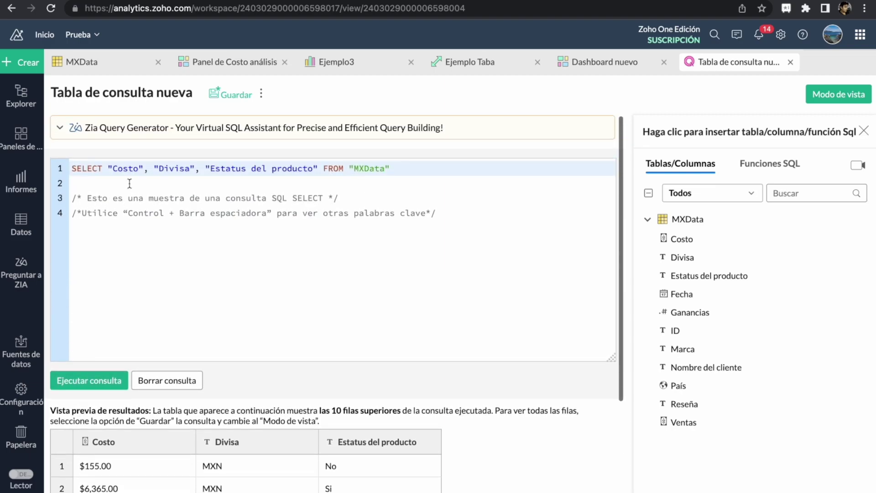
Step: Rename the new query table as TablanSQL
{"action": "left_click", "coordinate": [123, 99]}
{"action": "triple_click", "coordinate": [121, 97]}
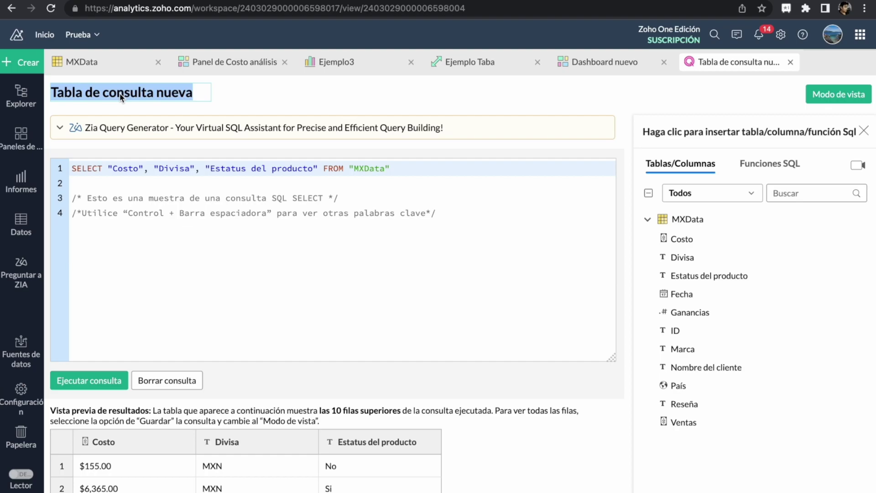
{"action": "left_click", "coordinate": [784, 18]}
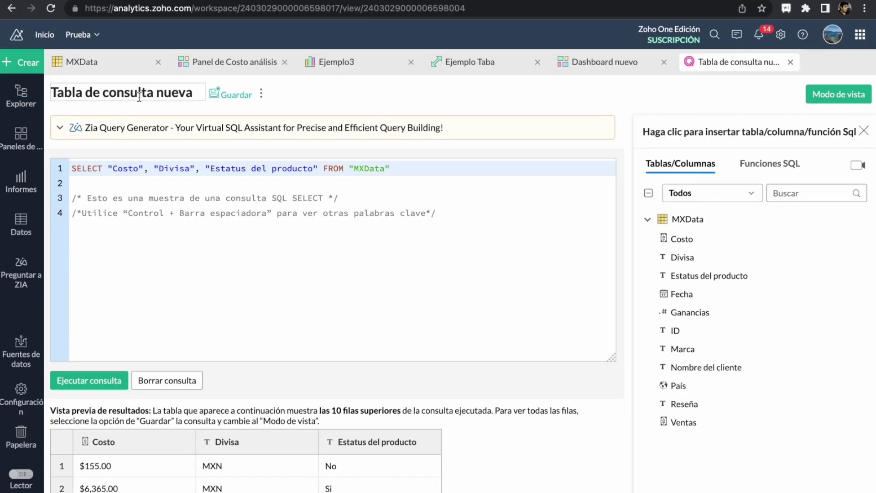
{"action": "left_click", "coordinate": [139, 97]}
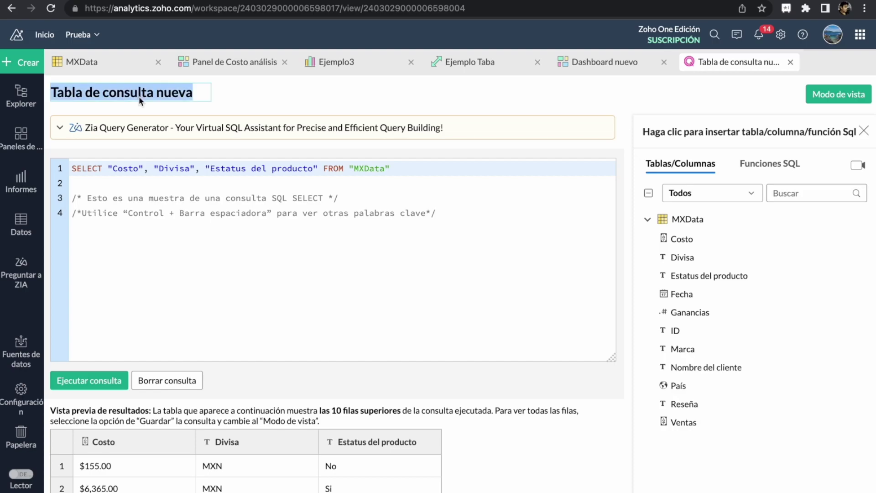
{"action": "type", "text": "Tablan"}
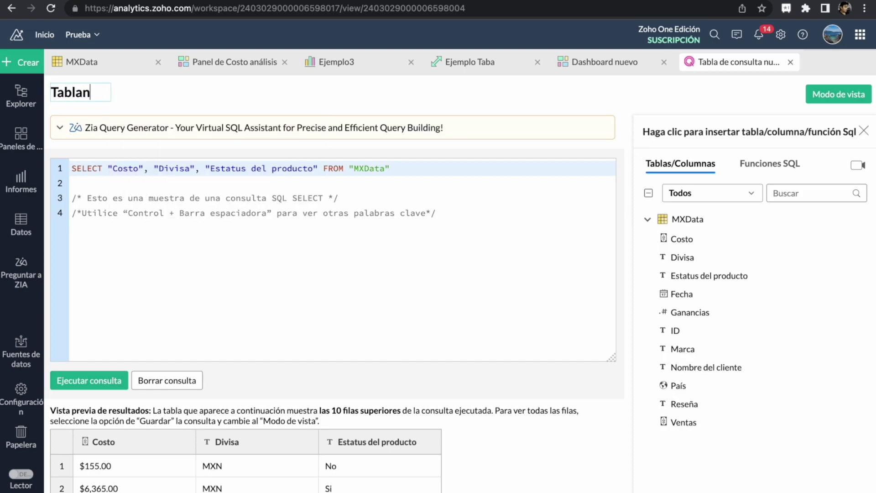
{"action": "type", "text": "SQL"}
{"action": "left_click", "coordinate": [254, 94]}
Step: Save TablanSQL in the Tablas e informes folder and show it in view mode
{"action": "left_click", "coordinate": [148, 94]}
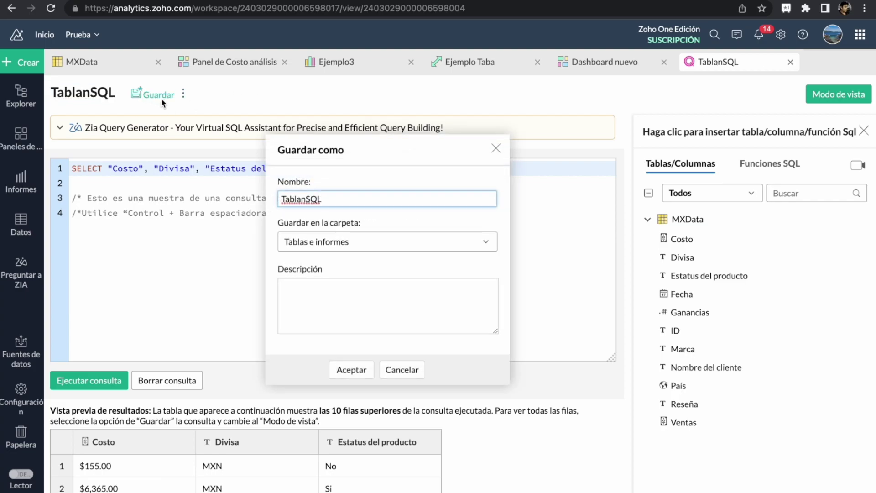
{"action": "left_click", "coordinate": [349, 369]}
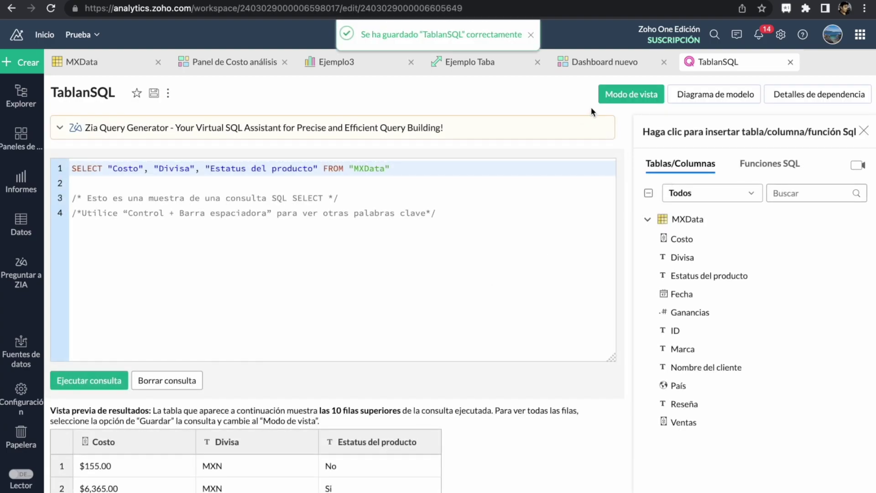
{"action": "left_click", "coordinate": [630, 98]}
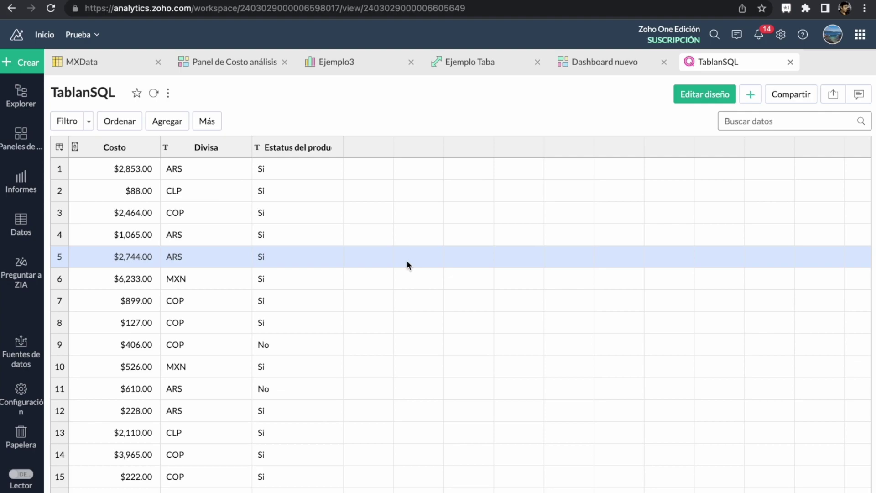
Step: Open Preguntar a ZIA and ask in Spanish "Muestrame la ganancia total"
{"action": "left_click", "coordinate": [22, 275]}
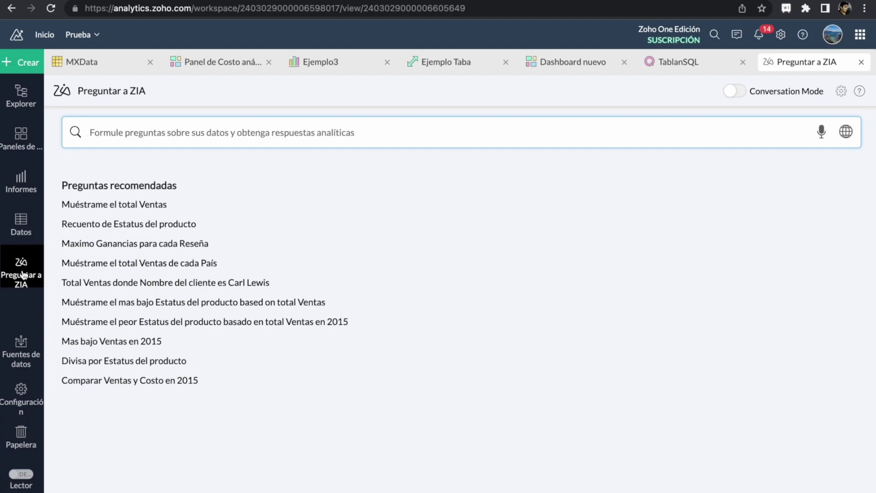
{"action": "left_click", "coordinate": [845, 132]}
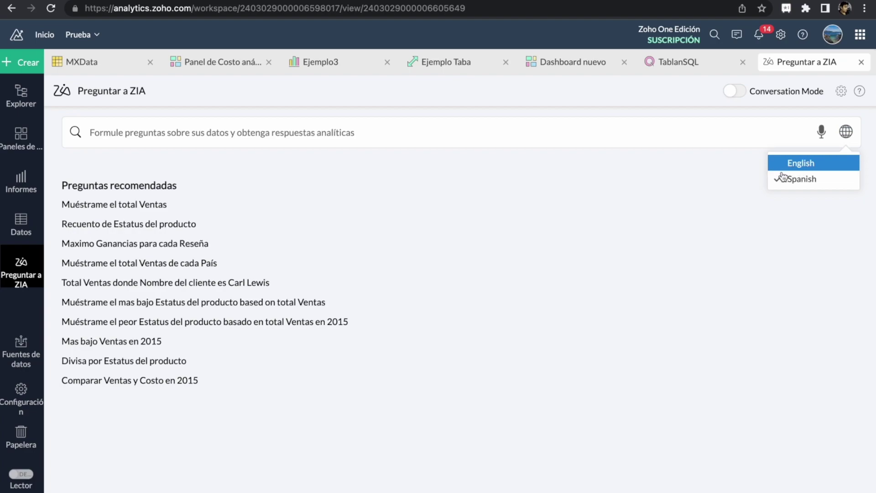
{"action": "left_click", "coordinate": [605, 139]}
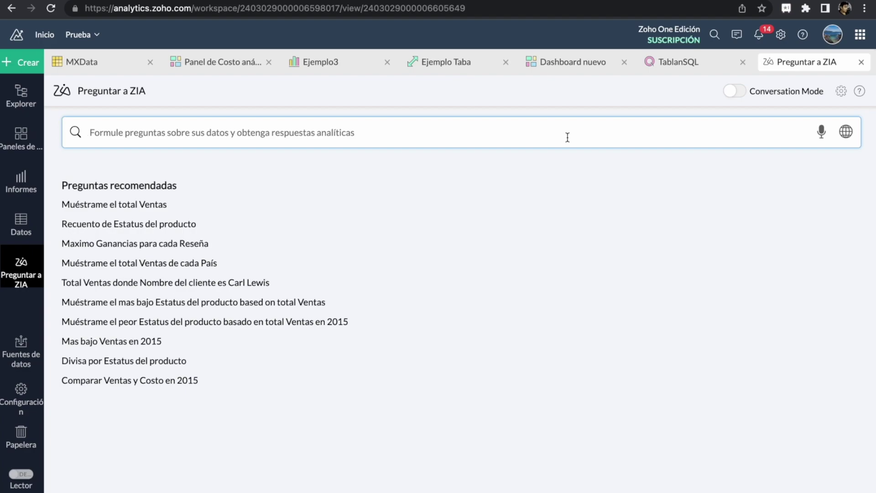
{"action": "type", "text": "Mu"}
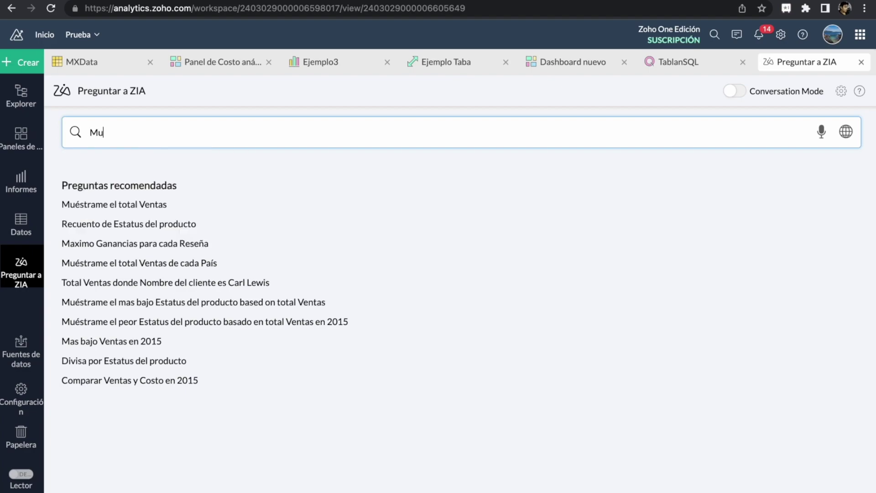
{"action": "type", "text": "estr"}
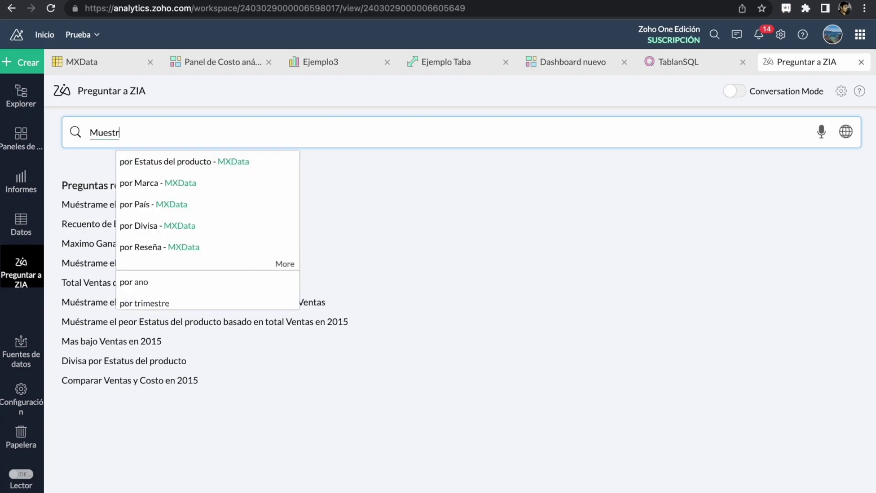
{"action": "type", "text": "ame la "}
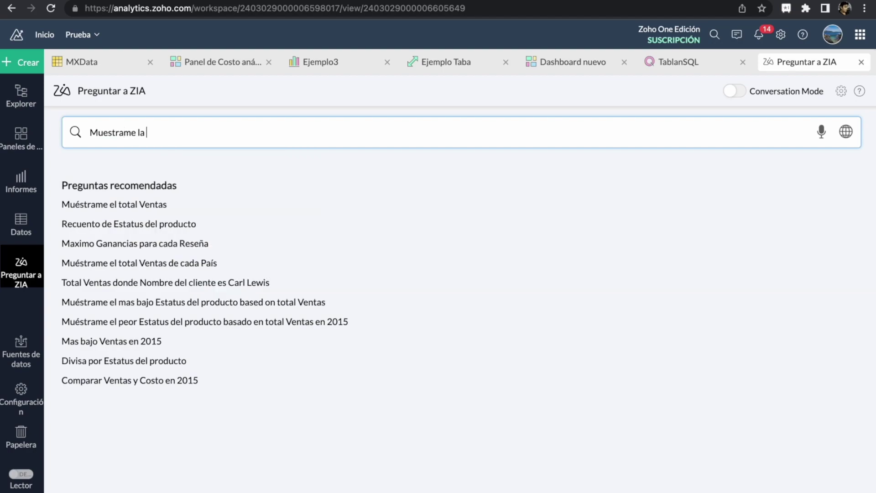
{"action": "type", "text": "ganancia total"}
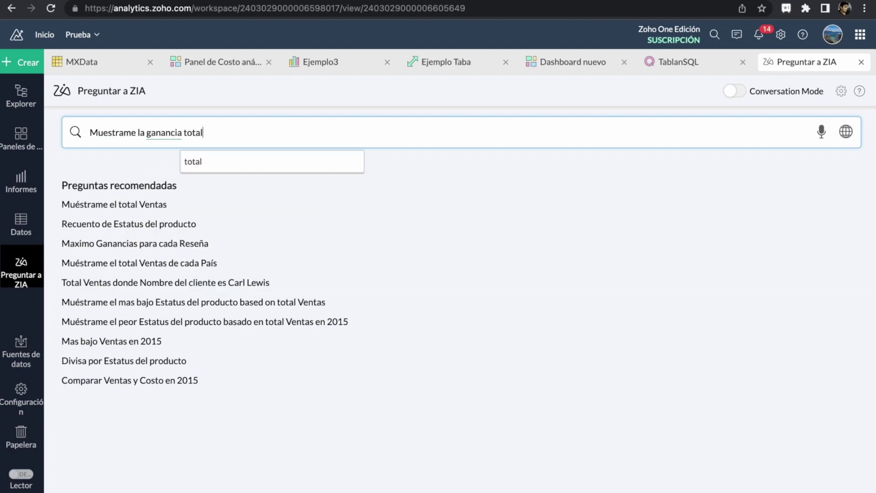
{"action": "key", "text": "Return"}
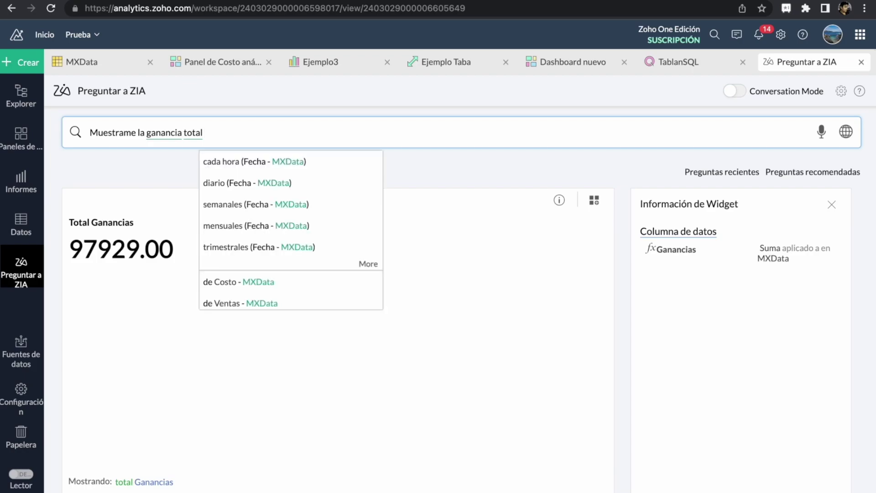
Step: Extend the Zia question to "Muestrame la ganancia total total por pais" and run it
{"action": "type", "text": "total total"}
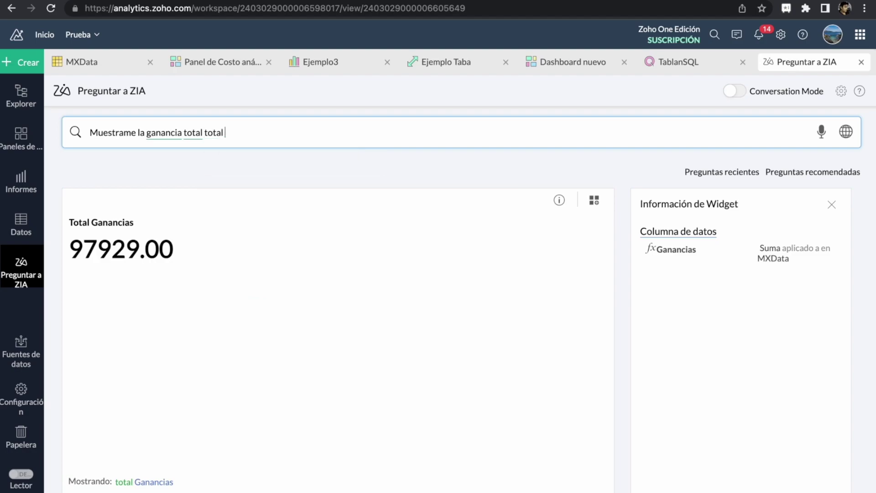
{"action": "type", "text": "por pais"}
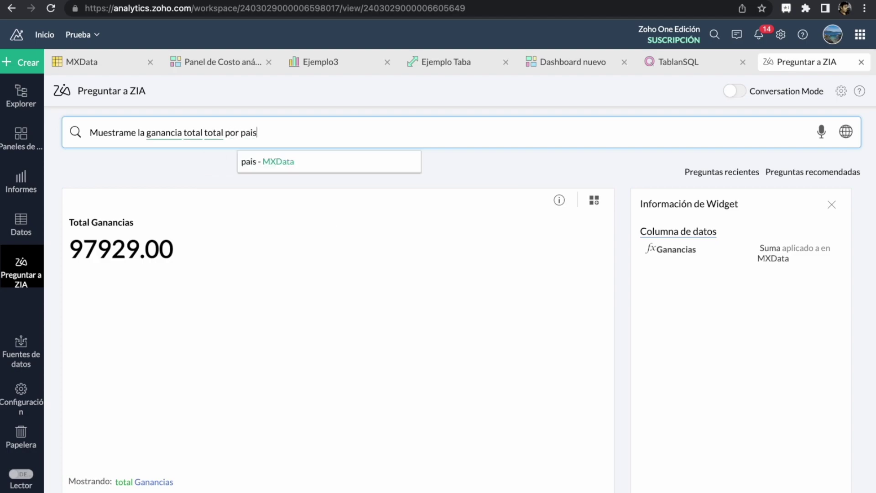
{"action": "key", "text": "Return"}
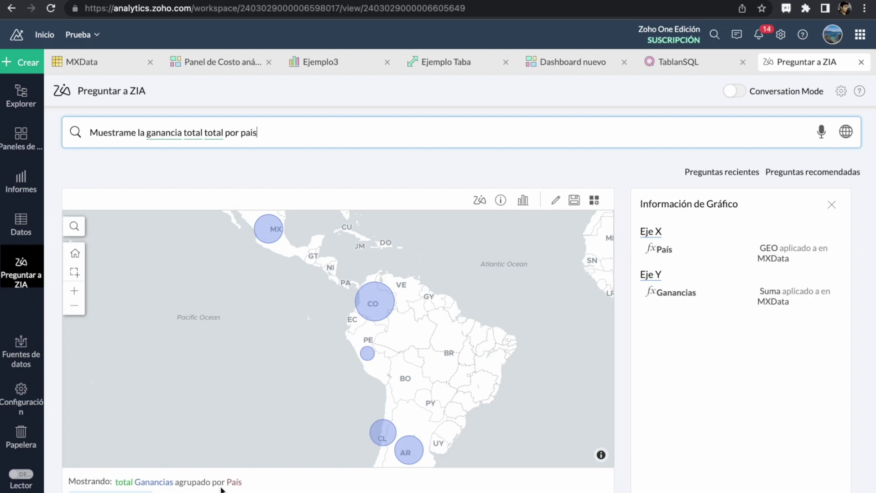
Step: Add "y por marca" to the end of the Zia question and run it
{"action": "left_click", "coordinate": [288, 128]}
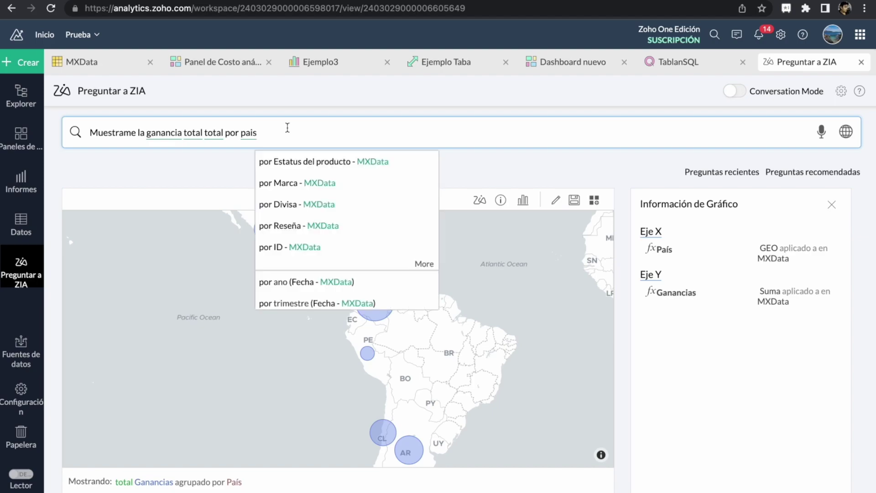
{"action": "type", "text": "y p"}
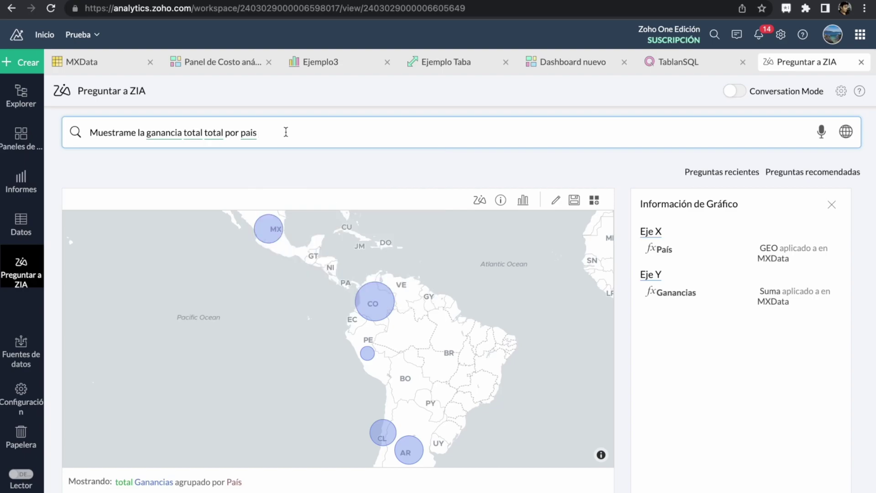
{"action": "type", "text": "or marca"}
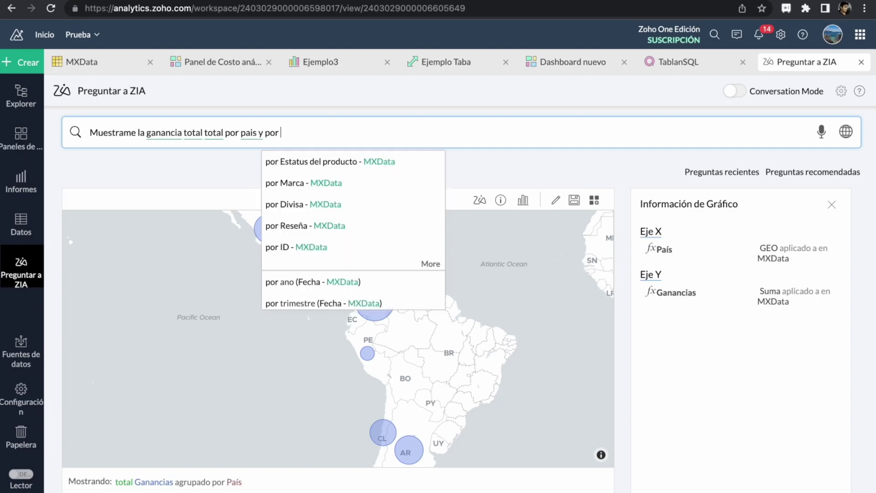
{"action": "key", "text": "Return"}
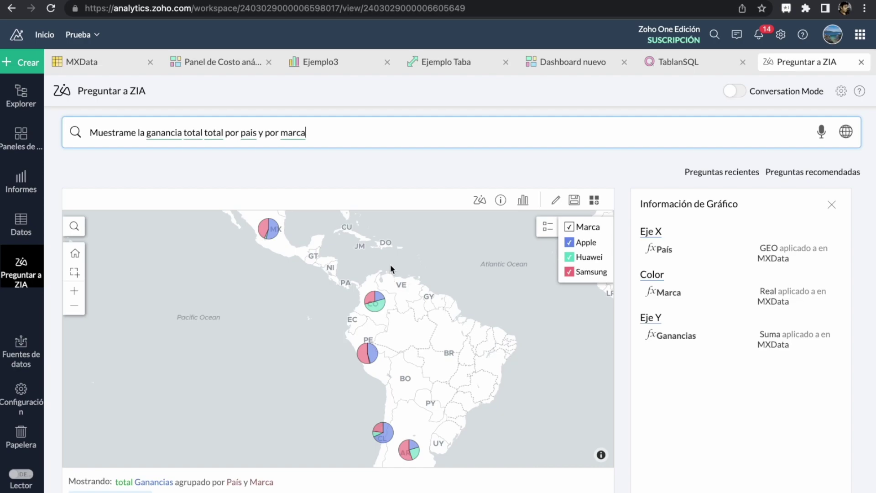
Step: Restrict the Zia question to one brand by appending "igual a Appple" and run it
{"action": "left_click", "coordinate": [332, 134]}
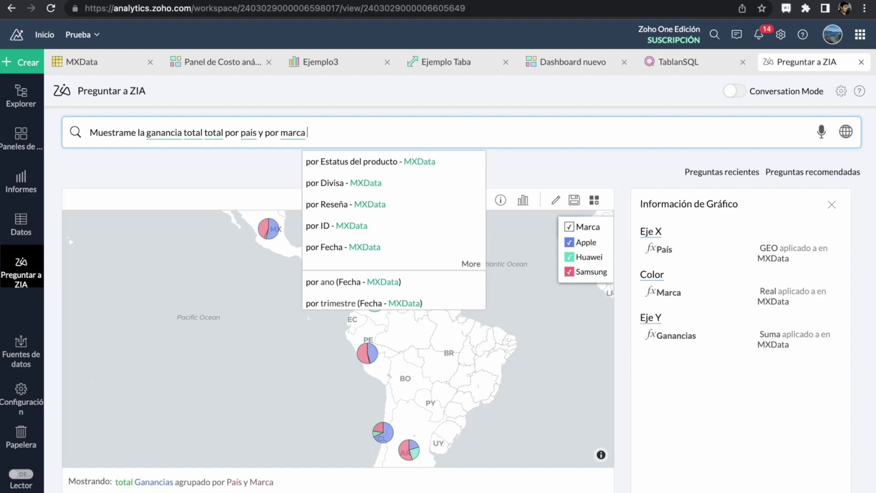
{"action": "type", "text": "ig"}
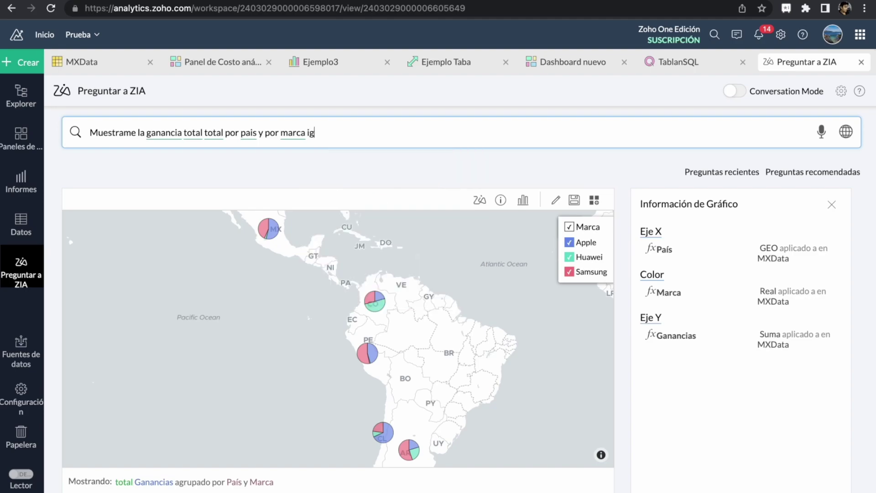
{"action": "type", "text": "ual a Appple"}
{"action": "key", "text": "Return"}
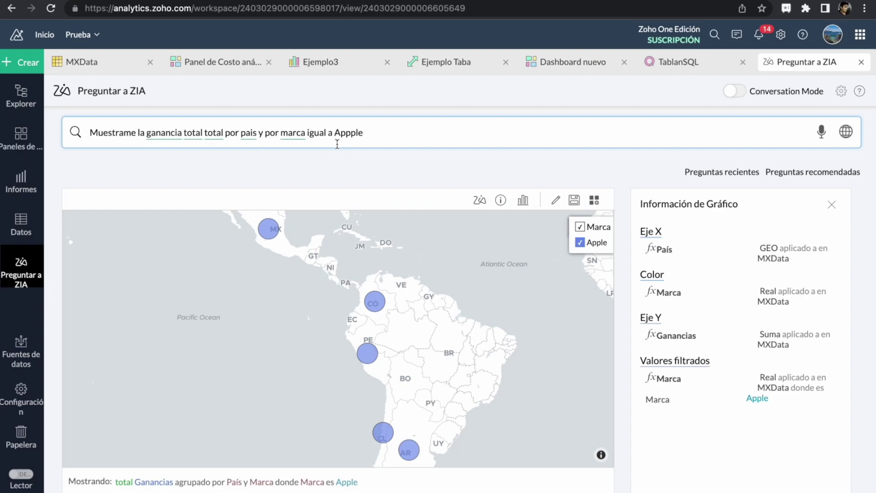
Step: Show the Zia insights for the Apple earnings map and read through all the conclusions
{"action": "left_click", "coordinate": [480, 200]}
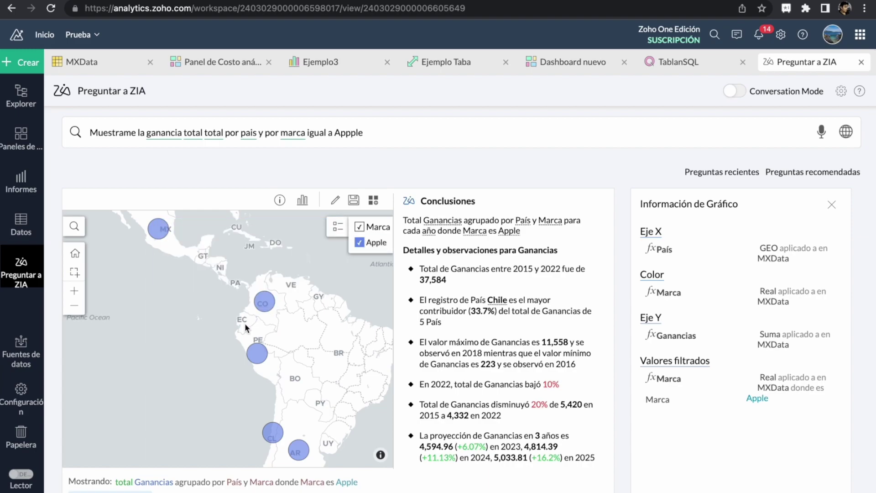
{"action": "mouse_move", "coordinate": [255, 356]}
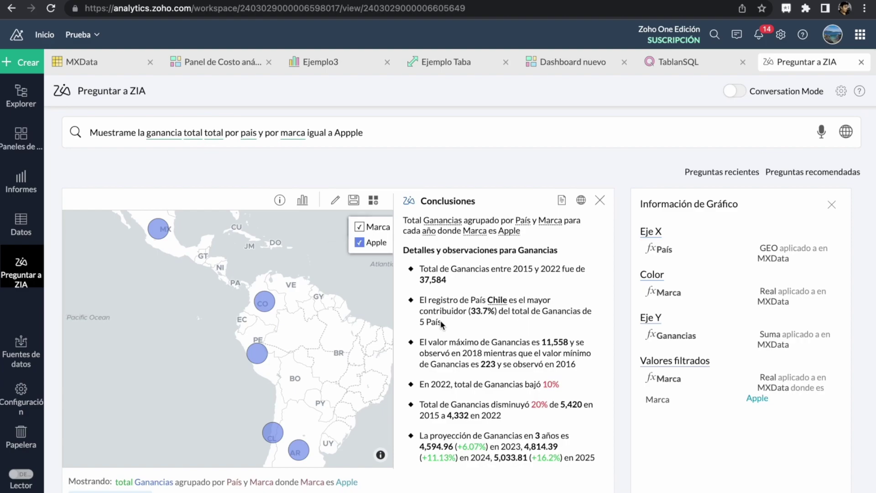
{"action": "scroll", "coordinate": [442, 324], "scroll_direction": "down", "scroll_amount": 3}
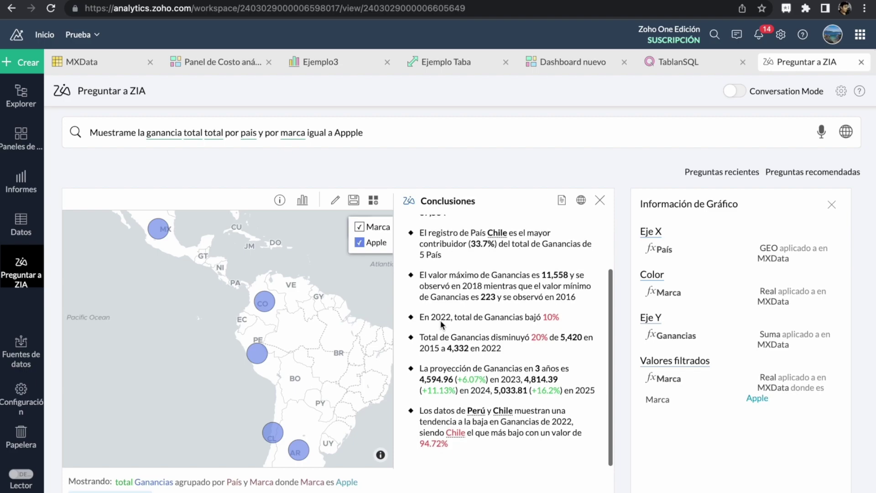
{"action": "scroll", "coordinate": [442, 324], "scroll_direction": "up", "scroll_amount": 3}
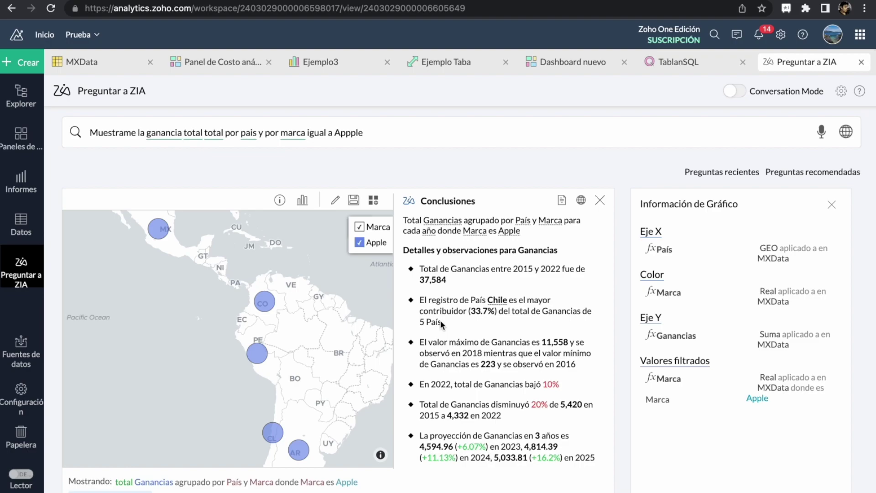
{"action": "scroll", "coordinate": [441, 324], "scroll_direction": "down", "scroll_amount": 3}
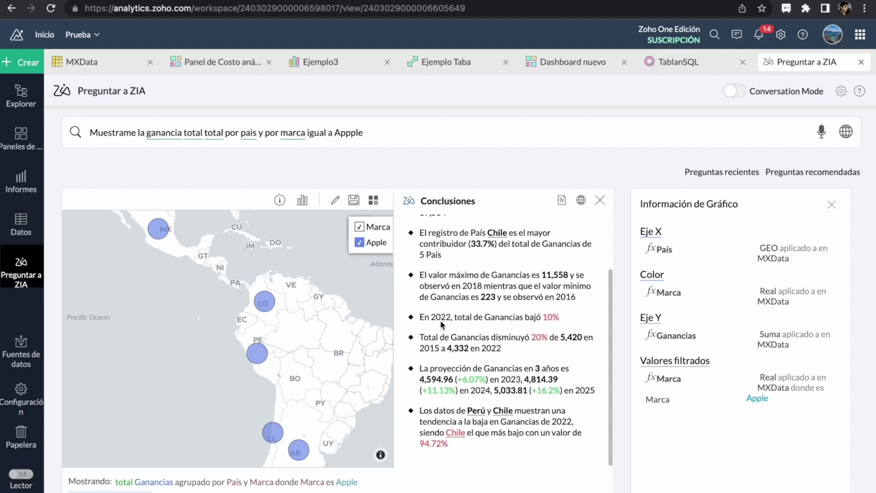
{"action": "scroll", "coordinate": [441, 321], "scroll_direction": "up", "scroll_amount": 3}
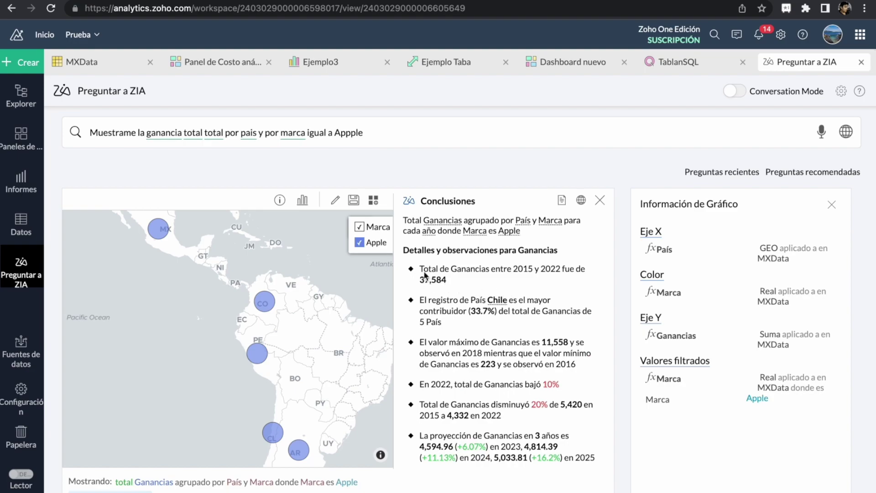
{"action": "mouse_move", "coordinate": [371, 255]}
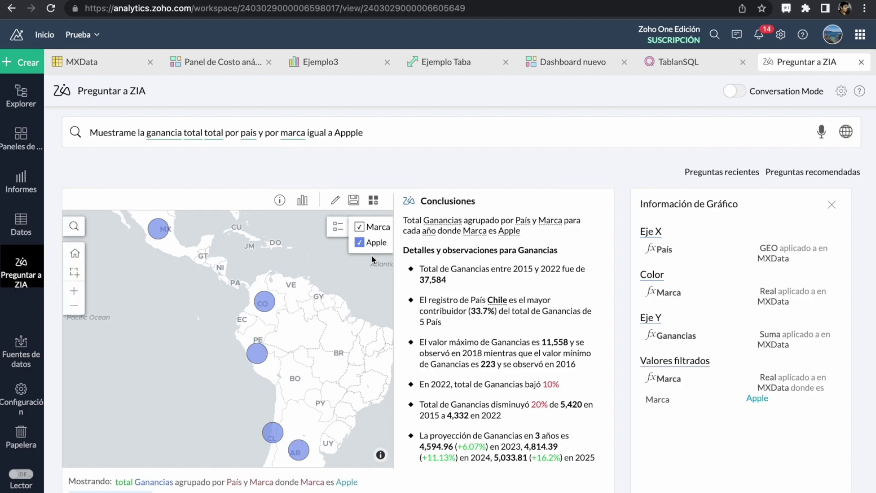
Step: Save the Apple earnings map under its suggested name in the Tablas e informes folder
{"action": "left_click", "coordinate": [355, 201]}
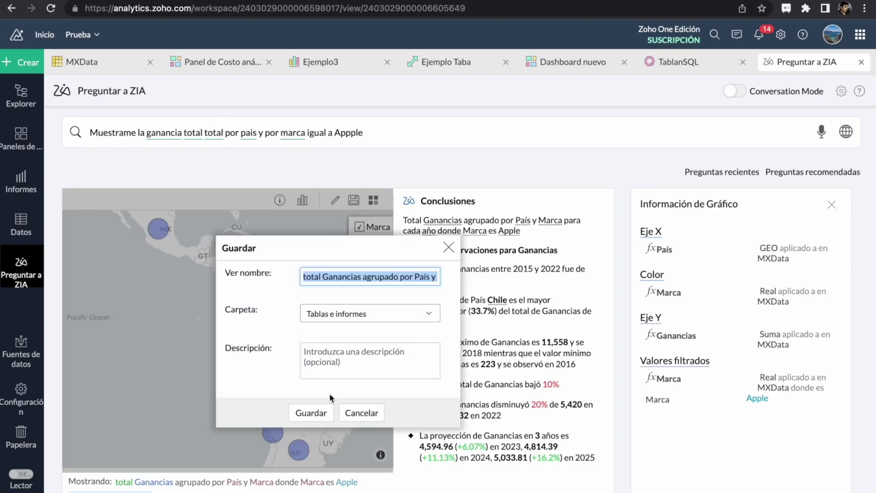
{"action": "left_click", "coordinate": [311, 413]}
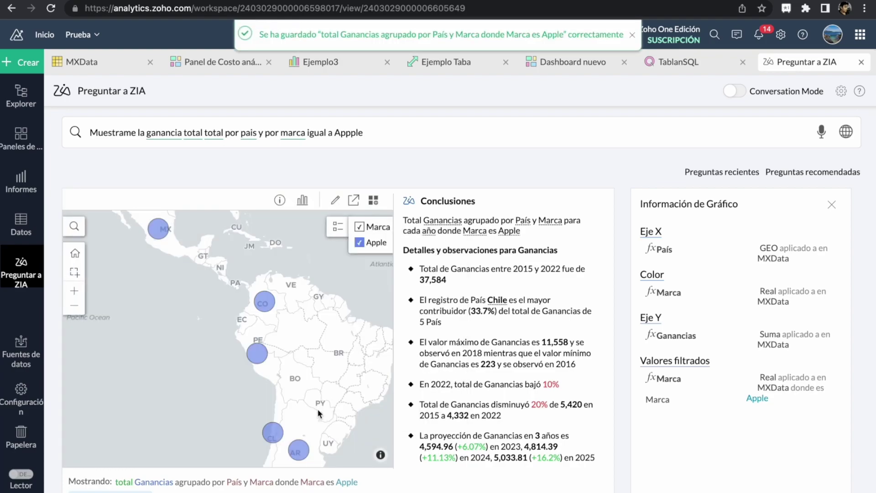
{"action": "mouse_move", "coordinate": [272, 374]}
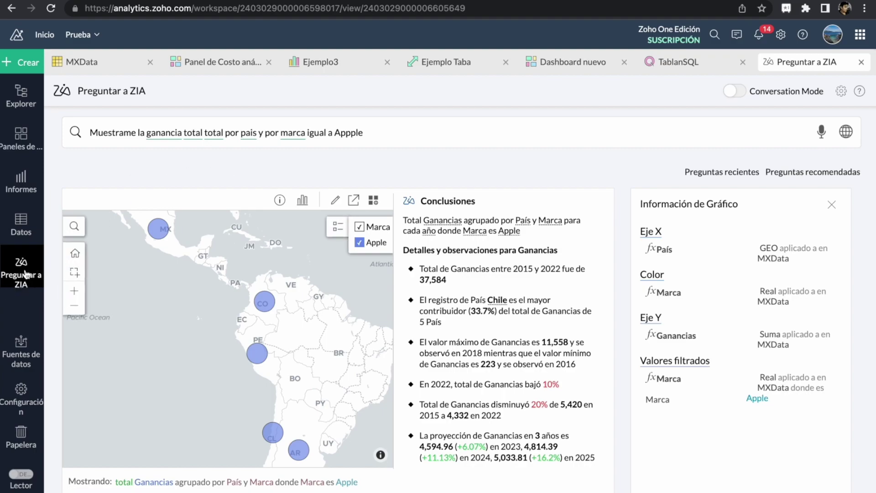
Step: In Panel de Costo análisis, read the Zia Insights for the En relación con Marca Costo chart and look over the charts below
{"action": "left_click", "coordinate": [183, 69]}
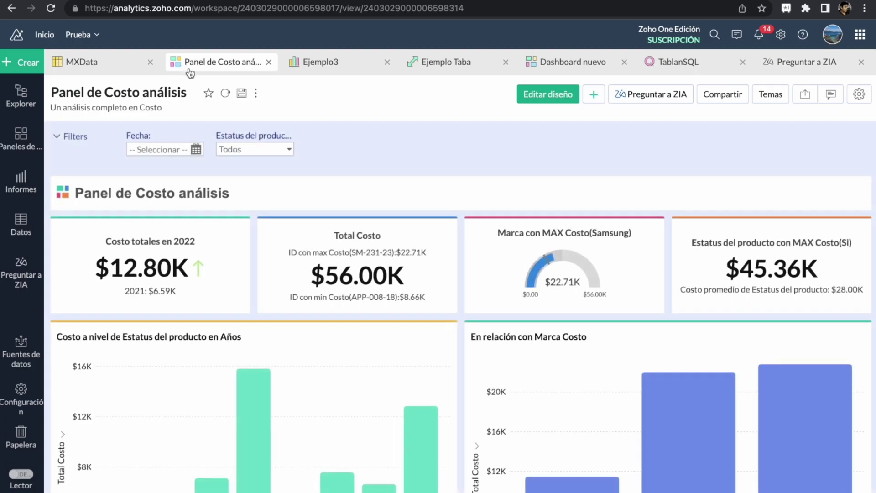
{"action": "scroll", "coordinate": [244, 159], "scroll_direction": "down", "scroll_amount": 3}
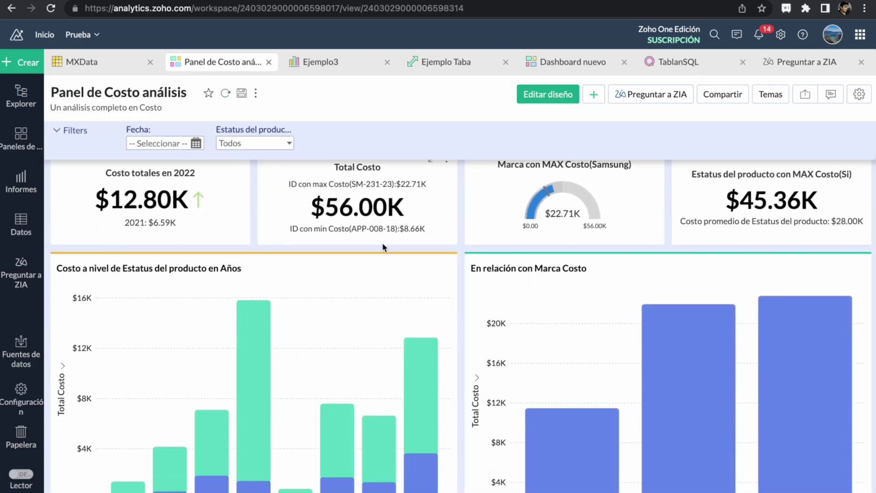
{"action": "mouse_move", "coordinate": [814, 267]}
{"action": "left_click", "coordinate": [815, 268]}
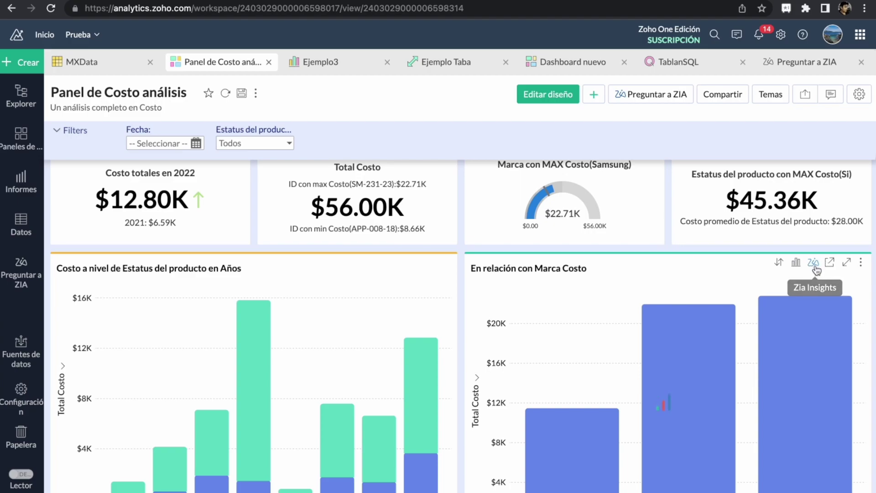
{"action": "scroll", "coordinate": [725, 328], "scroll_direction": "down", "scroll_amount": 3}
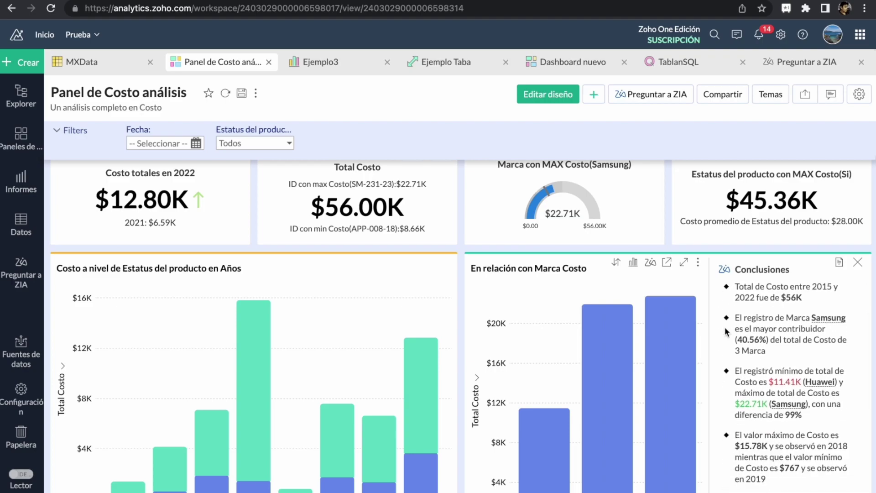
{"action": "scroll", "coordinate": [725, 330], "scroll_direction": "down", "scroll_amount": 4}
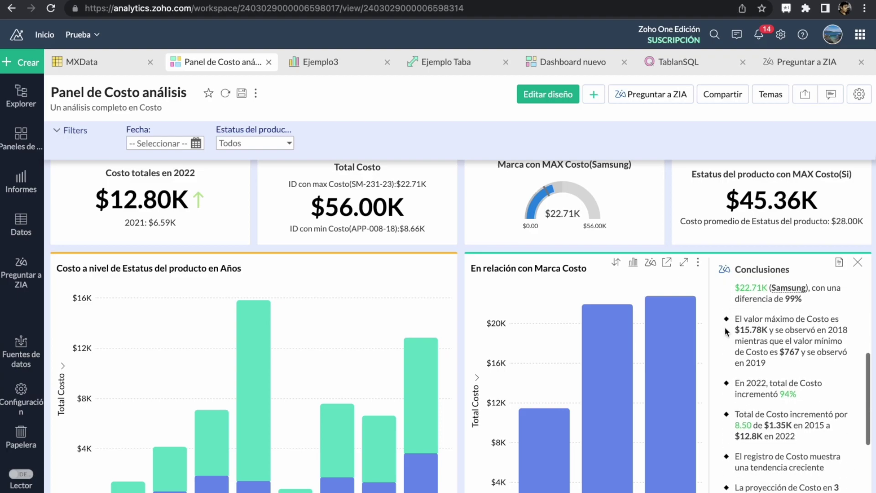
{"action": "scroll", "coordinate": [478, 363], "scroll_direction": "down", "scroll_amount": 3}
{"action": "scroll", "coordinate": [340, 349], "scroll_direction": "down", "scroll_amount": 8}
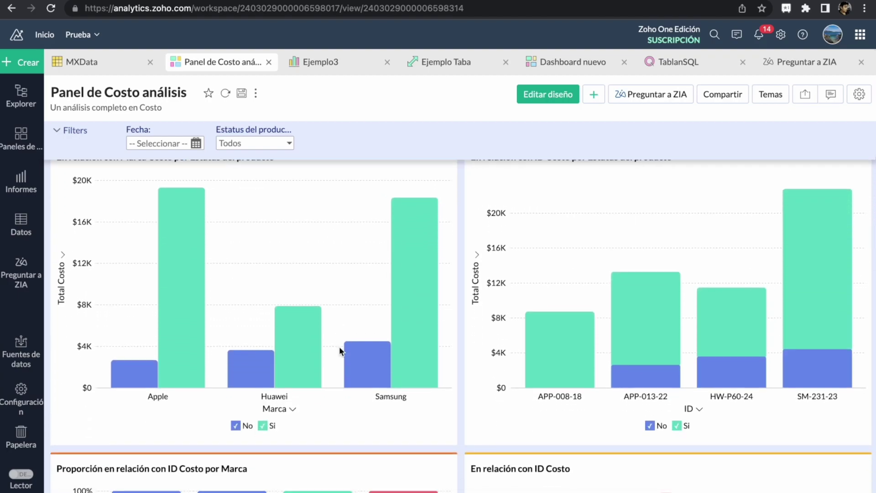
{"action": "scroll", "coordinate": [339, 347], "scroll_direction": "up", "scroll_amount": 1}
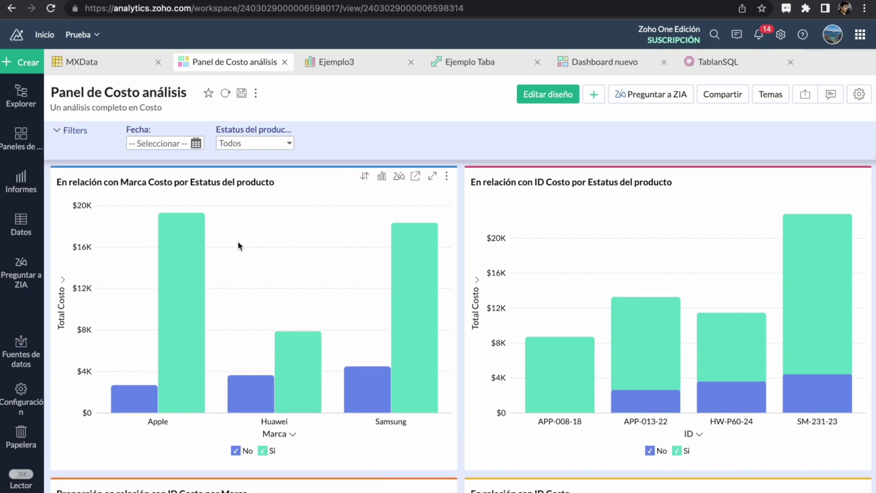
Step: Go from the workspace to the data import sources and open Find external dataset using Ask Zia
{"action": "left_click", "coordinate": [45, 36]}
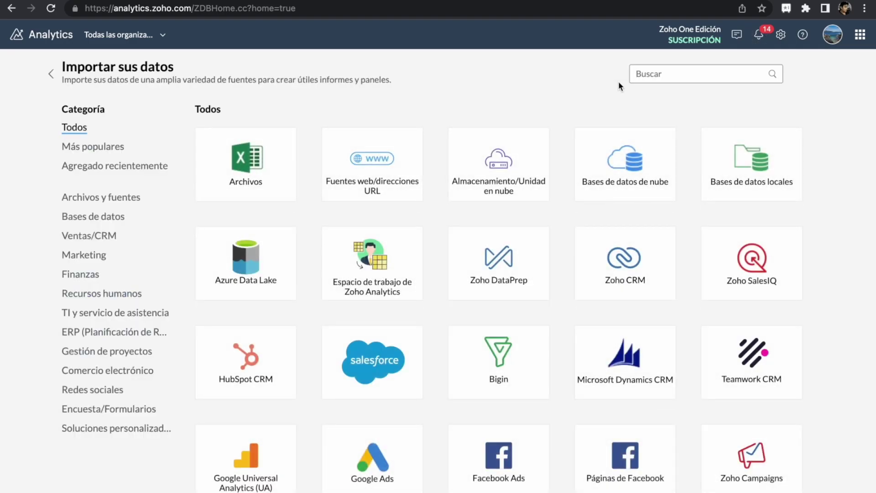
{"action": "scroll", "coordinate": [557, 178], "scroll_direction": "down", "scroll_amount": 15}
{"action": "scroll", "coordinate": [235, 385], "scroll_direction": "down", "scroll_amount": 6}
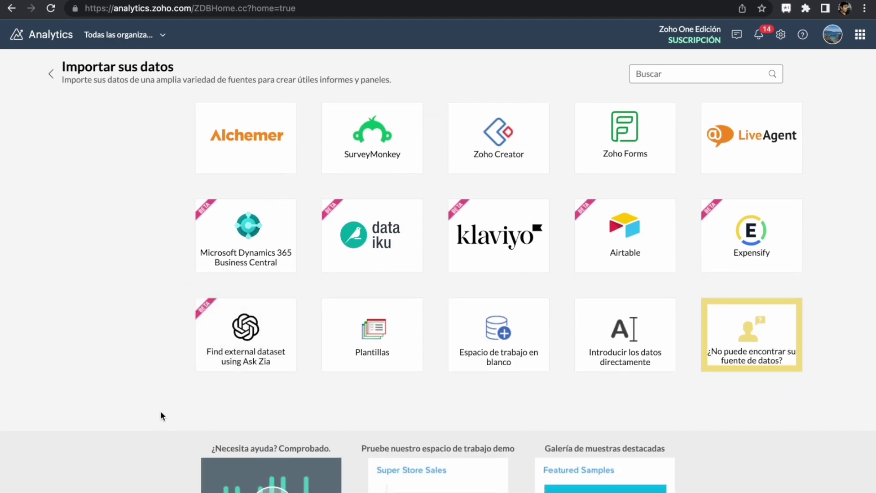
{"action": "left_click", "coordinate": [231, 342]}
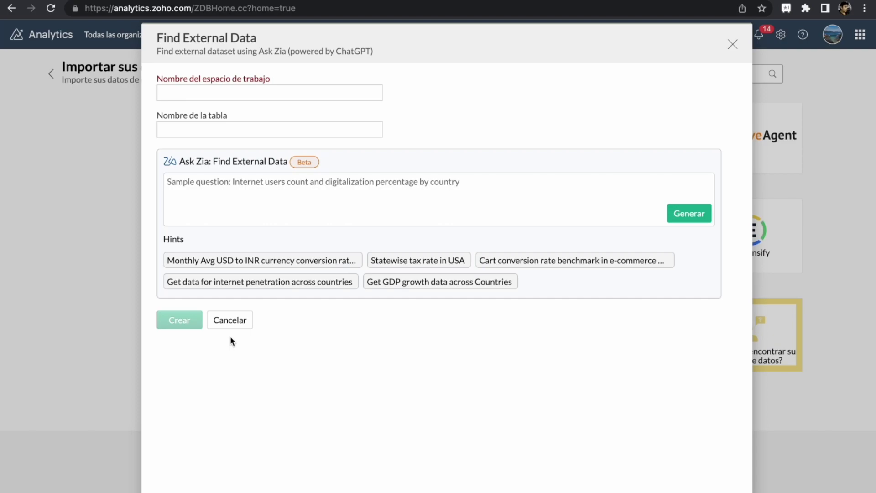
Step: Generate a dataset with a Spanish prompt for Mexico's 32 states, capitals, abbreviation, total men, total women, and best-selling, most imported and most exported products
{"action": "left_click", "coordinate": [216, 185]}
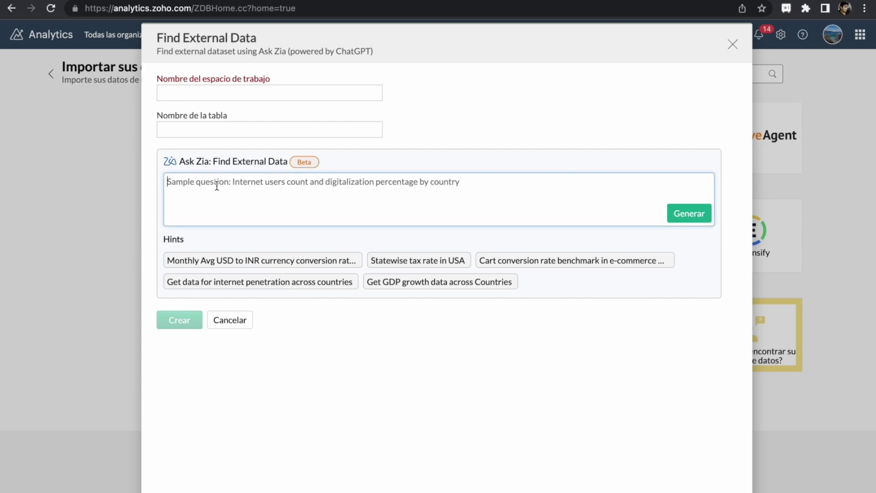
{"action": "type", "text": "Crea un conjunto de datos de los 32 estados de mexico, capitales, abreviatura, total de hombres, total de mujeres, producto más vendido, producto mas importado, producto más exportado de mexico."}
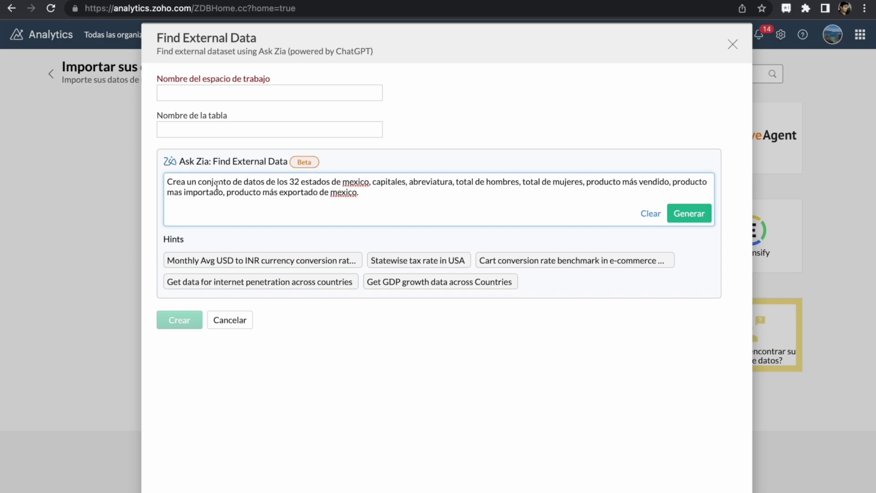
{"action": "left_click", "coordinate": [686, 221]}
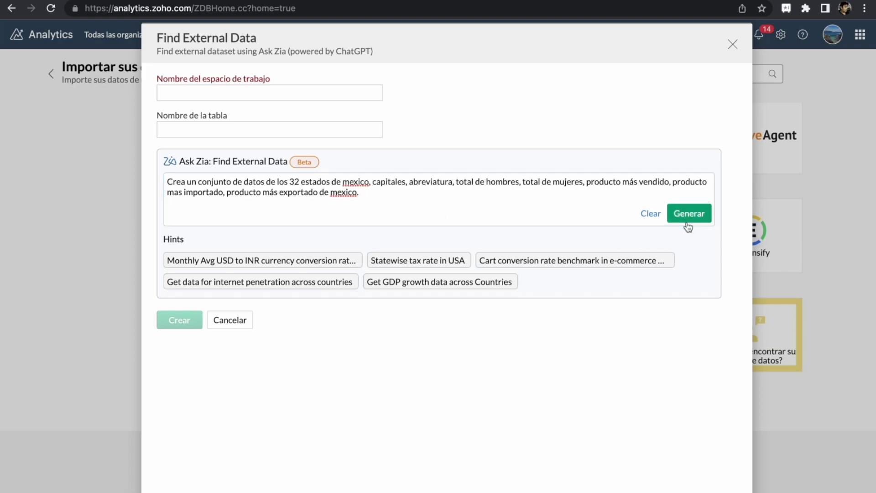
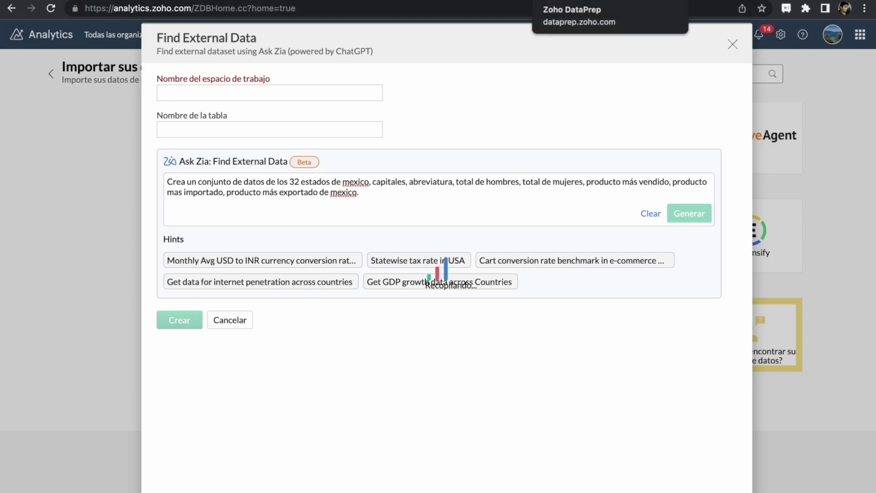
Step: Switch to Zoho DataPrep, open the prueba dataset in the MX workspace and look across its columns through Fecha
{"action": "left_click", "coordinate": [610, 1]}
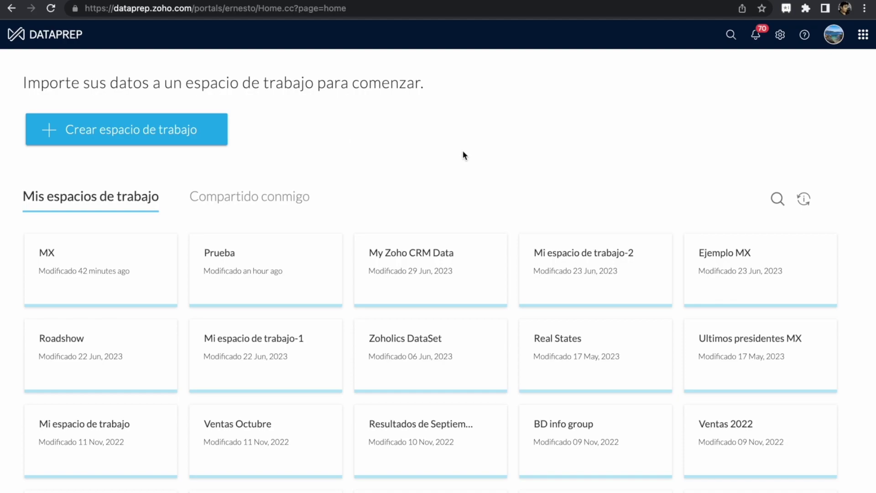
{"action": "left_click", "coordinate": [84, 269]}
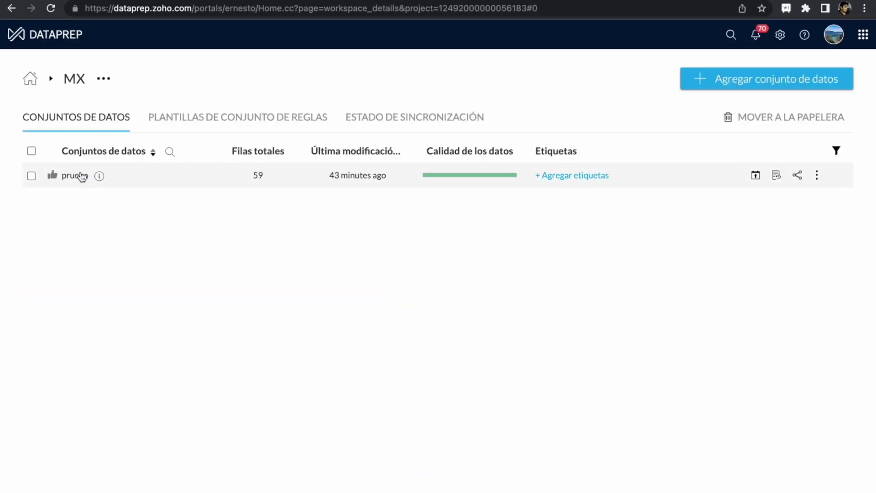
{"action": "left_click", "coordinate": [81, 177]}
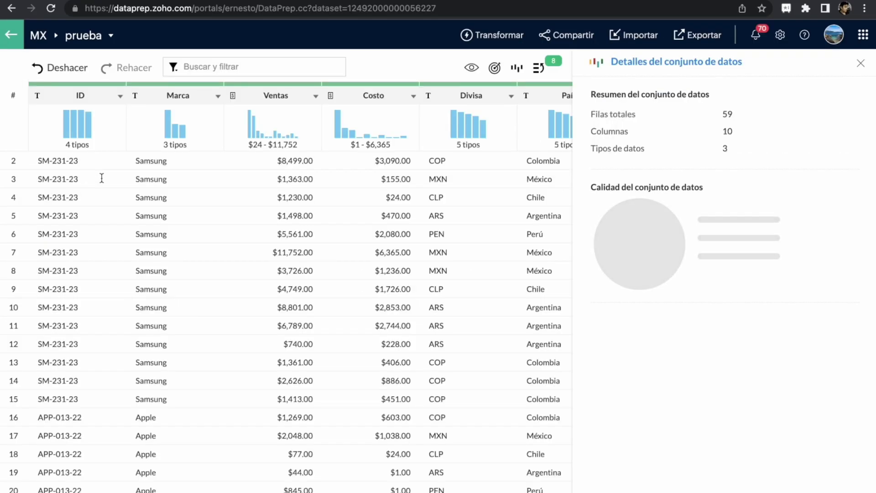
{"action": "scroll", "coordinate": [280, 234], "scroll_direction": "right", "scroll_amount": 4}
{"action": "scroll", "coordinate": [280, 241], "scroll_direction": "right", "scroll_amount": 6}
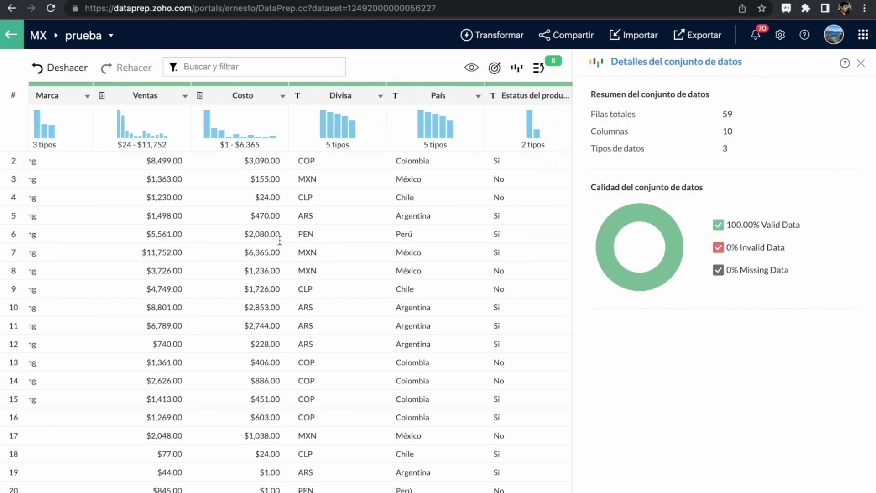
{"action": "scroll", "coordinate": [280, 240], "scroll_direction": "right", "scroll_amount": 3}
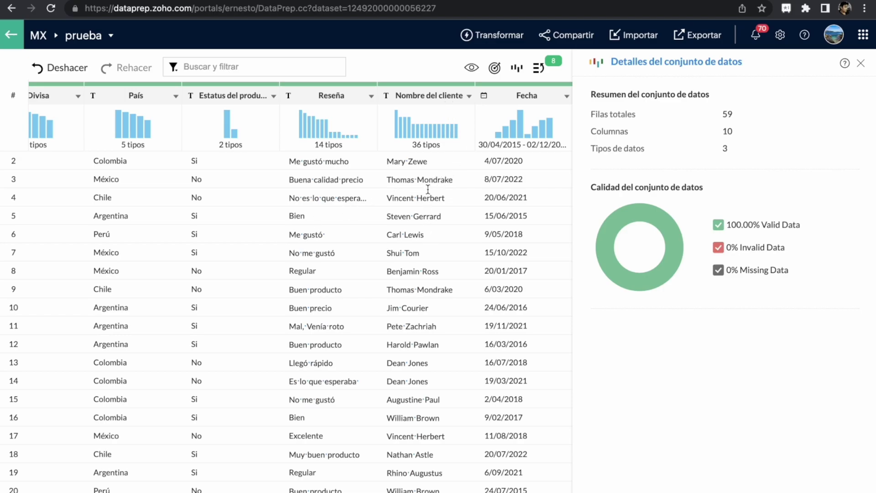
Step: Select the Nombre del cliente column and start a new formula column named Nombre
{"action": "left_click", "coordinate": [434, 99]}
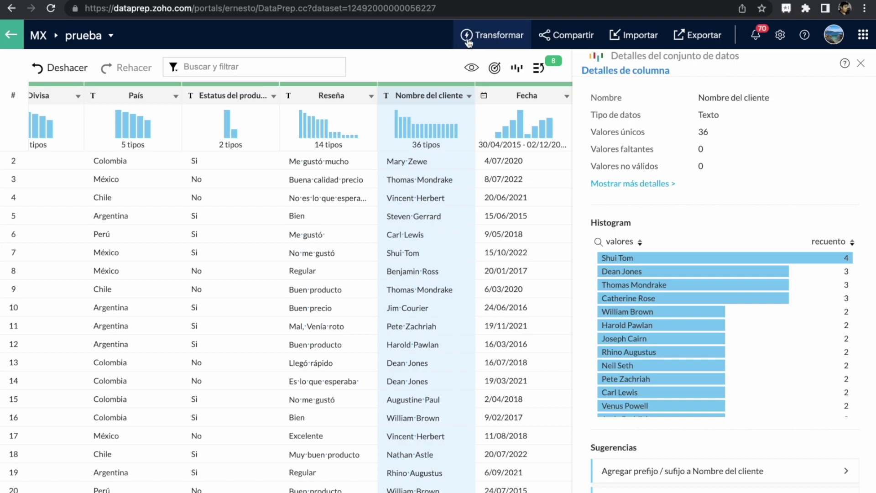
{"action": "left_click", "coordinate": [487, 42]}
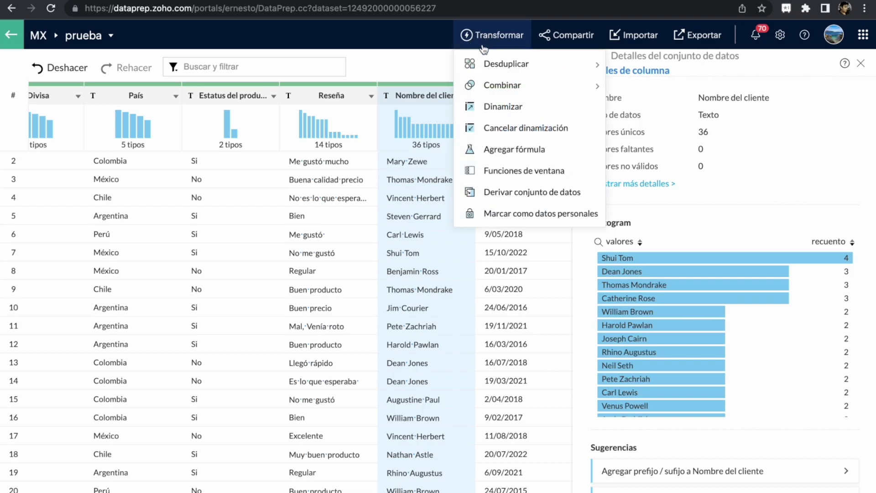
{"action": "left_click", "coordinate": [495, 154]}
{"action": "triple_click", "coordinate": [666, 150]}
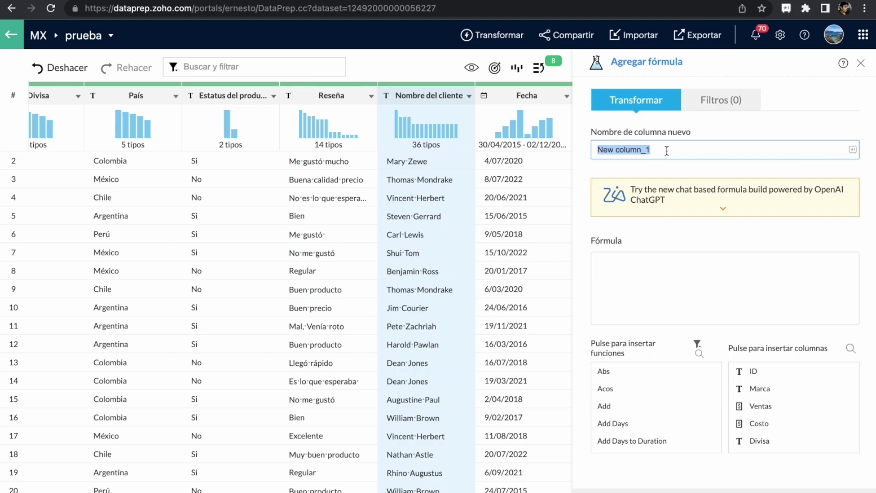
{"action": "type", "text": "Nombre"}
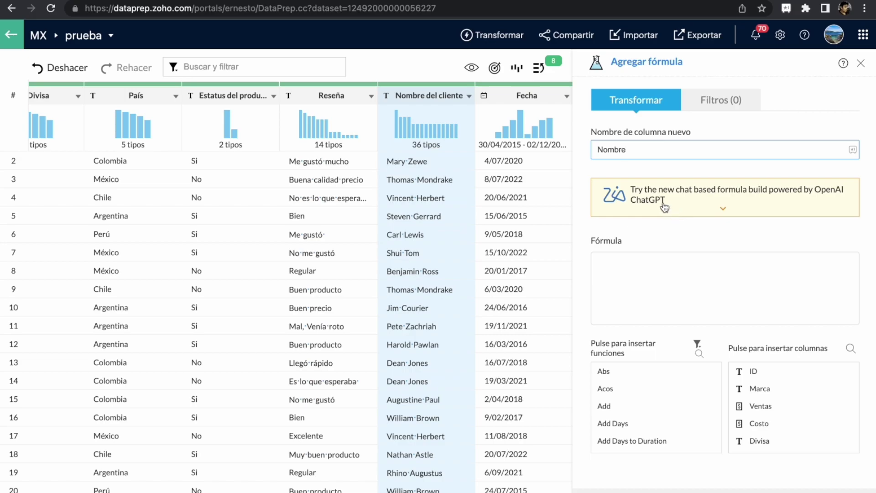
Step: Have Zia generate the Nombre formula from the prompt "Separa el nombre de la columna Nombre del cliente"
{"action": "left_click", "coordinate": [647, 207]}
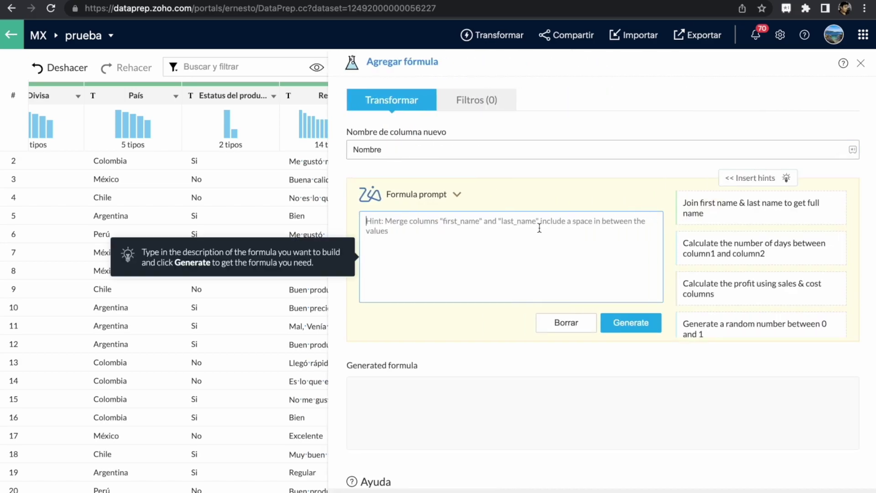
{"action": "type", "text": "Separa el nombre de la columna Nombre del cliente"}
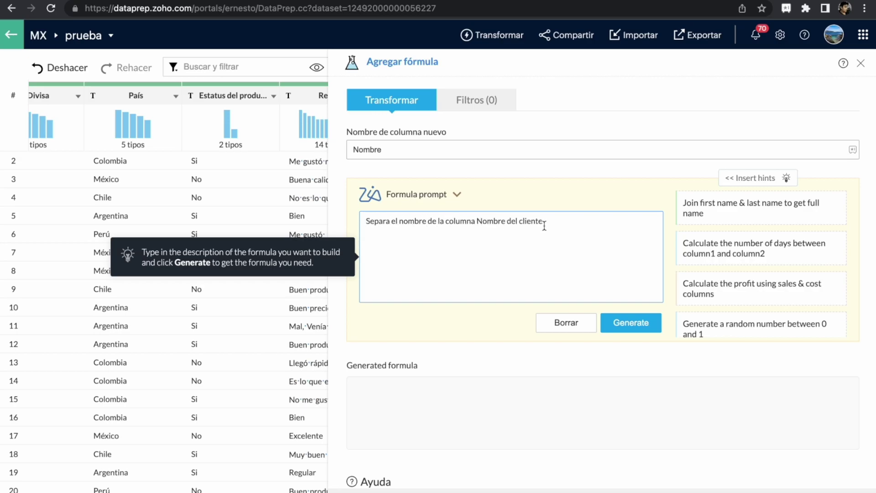
{"action": "left_click", "coordinate": [621, 324]}
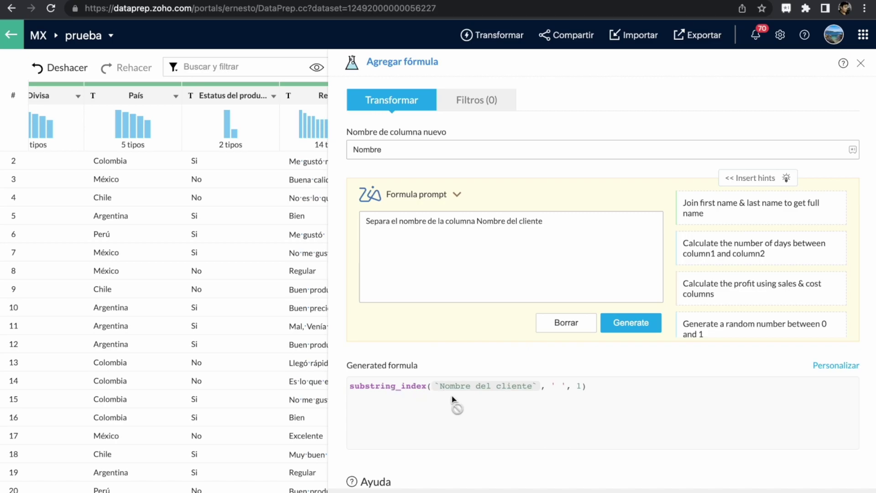
Step: Preview the Nombre column, compare its rows with Nombre del cliente and apply the formula
{"action": "scroll", "coordinate": [262, 358], "scroll_direction": "right", "scroll_amount": 5}
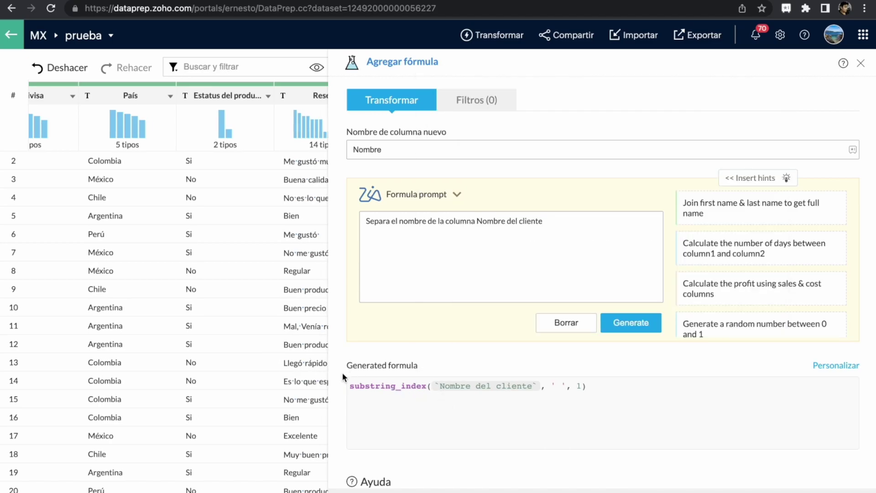
{"action": "scroll", "coordinate": [201, 373], "scroll_direction": "right", "scroll_amount": 3}
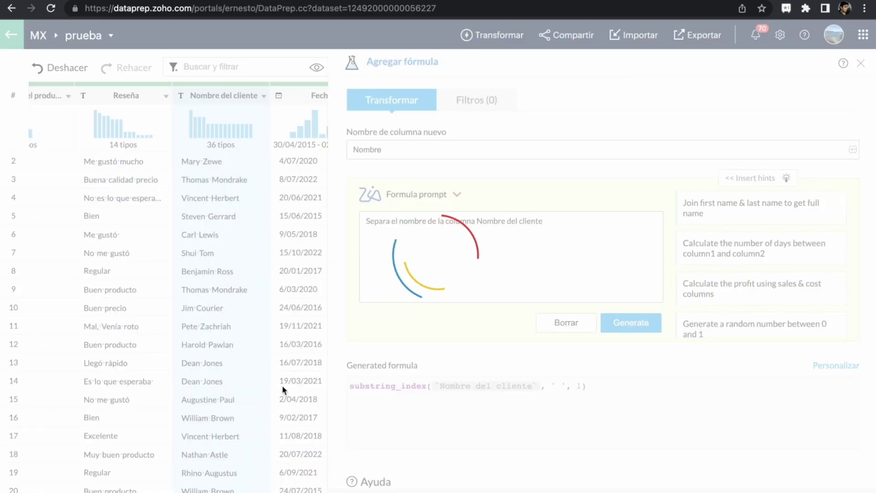
{"action": "scroll", "coordinate": [282, 385], "scroll_direction": "right", "scroll_amount": 1}
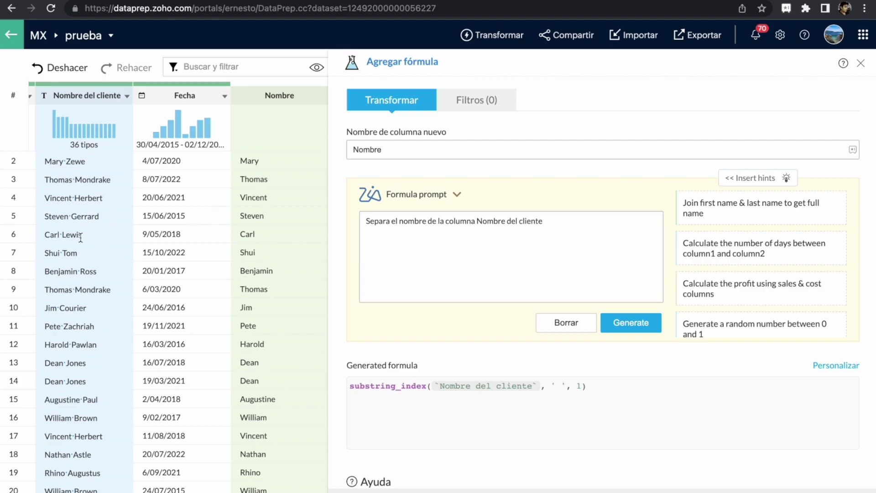
{"action": "scroll", "coordinate": [80, 237], "scroll_direction": "down", "scroll_amount": 5}
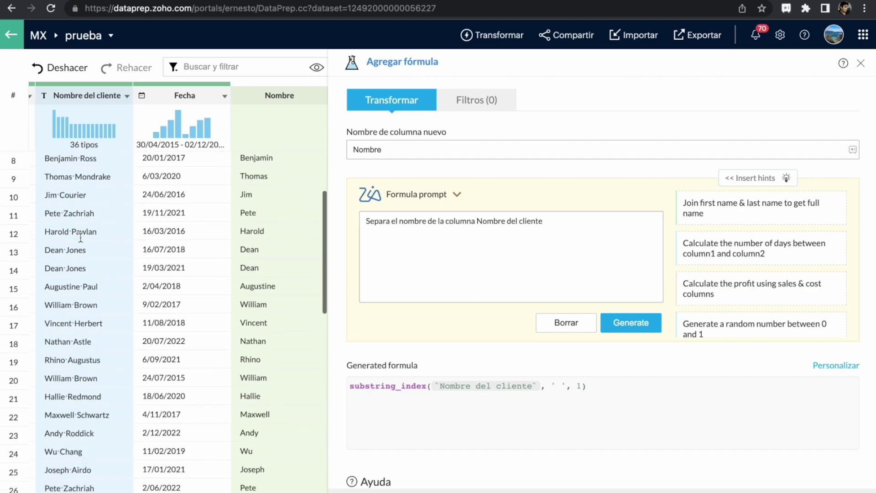
{"action": "scroll", "coordinate": [80, 238], "scroll_direction": "down", "scroll_amount": 8}
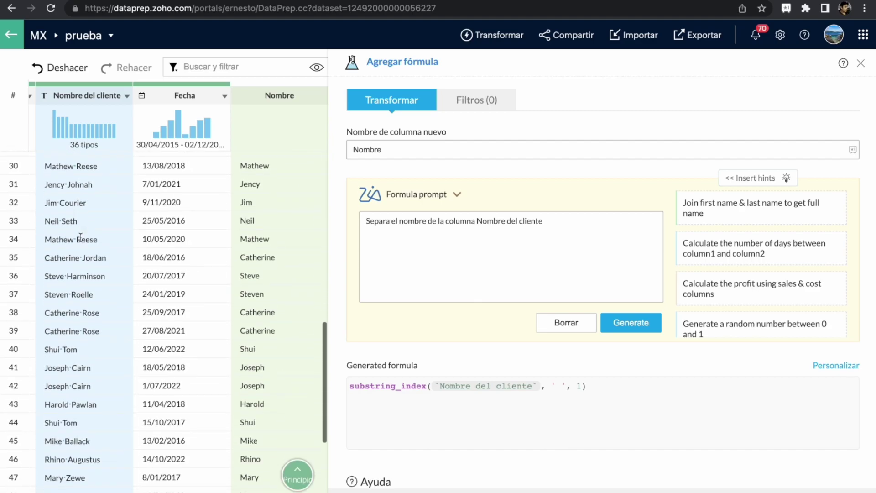
{"action": "scroll", "coordinate": [80, 237], "scroll_direction": "up", "scroll_amount": 13}
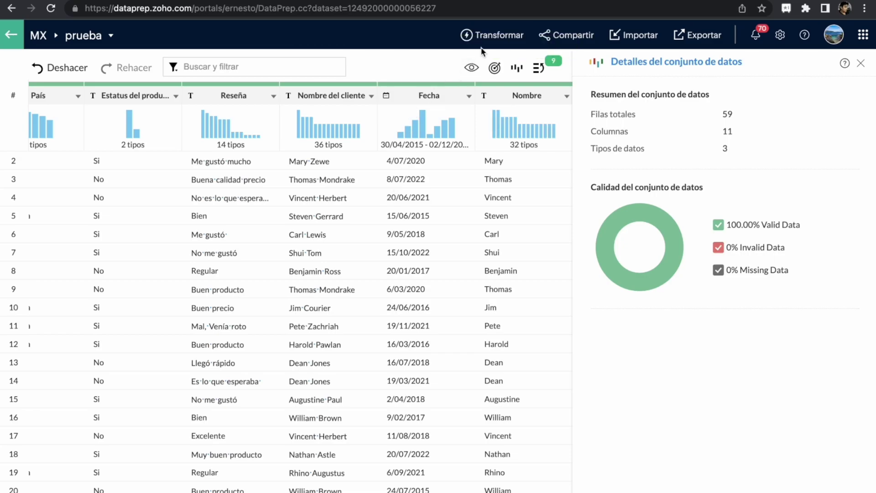
Step: Start another formula column in the prueba dataset and name it Apellidos
{"action": "left_click", "coordinate": [493, 43]}
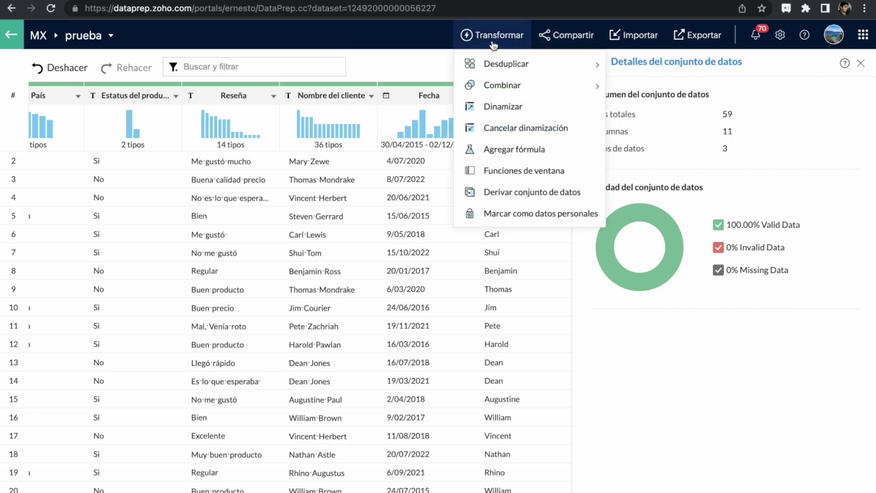
{"action": "left_click", "coordinate": [502, 150]}
{"action": "triple_click", "coordinate": [653, 149]}
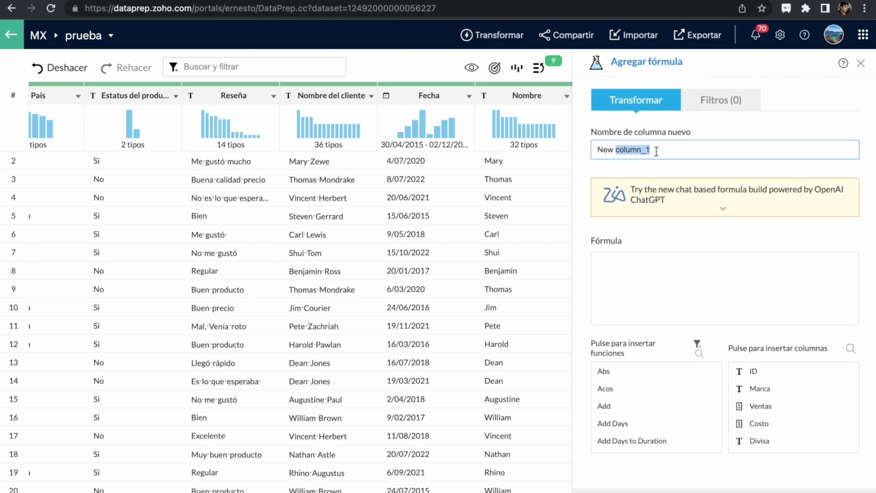
{"action": "type", "text": "Apellidos"}
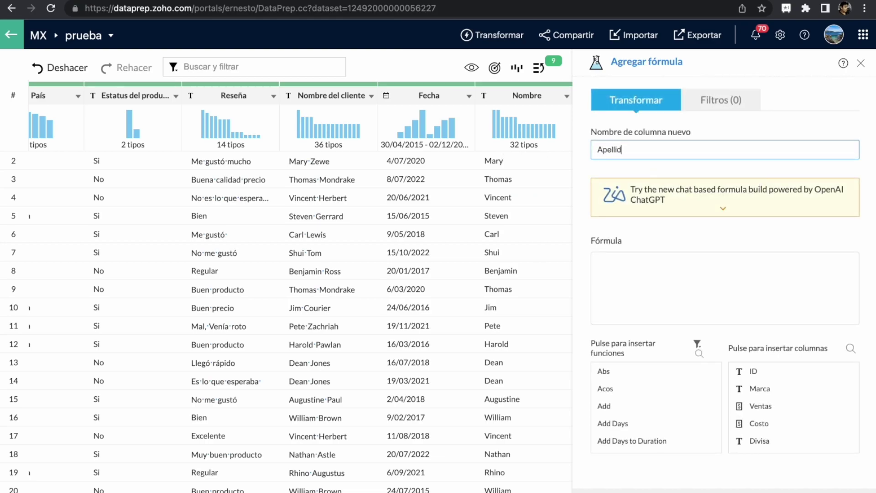
Step: Generate the Apellidos formula with the Zia prompt "Separa el apellido de la columna Nombre del cliente" and apply it
{"action": "left_click", "coordinate": [658, 196]}
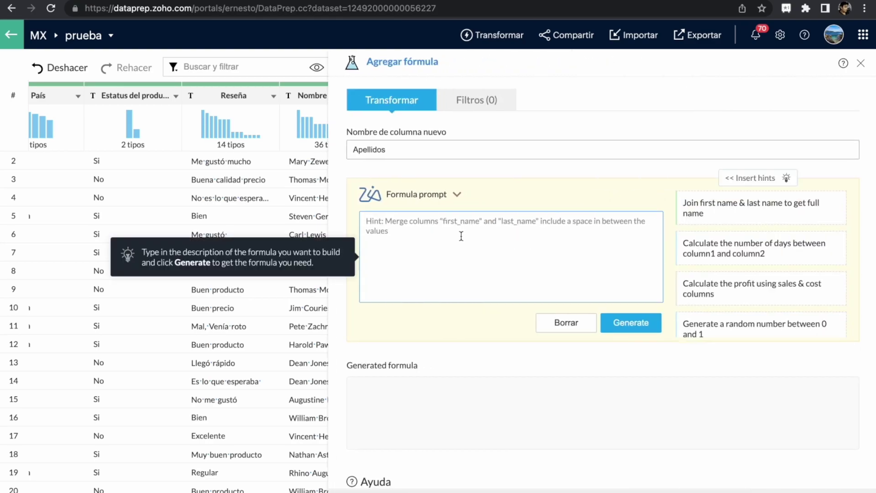
{"action": "type", "text": "Separa el apellido de la columna Nombre del cliente"}
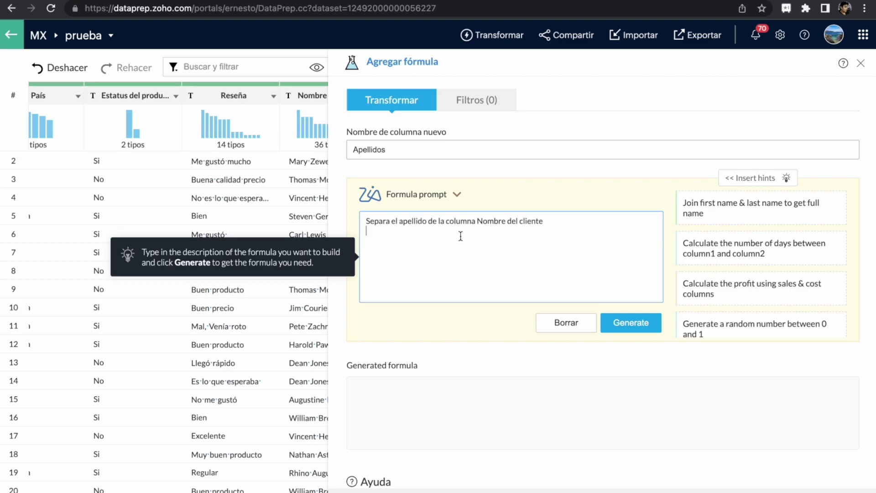
{"action": "key", "text": "BackSpace"}
{"action": "left_click", "coordinate": [635, 333]}
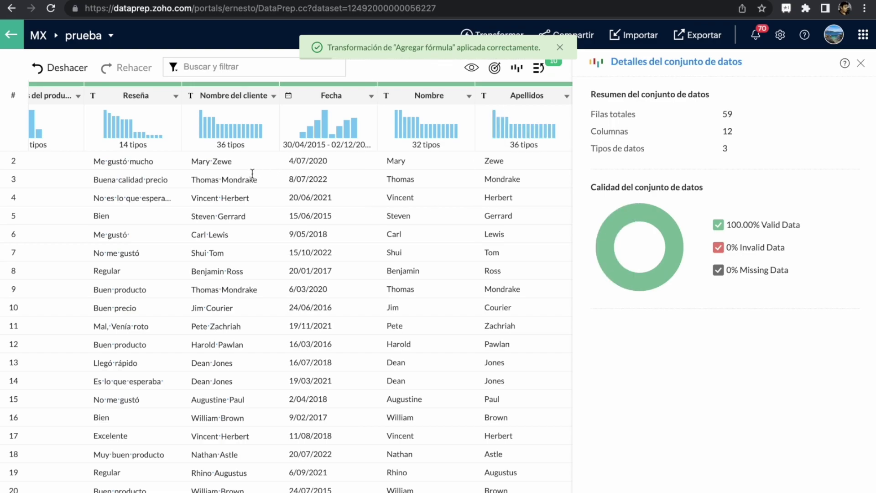
Step: Look through the dataset rows to compare the Nombre and Apellidos columns with Nombre del cliente
{"action": "scroll", "coordinate": [231, 258], "scroll_direction": "down", "scroll_amount": 1}
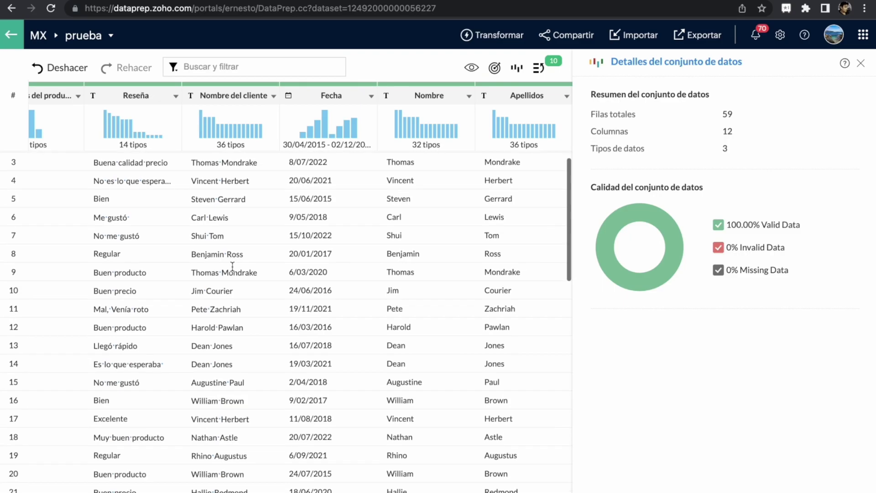
{"action": "scroll", "coordinate": [232, 266], "scroll_direction": "down", "scroll_amount": 6}
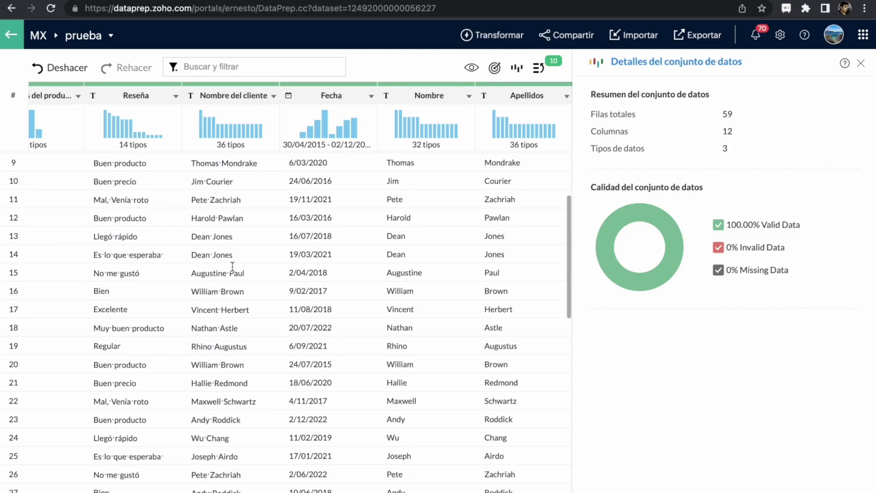
{"action": "scroll", "coordinate": [232, 266], "scroll_direction": "down", "scroll_amount": 9}
{"action": "scroll", "coordinate": [232, 266], "scroll_direction": "down", "scroll_amount": 20}
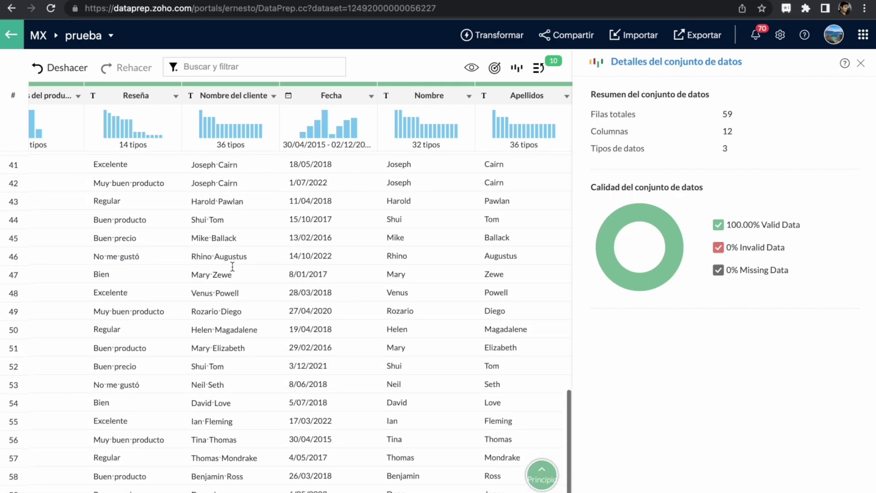
{"action": "scroll", "coordinate": [232, 267], "scroll_direction": "up", "scroll_amount": 9}
{"action": "scroll", "coordinate": [232, 267], "scroll_direction": "up", "scroll_amount": 20}
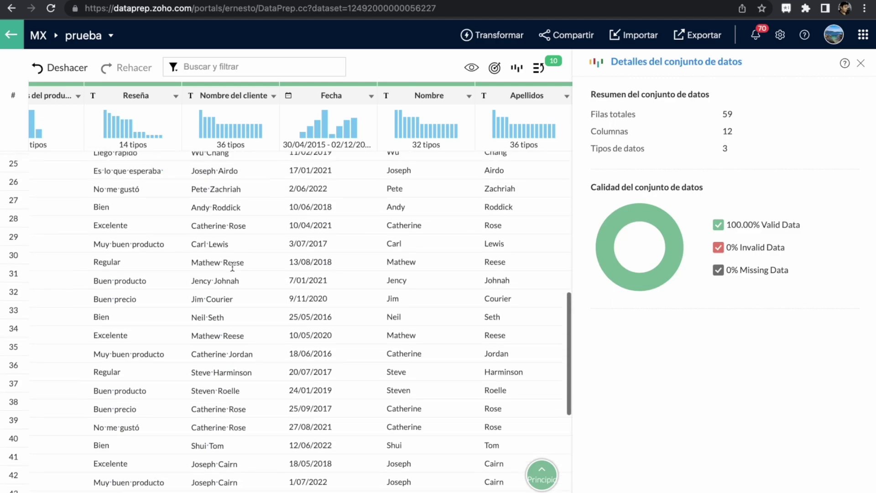
{"action": "scroll", "coordinate": [443, 169], "scroll_direction": "down", "scroll_amount": 1}
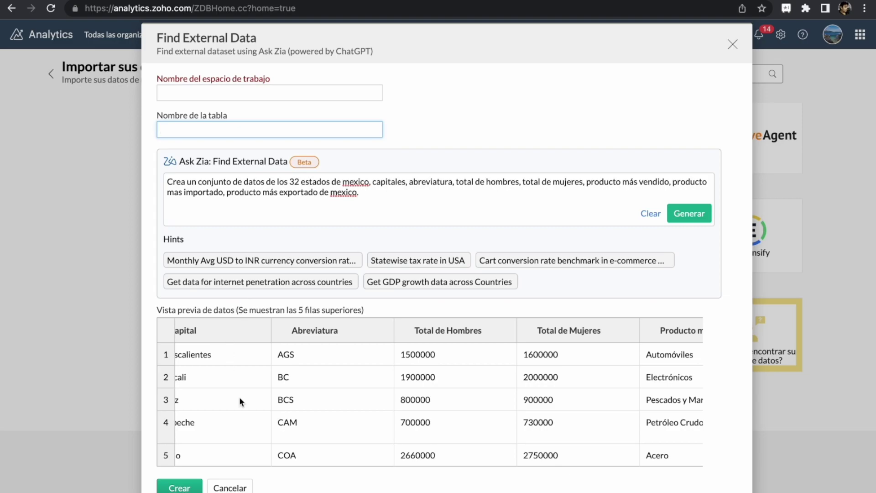
Step: Check the preview of the Zia-generated Mexican states dataset and create it as table prueba in a workspace named Mx
{"action": "scroll", "coordinate": [239, 399], "scroll_direction": "left", "scroll_amount": 5}
{"action": "scroll", "coordinate": [239, 399], "scroll_direction": "right", "scroll_amount": 2}
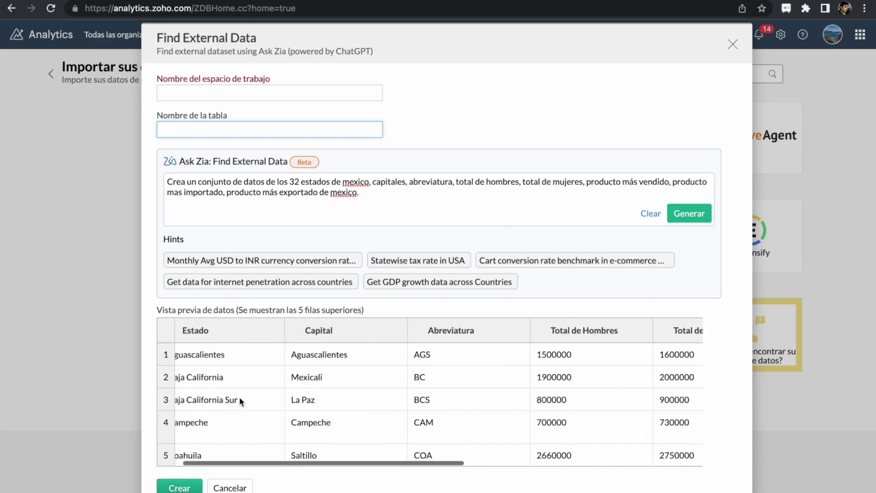
{"action": "scroll", "coordinate": [239, 399], "scroll_direction": "right", "scroll_amount": 1}
{"action": "left_click", "coordinate": [269, 93]}
{"action": "type", "text": "Mx"}
{"action": "left_click", "coordinate": [269, 130]}
{"action": "type", "text": "prueba"}
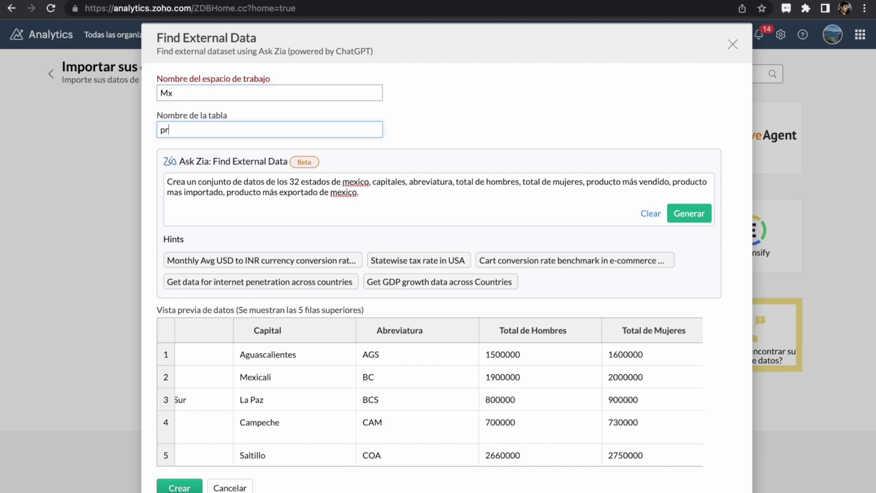
{"action": "left_click", "coordinate": [182, 487]}
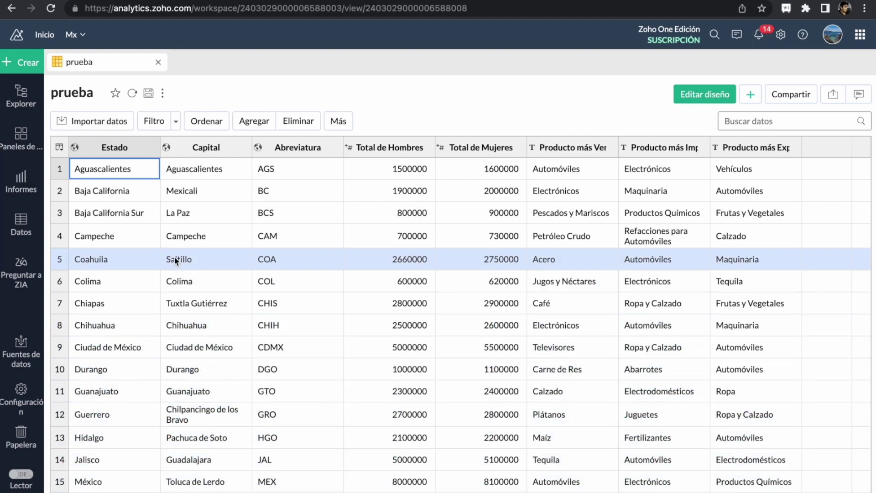
Step: Create a query table and generate its SQL with Ask Zia, summing Total de Hombres and Total de Mujeres from prueba, grouped by Estado, Capital, Total de población
{"action": "left_click", "coordinate": [23, 66]}
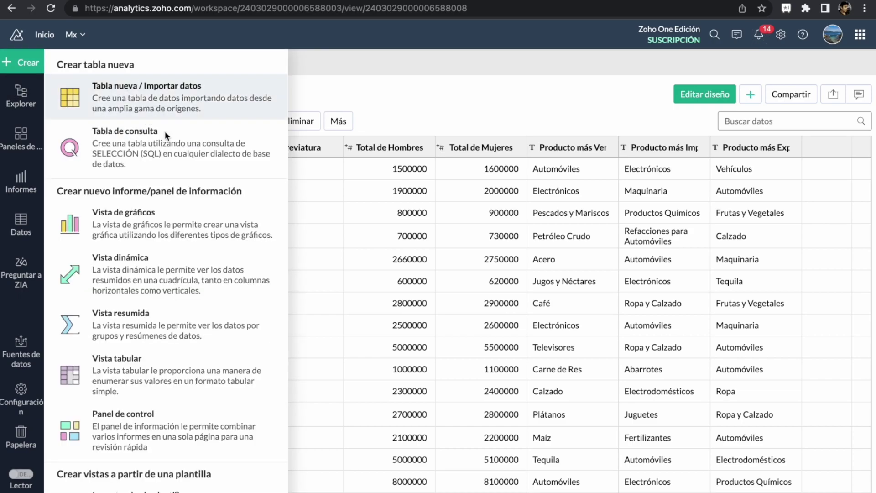
{"action": "left_click", "coordinate": [131, 145]}
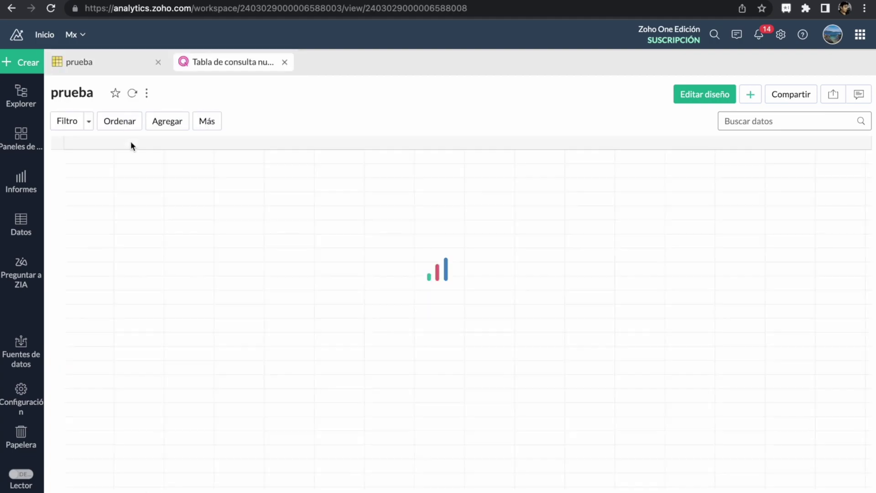
{"action": "left_click", "coordinate": [120, 130]}
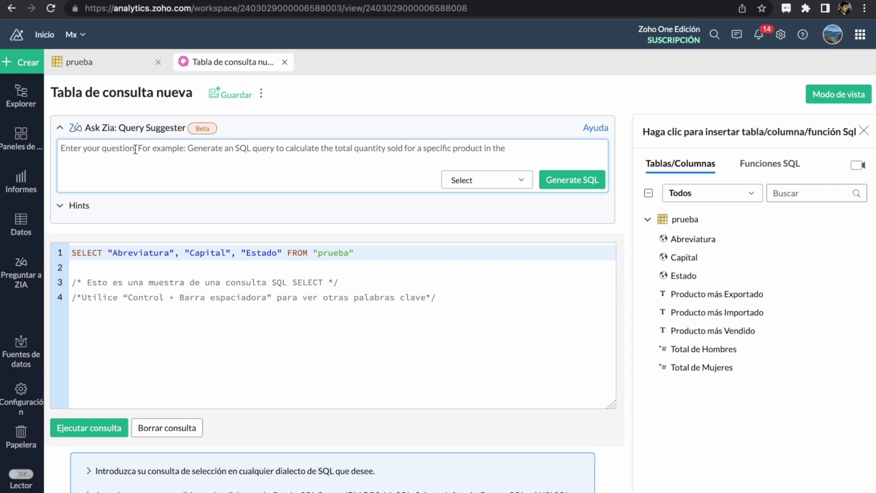
{"action": "type", "text": "crea consulta SQL utilizando la tabla prueba que muestre la suma entre la columna Total de Hombres y Total de Mujeres, agrupar por Estado, Capital, Total de población"}
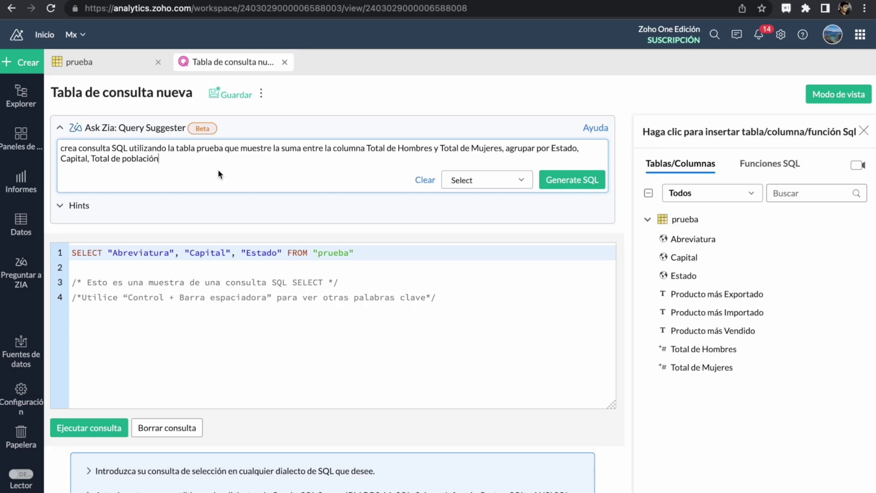
{"action": "left_click", "coordinate": [572, 185]}
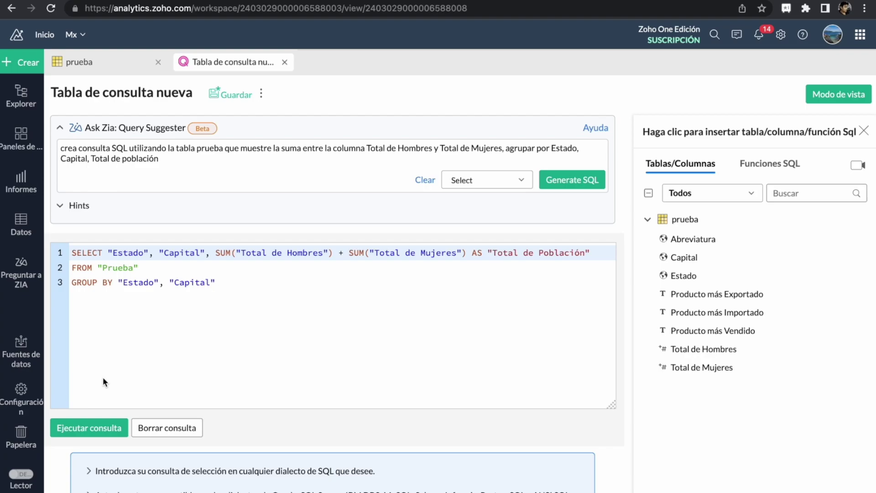
Step: Run the generated SQL query and look through the preview of its result rows
{"action": "left_click", "coordinate": [88, 428]}
{"action": "scroll", "coordinate": [291, 433], "scroll_direction": "down", "scroll_amount": 5}
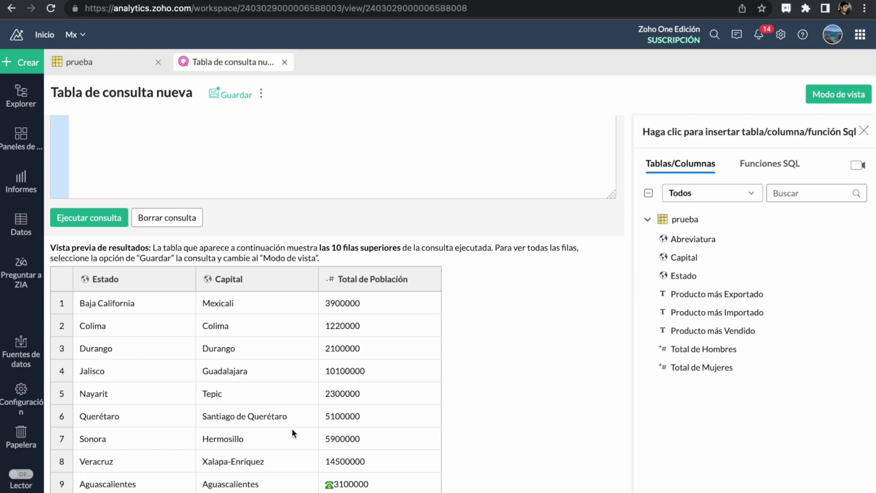
{"action": "scroll", "coordinate": [292, 432], "scroll_direction": "up", "scroll_amount": 5}
Step: Rename the query table to SQL and save it in the Tablas e informes folder
{"action": "left_click", "coordinate": [147, 93]}
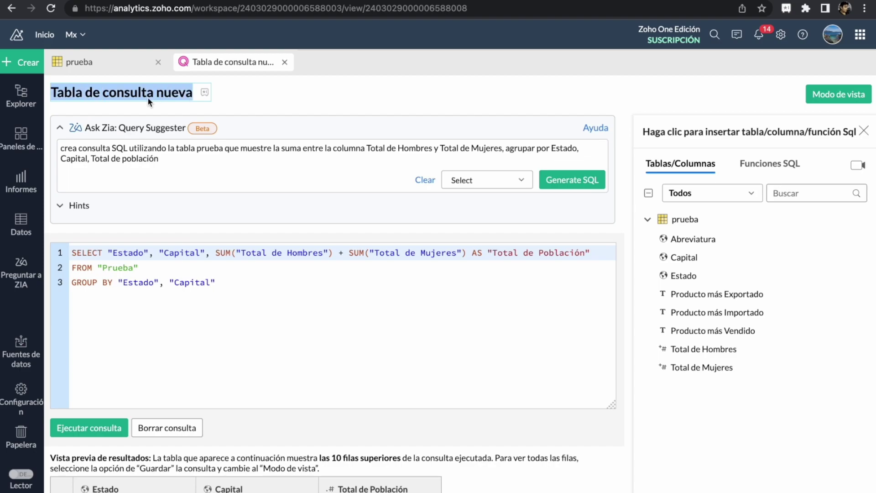
{"action": "type", "text": "SQL"}
{"action": "key", "text": "Return"}
{"action": "left_click", "coordinate": [113, 95]}
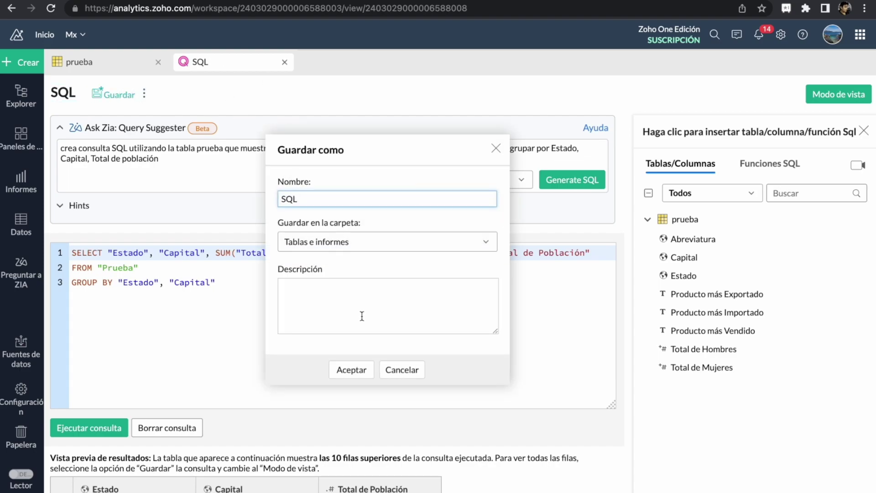
{"action": "left_click", "coordinate": [351, 369]}
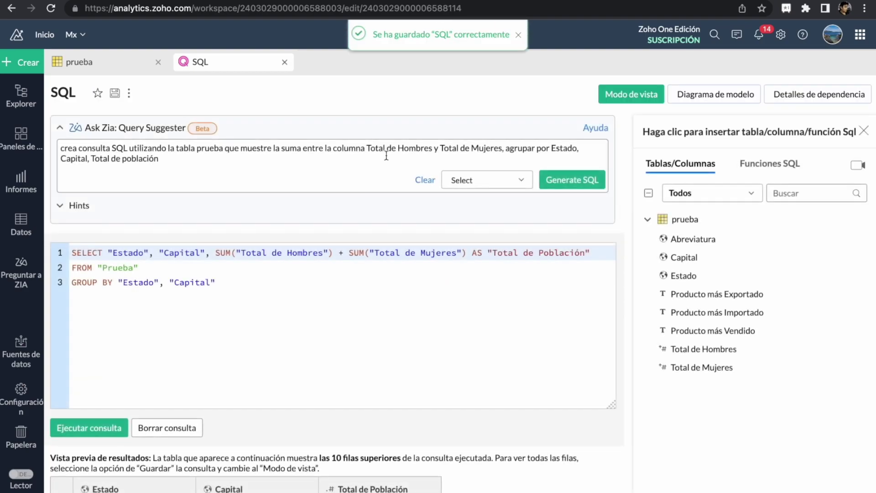
Step: Show the saved SQL query table in view mode and look through Total de Población for each state
{"action": "left_click", "coordinate": [631, 94]}
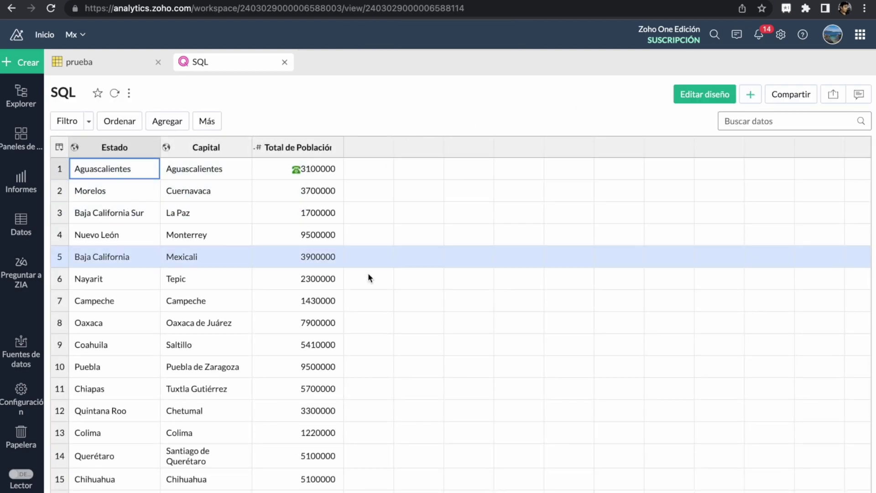
{"action": "scroll", "coordinate": [319, 315], "scroll_direction": "down", "scroll_amount": 1}
{"action": "scroll", "coordinate": [313, 320], "scroll_direction": "down", "scroll_amount": 10}
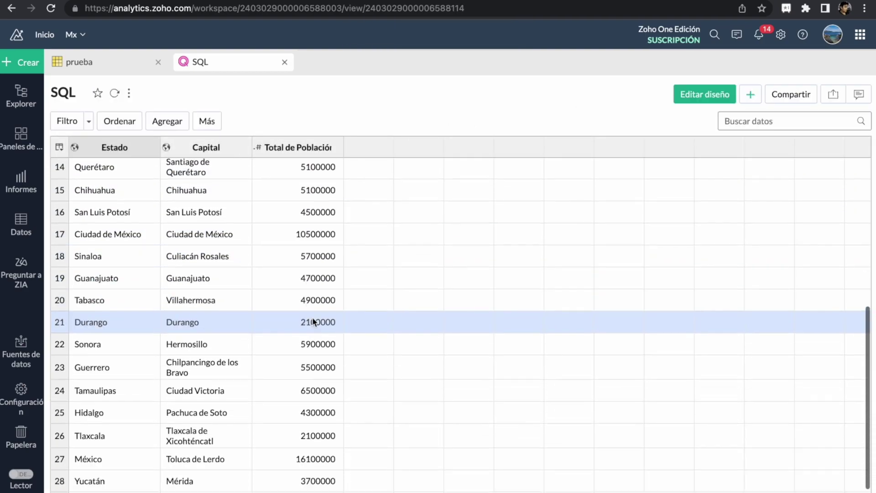